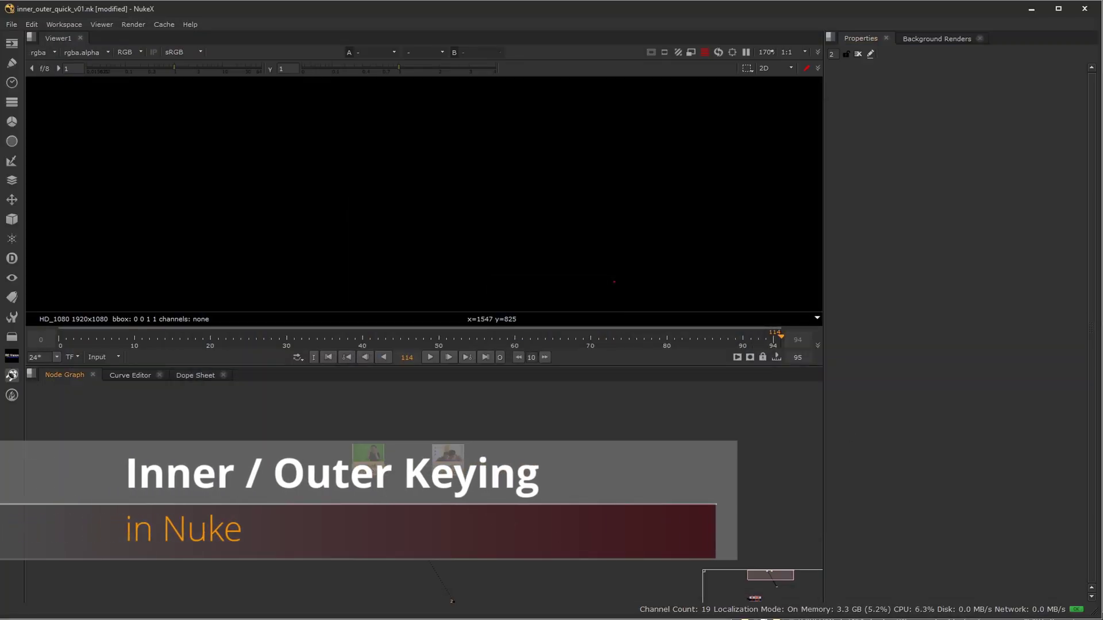
# View the green-screen Read6 footage, add a Keylight node and connect its source input to Read6.
pyautogui.press('1')
pyautogui.press('f')
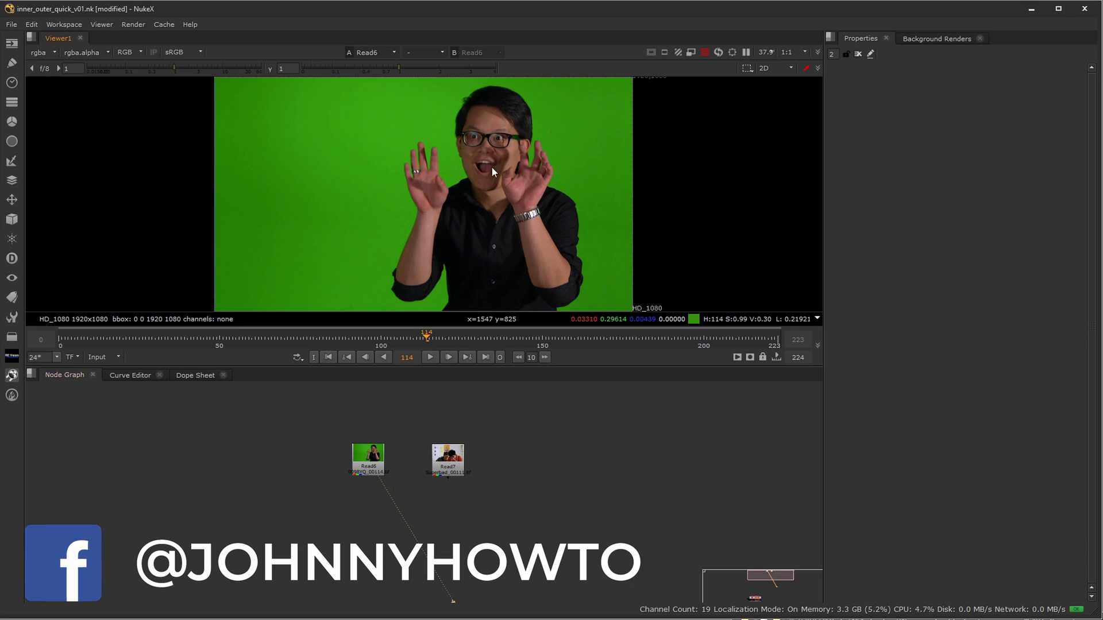
pyautogui.press('Tab')
pyautogui.write('keyli')
pyautogui.press('Return')
pyautogui.moveTo(511, 493); pyautogui.dragTo(372, 445)
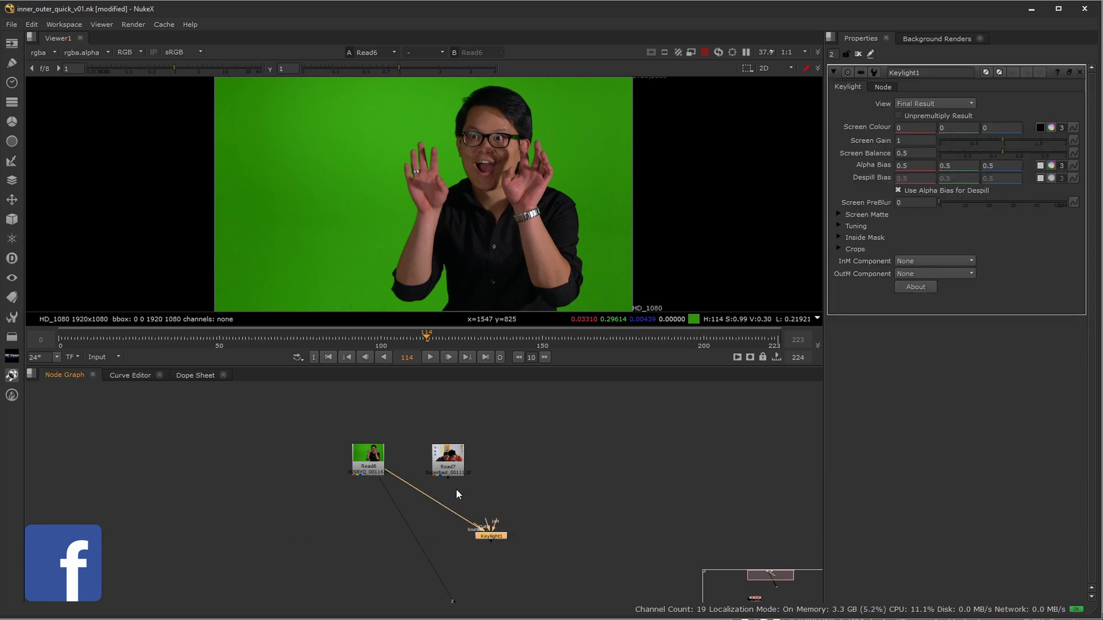
# View the Read7 background plate, and set Keylight1's screen colour by sampling the green backdrop beside the man's head.
pyautogui.click(449, 459)
pyautogui.press('2')
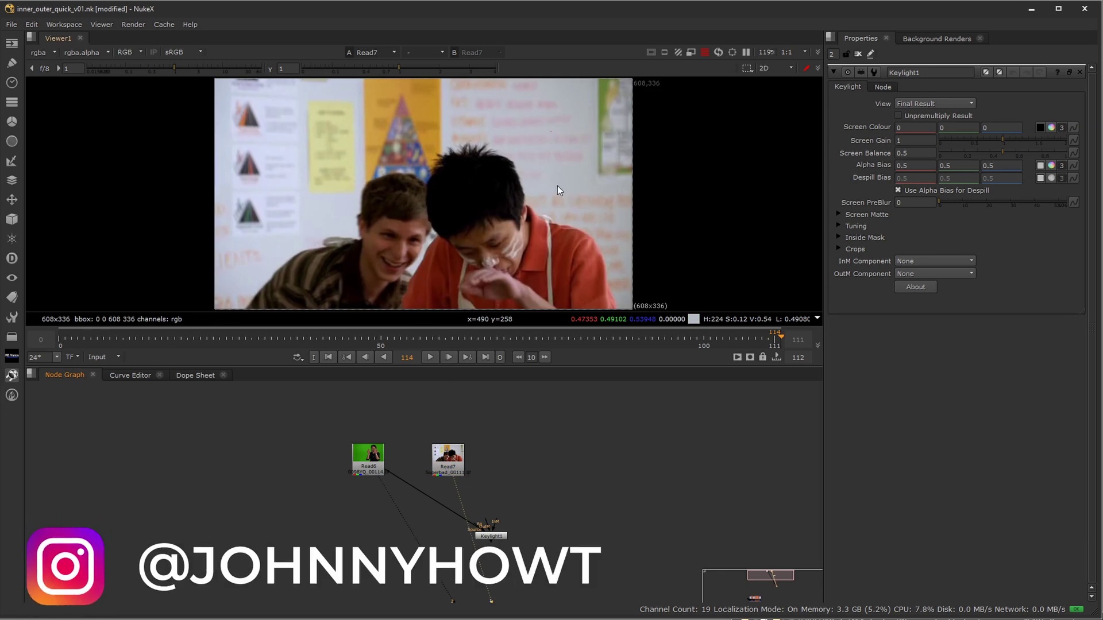
pyautogui.click(488, 536)
pyautogui.press('1')
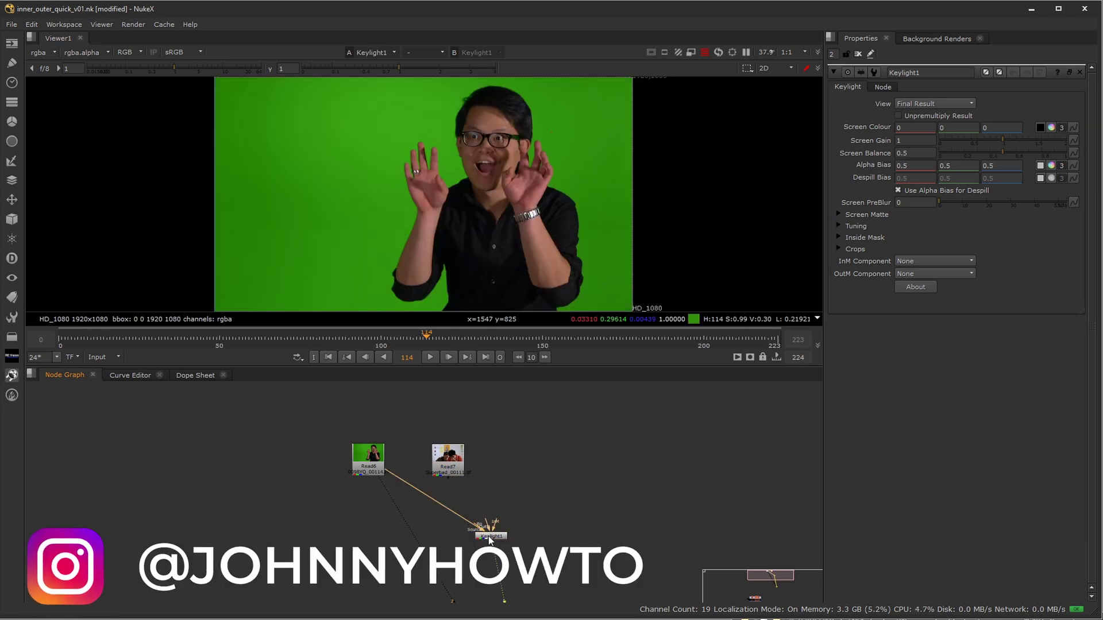
pyautogui.click(1040, 127)
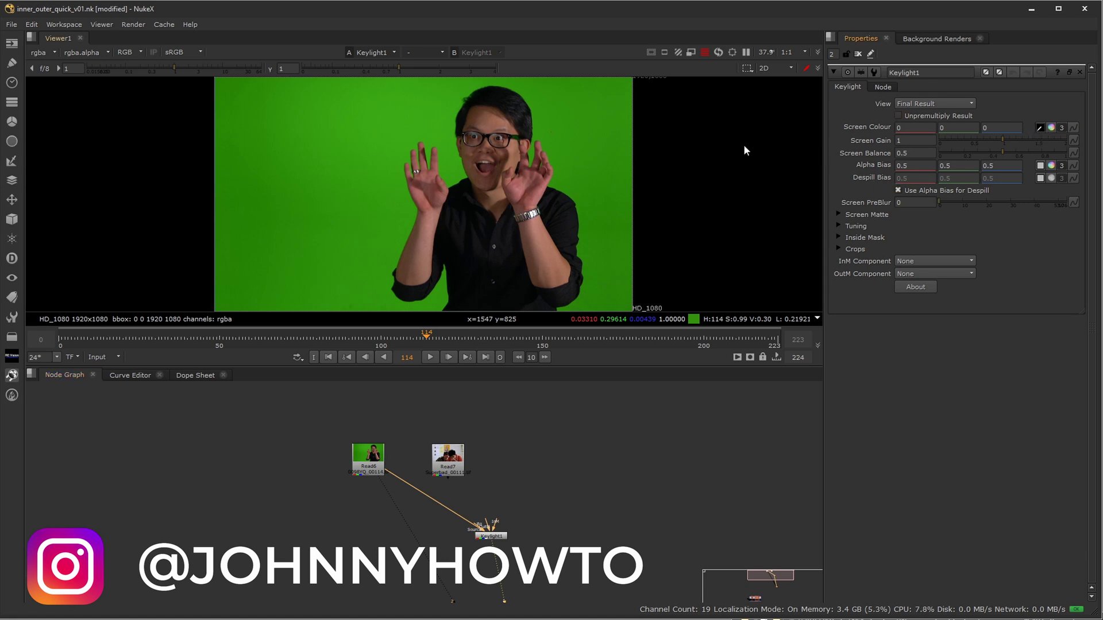
pyautogui.keyDown('ctrl'); pyautogui.click(547, 130); pyautogui.keyUp('ctrl')
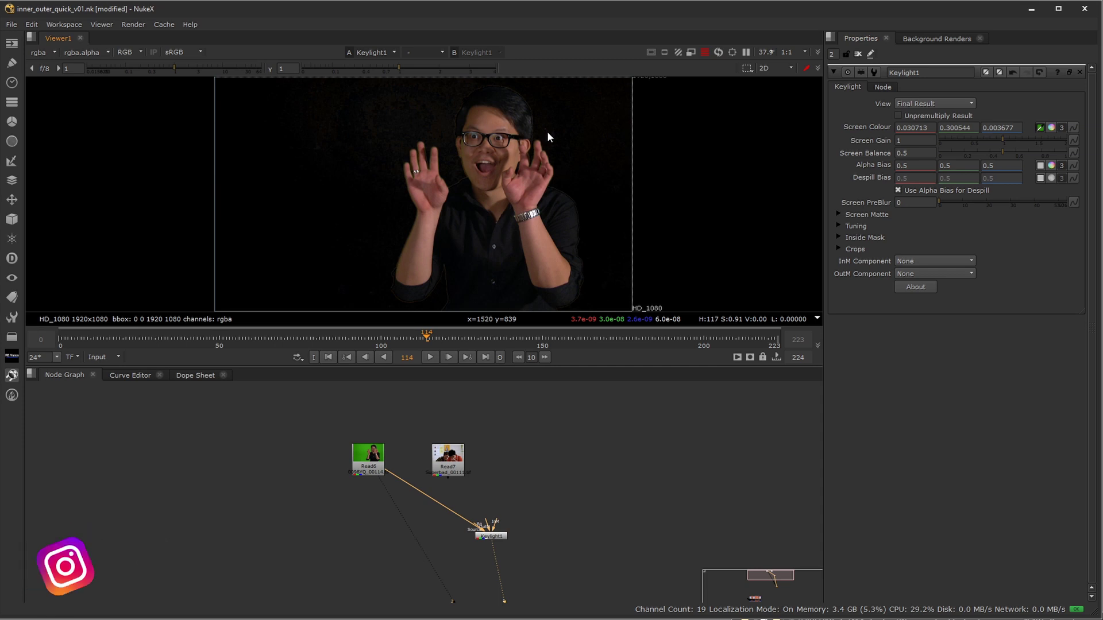
# Examine Keylight1's alpha for holes in the shirt with viewer gamma at 0, and restore gamma 1 and the colour view.
pyautogui.press('a')
pyautogui.moveTo(398, 67); pyautogui.dragTo(291, 75)
pyautogui.scroll(4, 492, 192)
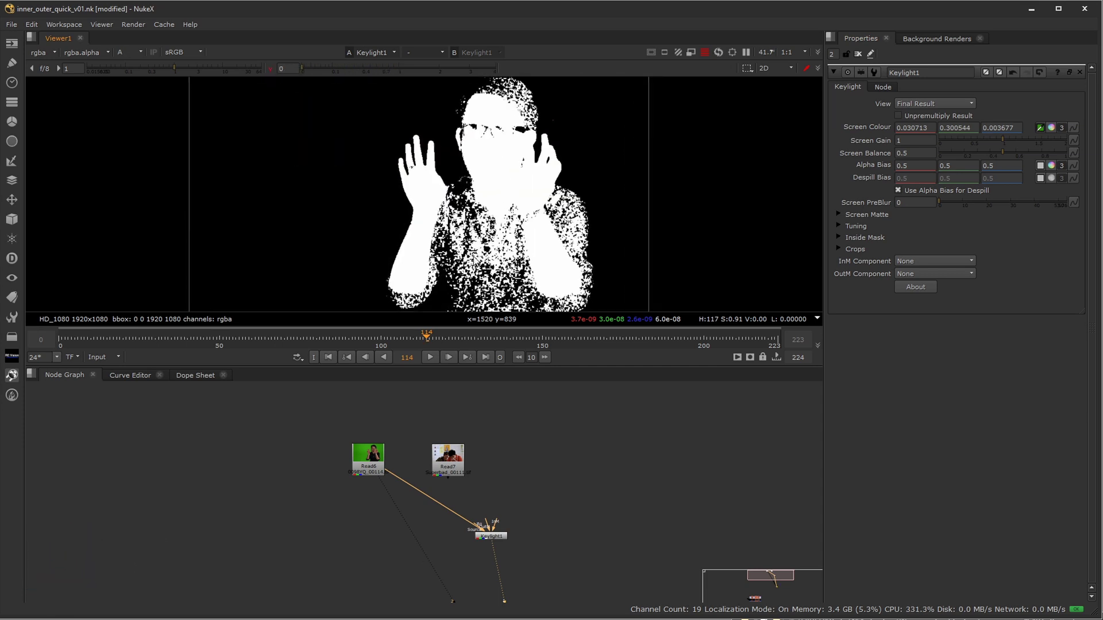
pyautogui.press('-')
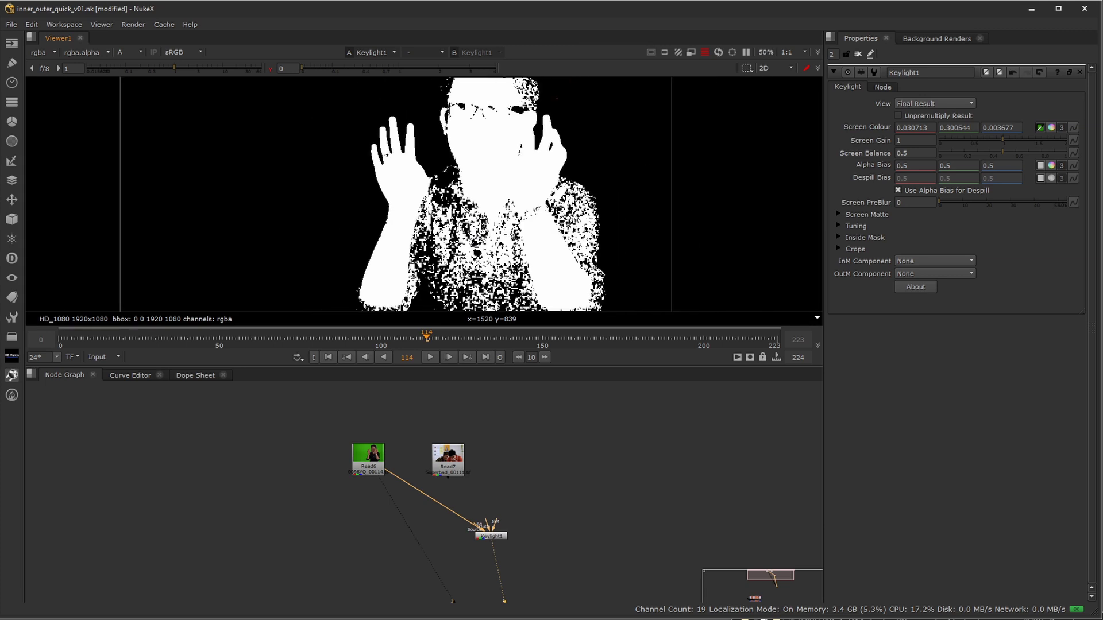
pyautogui.click(270, 68)
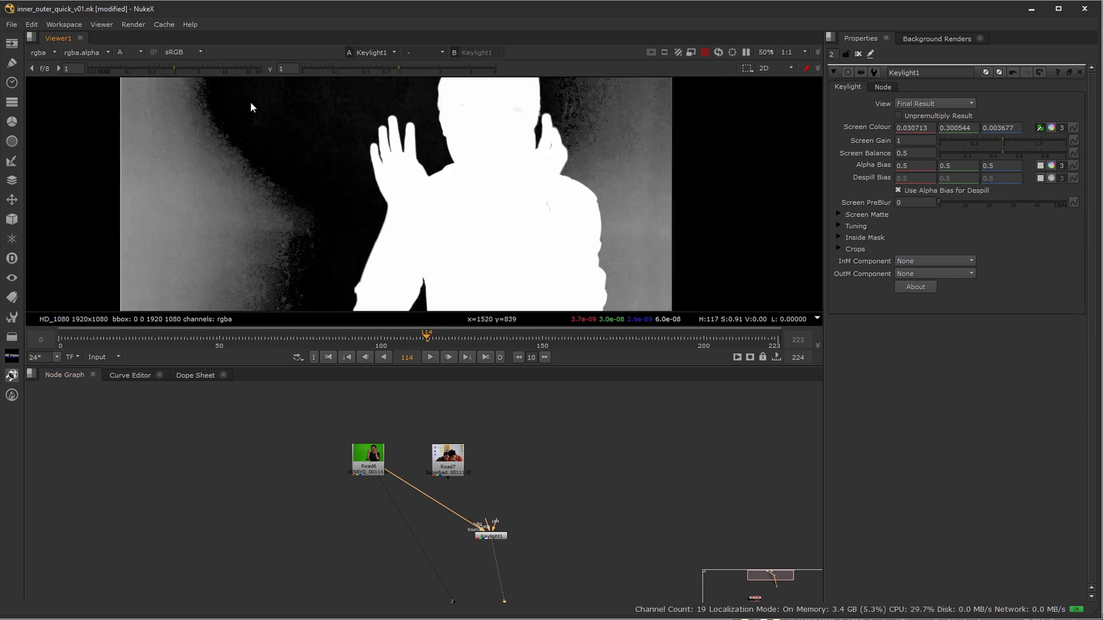
pyautogui.press('a')
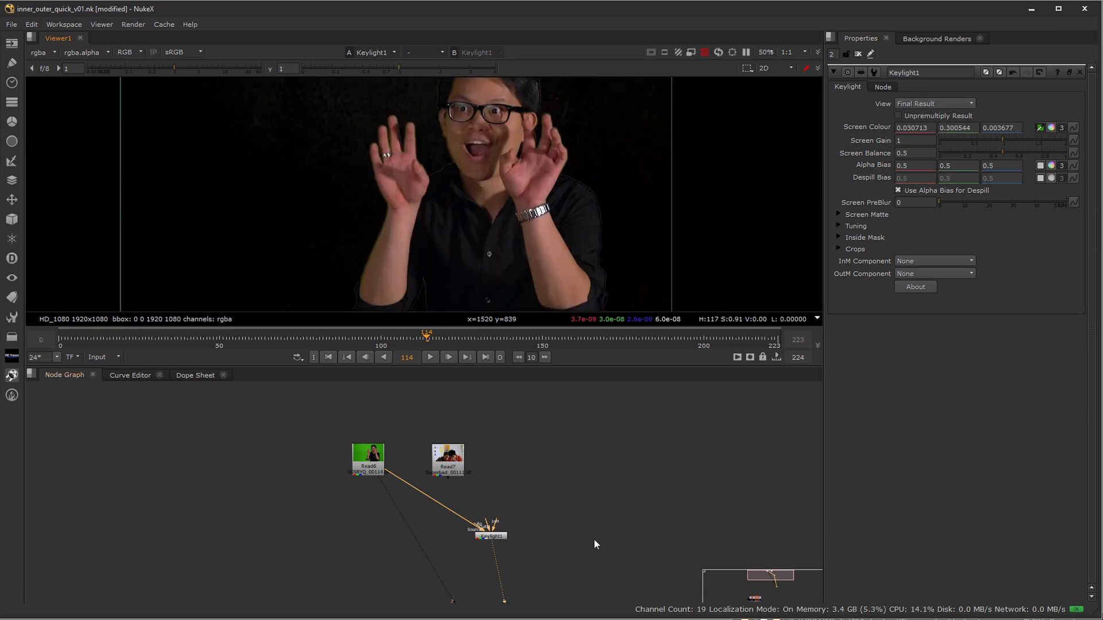
# Add a Constant node and place it below the green-screen Read6 node.
pyautogui.click(499, 514)
pyautogui.press('Tab')
pyautogui.write('const')
pyautogui.press('Return')
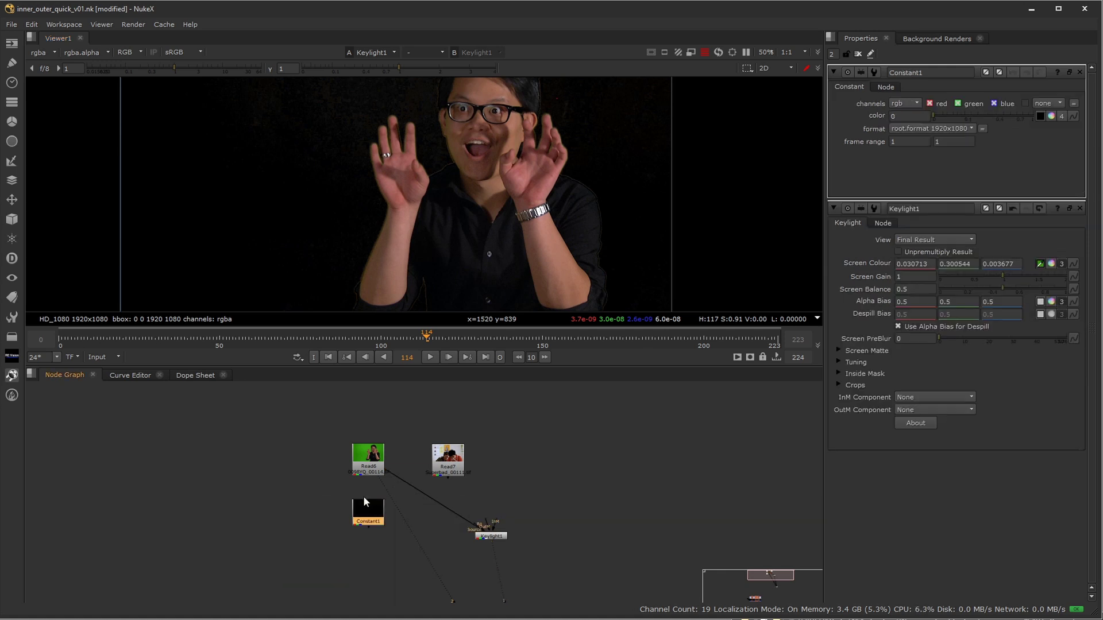
pyautogui.moveTo(366, 498); pyautogui.dragTo(333, 505)
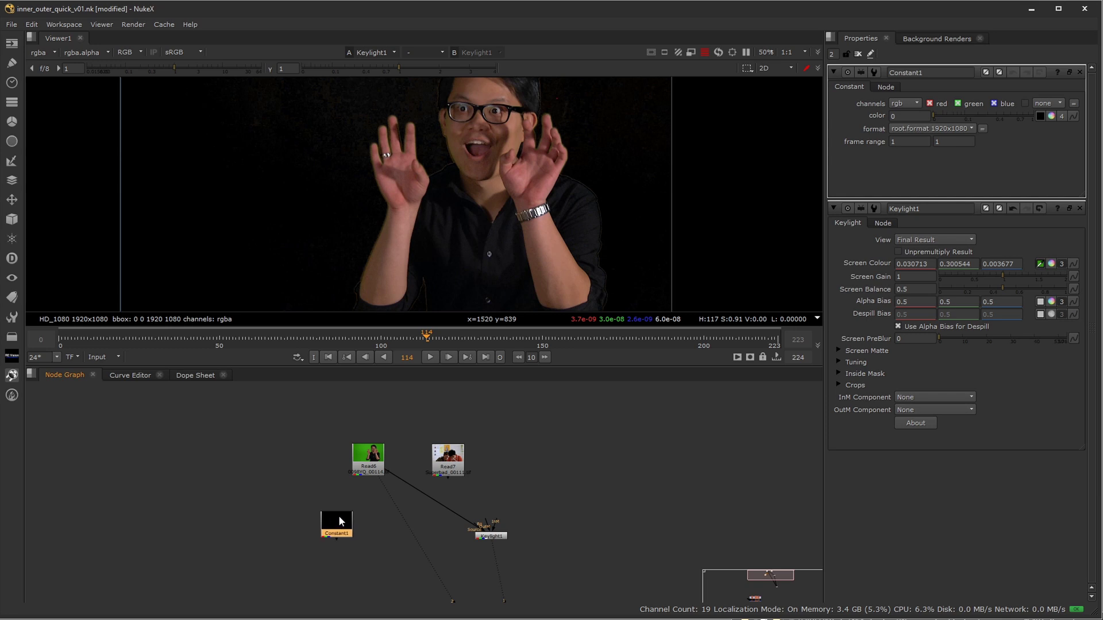
pyautogui.click(315, 478)
pyautogui.press('Tab')
pyautogui.press('Escape')
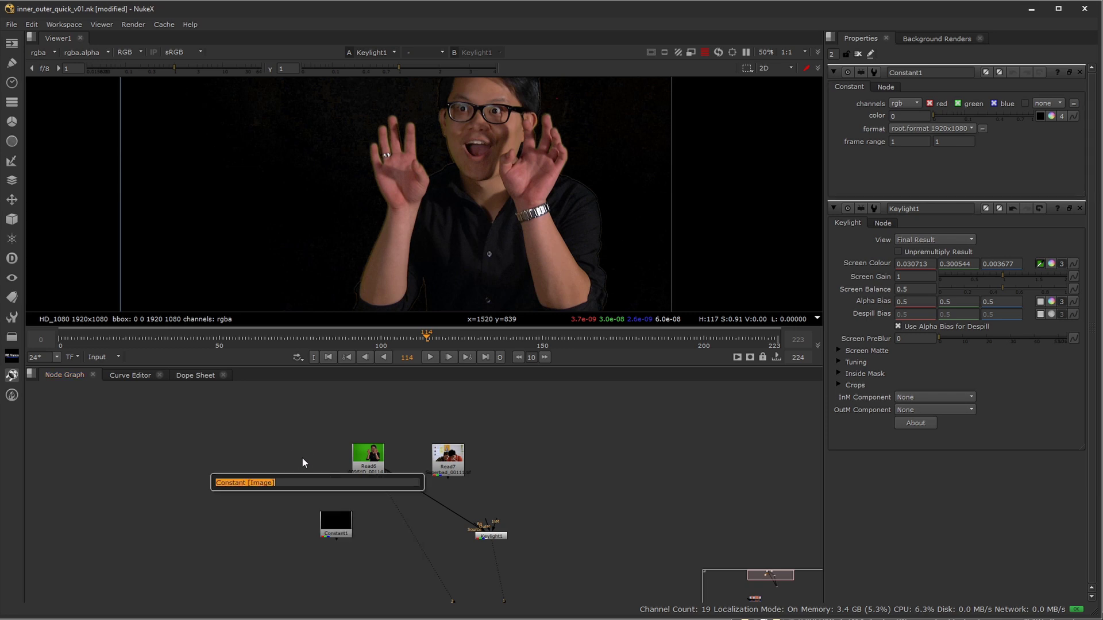
# View the Read6 footage and set Constant1's colour by sampling the green backdrop beside the man's shoulder.
pyautogui.click(339, 517)
pyautogui.click(368, 462)
pyautogui.press('1')
pyautogui.click(332, 523)
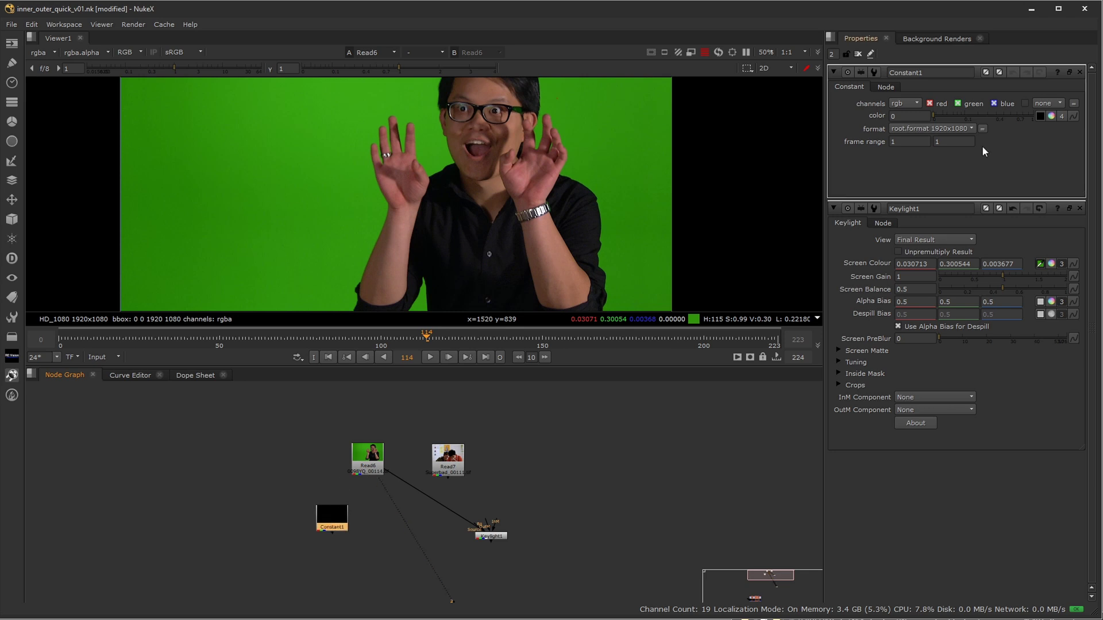
pyautogui.click(1041, 116)
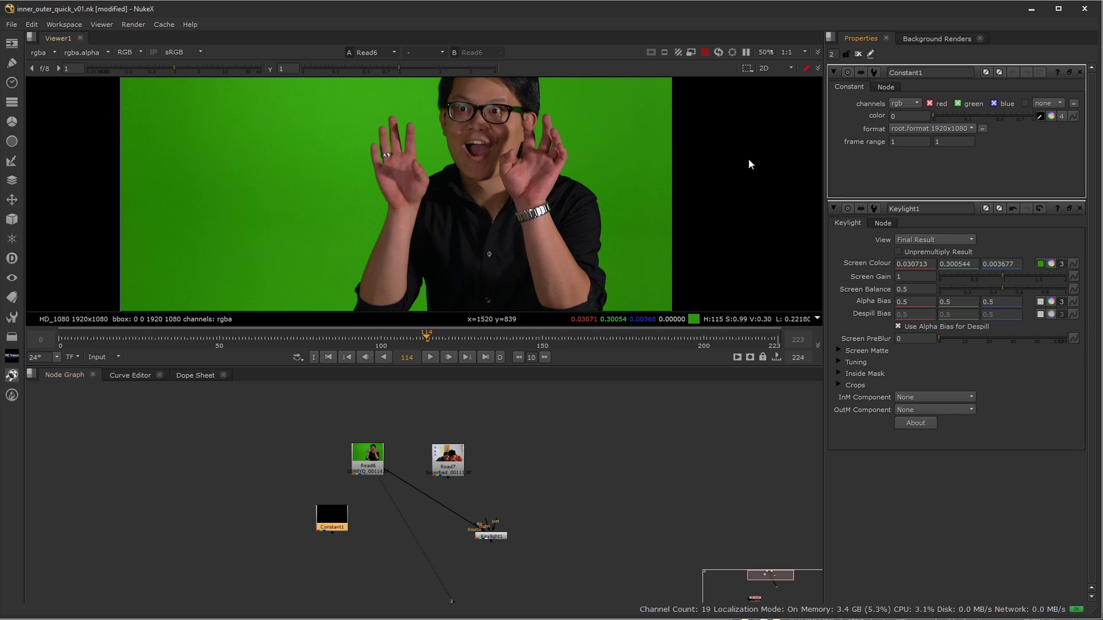
pyautogui.keyDown('ctrl'); pyautogui.click(587, 161); pyautogui.keyUp('ctrl')
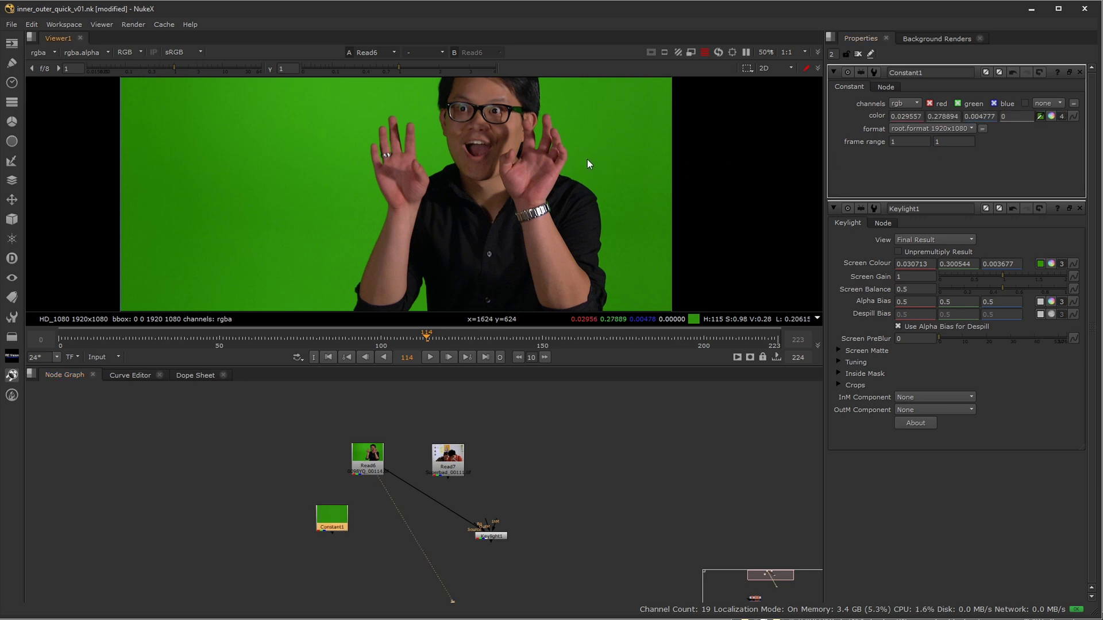
# Merge Keylight1 over the green Constant1 with the over operation and view the composite.
pyautogui.moveTo(339, 524); pyautogui.dragTo(560, 511)
pyautogui.press('m')
pyautogui.press('1')
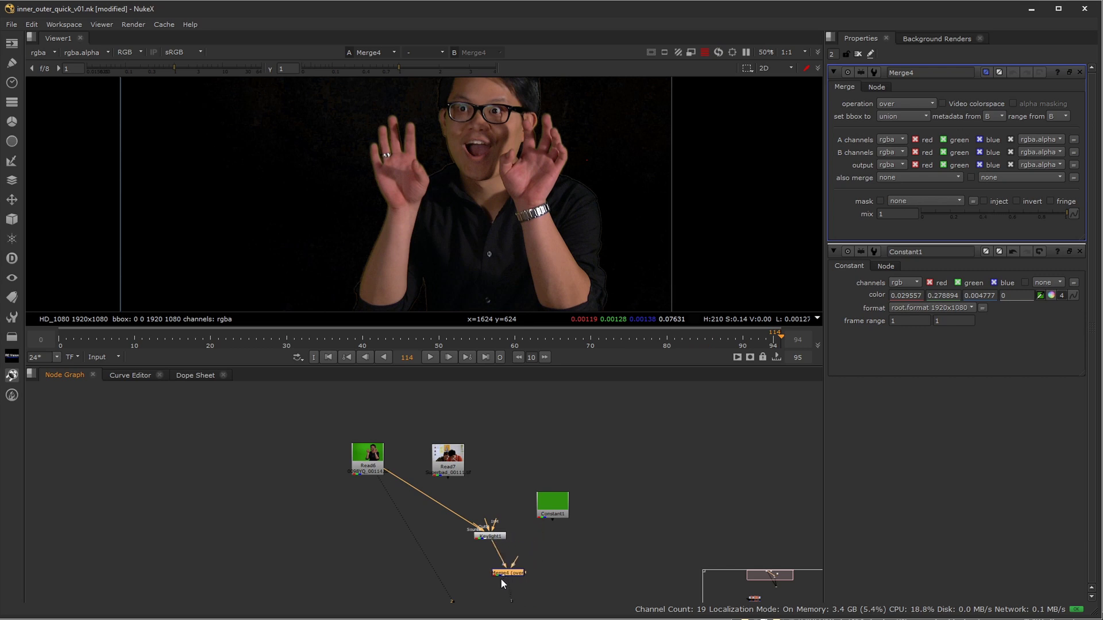
pyautogui.moveTo(494, 582); pyautogui.dragTo(544, 527)
pyautogui.scroll(3, 522, 157)
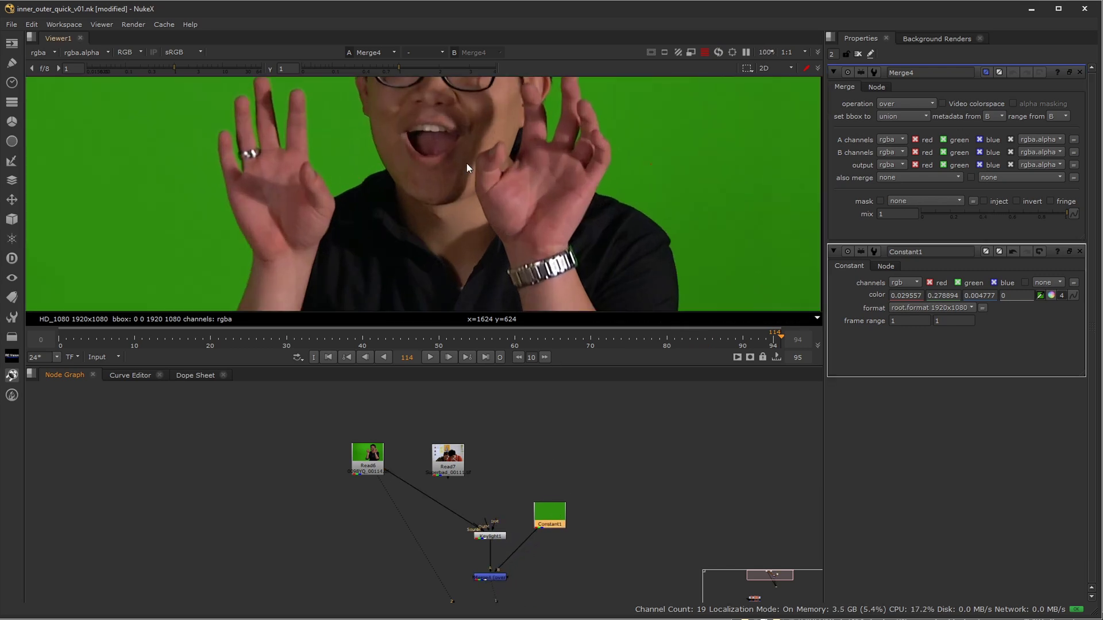
pyautogui.moveTo(470, 167); pyautogui.dragTo(493, 268, button='middle')
pyautogui.scroll(-2, 504, 211)
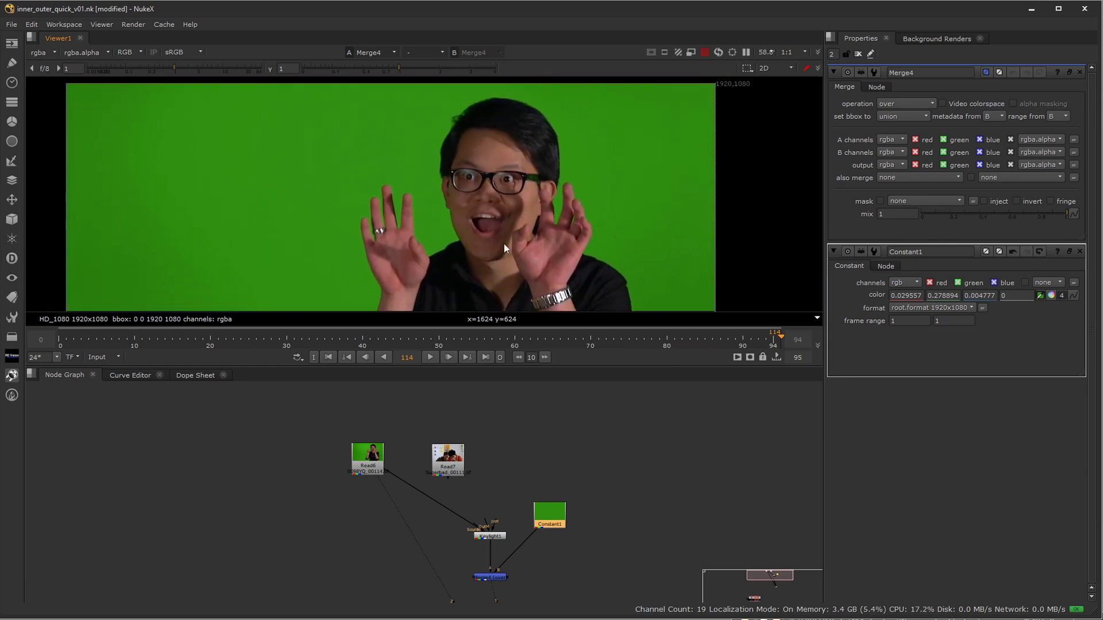
pyautogui.moveTo(497, 209); pyautogui.dragTo(466, 80, button='middle')
# Examine the keyed man's alpha from Keylight1 at viewer gamma 0, and reset the gamma to 1.
pyautogui.click(491, 536)
pyautogui.press('1')
pyautogui.press('a')
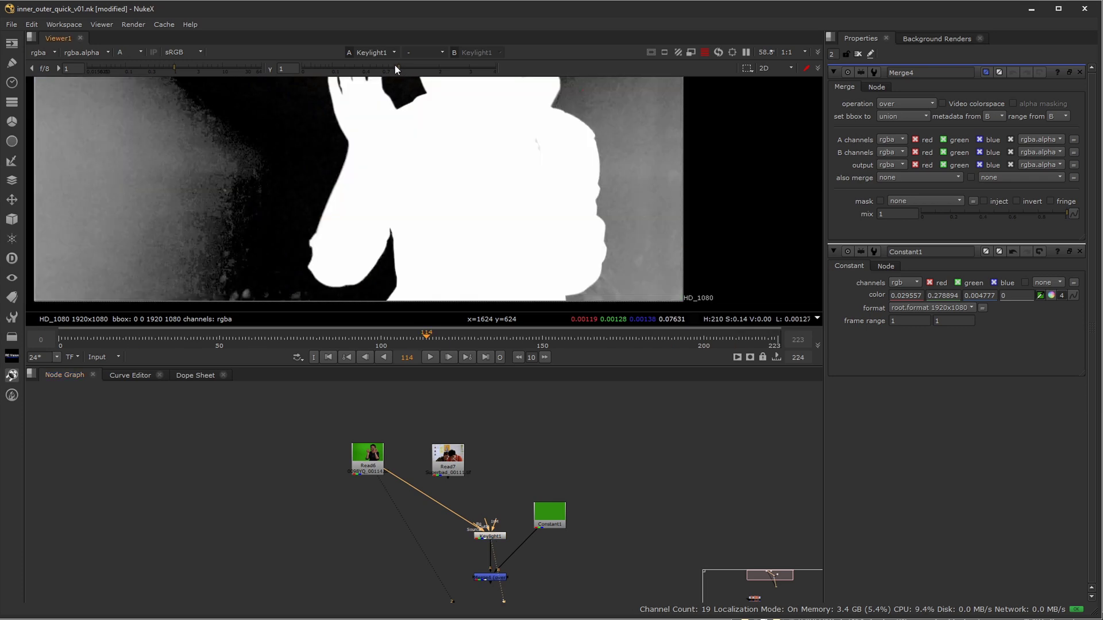
pyautogui.moveTo(394, 66); pyautogui.dragTo(303, 69)
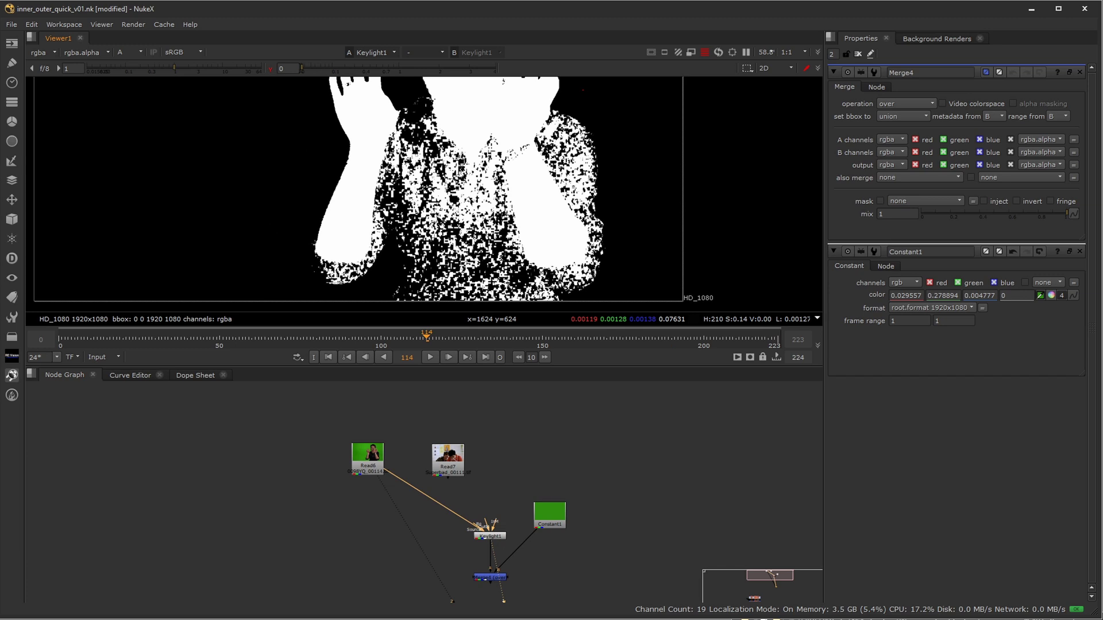
pyautogui.click(270, 69)
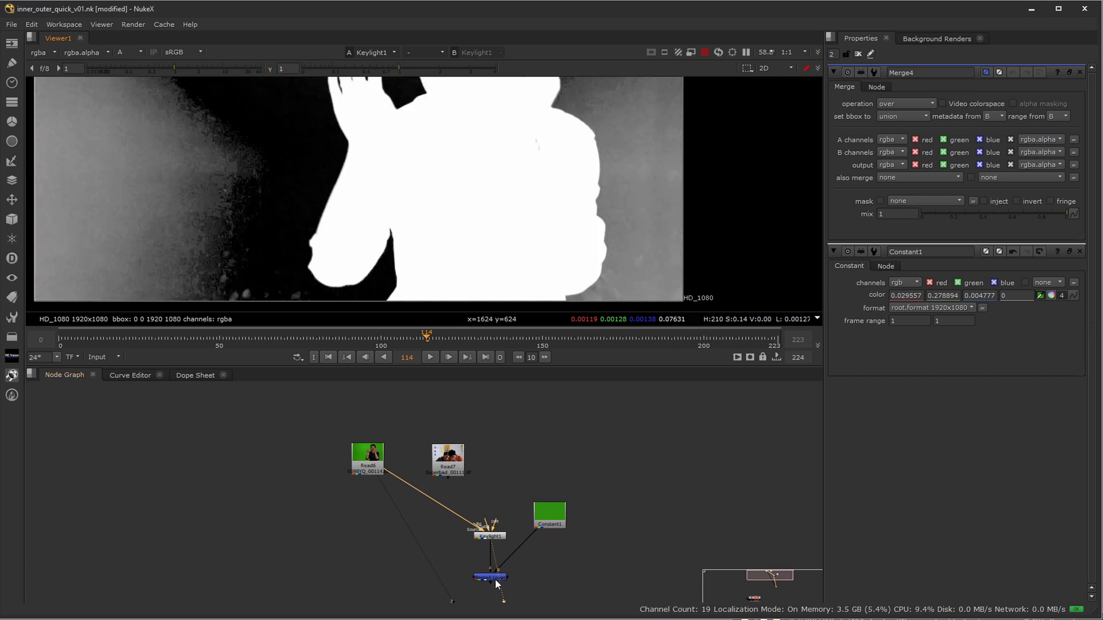
# Brighten Constant1's colour to about 0.925, 1.174, 0.900 and inspect the shirt in the merged composite.
pyautogui.press('1')
pyautogui.press('a')
pyautogui.scroll(3, 493, 207)
pyautogui.click(552, 523)
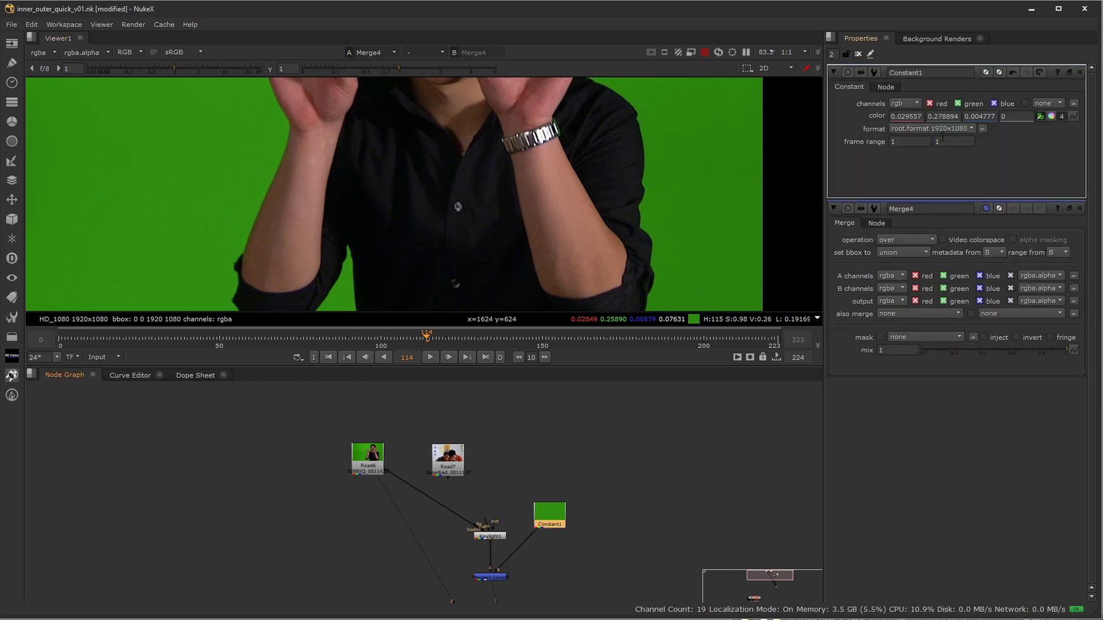
pyautogui.click(1052, 116)
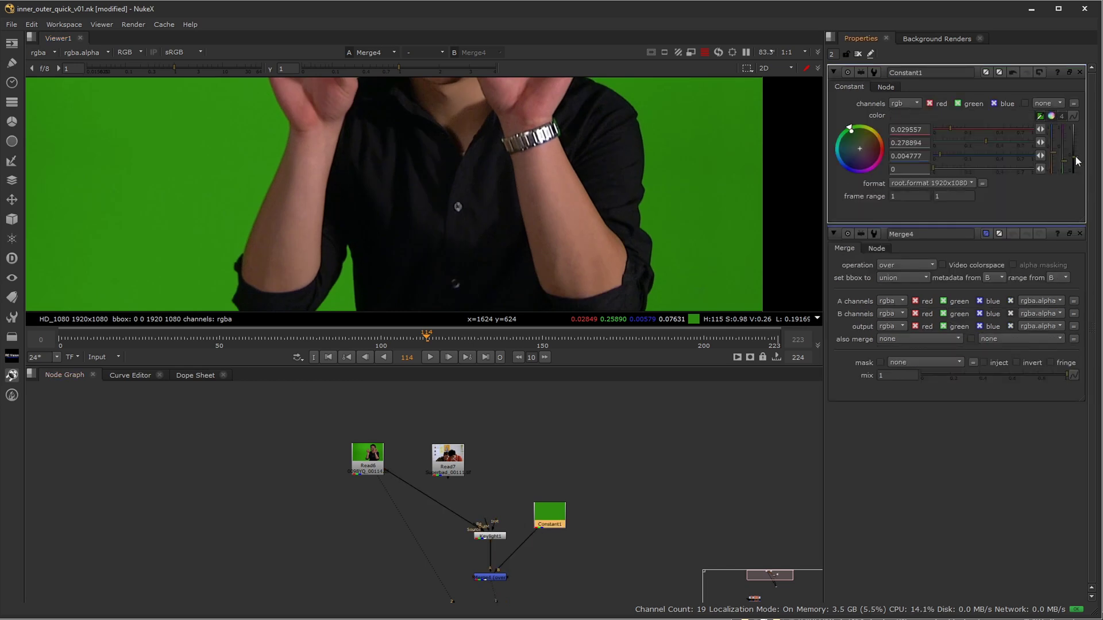
pyautogui.moveTo(1075, 157); pyautogui.dragTo(1063, 115)
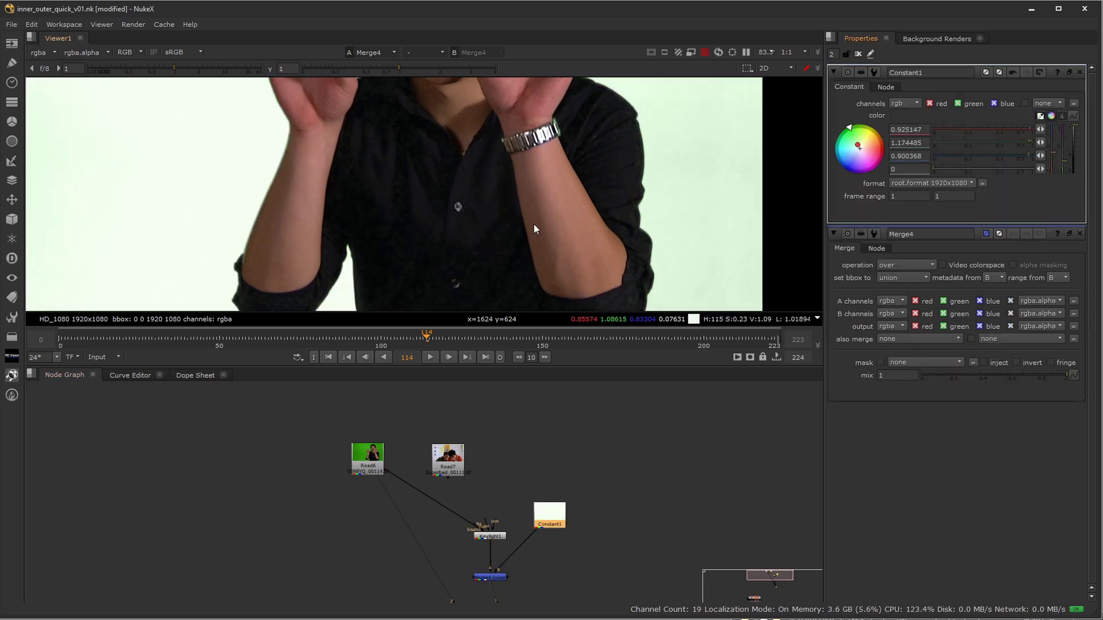
pyautogui.scroll(10, 497, 238)
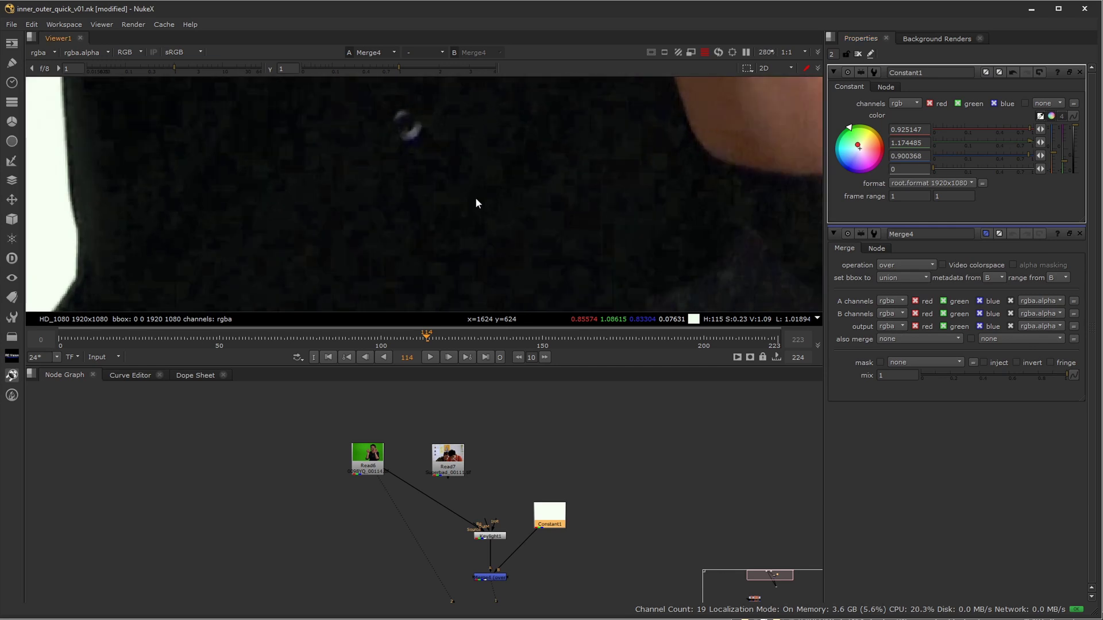
pyautogui.scroll(-10, 239, 244)
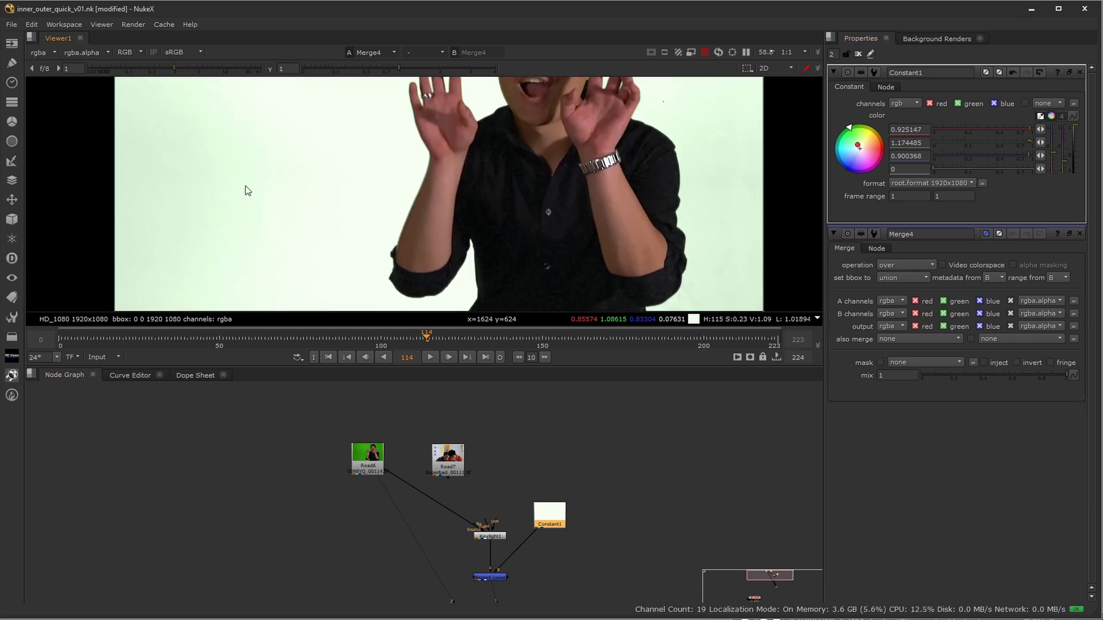
pyautogui.scroll(6, 395, 281)
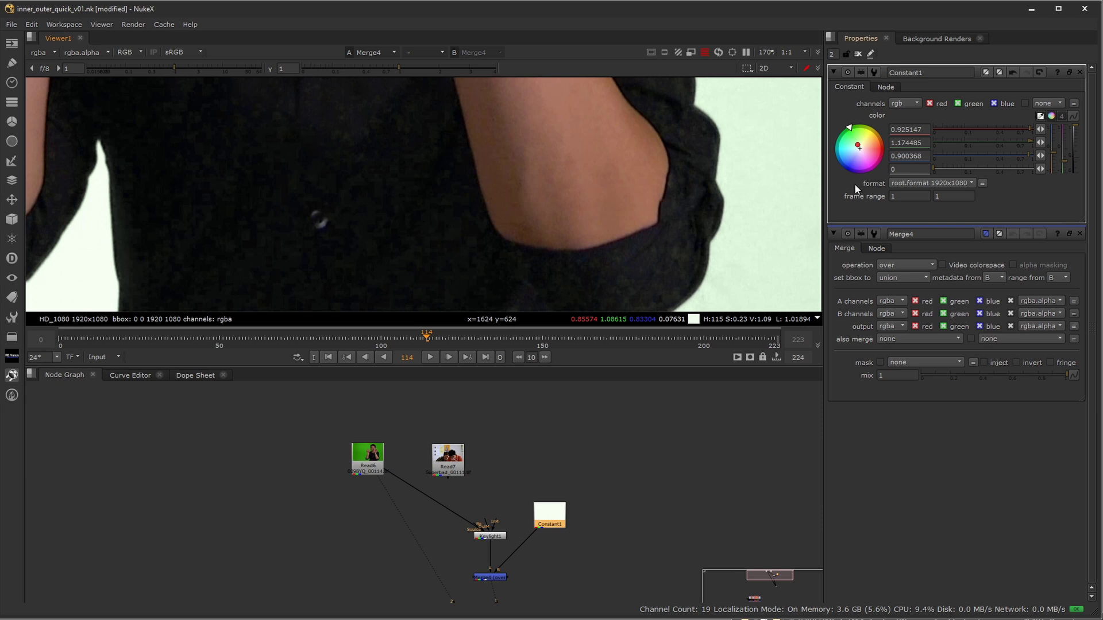
# Darken Constant1's colour to a pale green of about 0.345, 0.594, 0.320 and check the whole composite.
pyautogui.moveTo(1072, 128)
pyautogui.mouseDown()
pyautogui.moveTo(1068, 168)
pyautogui.moveTo(1060, 99)
pyautogui.moveTo(1062, 164)
pyautogui.moveTo(1053, 123)
pyautogui.moveTo(1056, 145)
pyautogui.moveTo(1062, 138)
pyautogui.mouseUp()
pyautogui.scroll(-2, 490, 436)
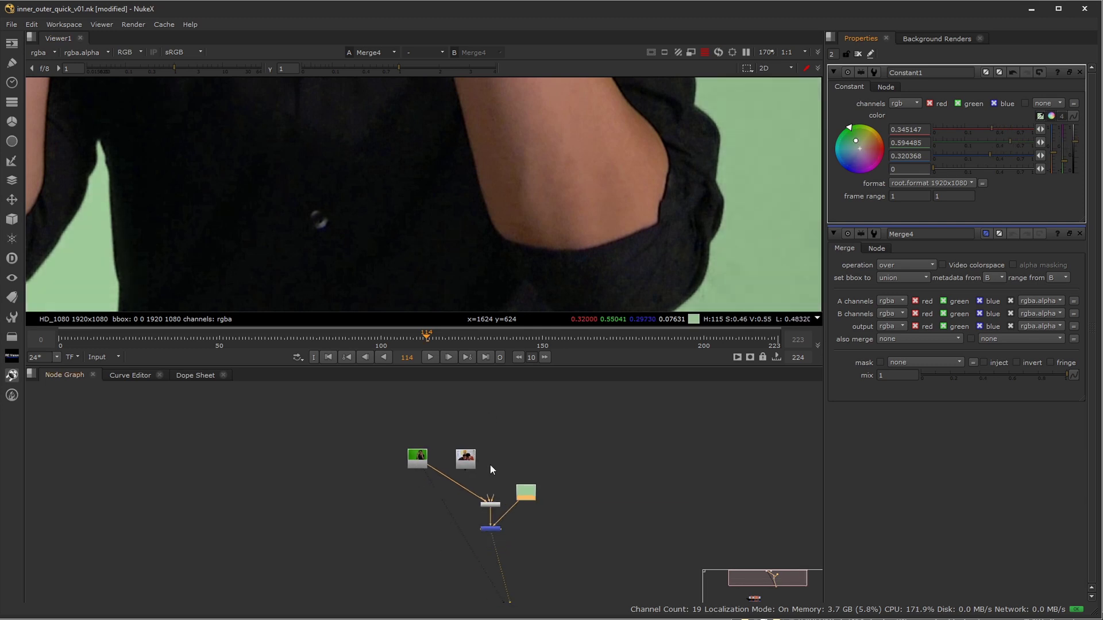
pyautogui.scroll(-5, 457, 208)
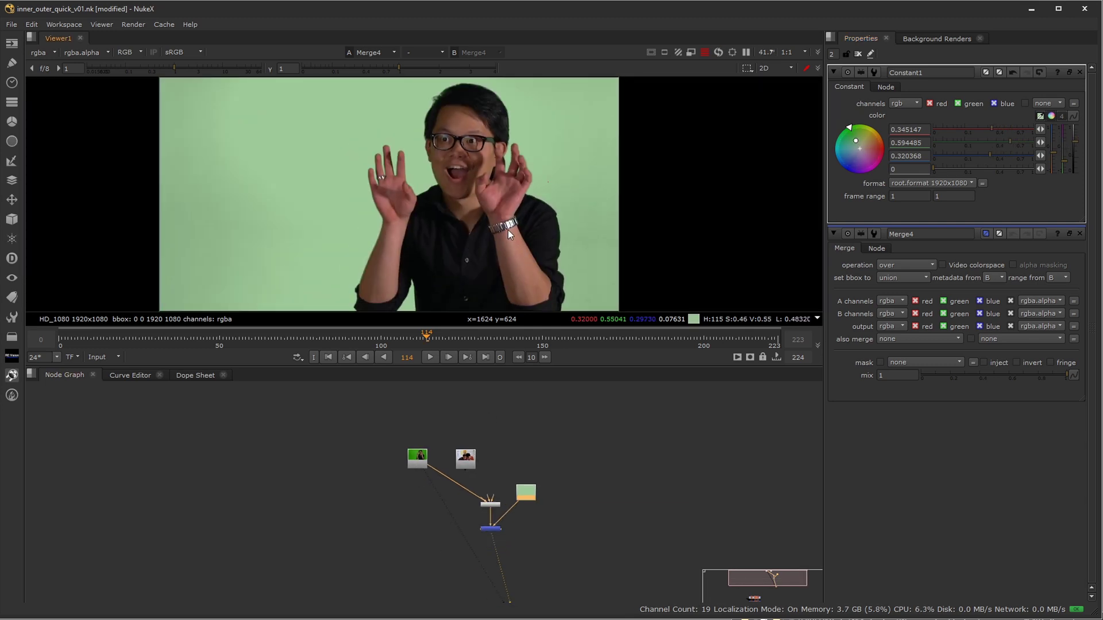
pyautogui.scroll(2, 498, 548)
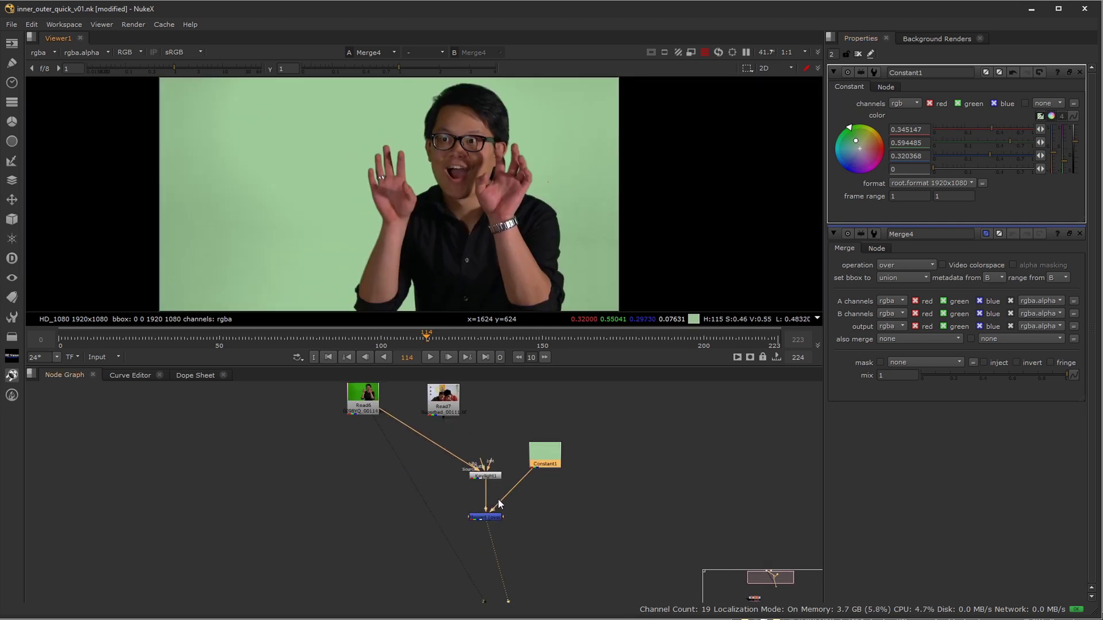
# Examine Keylight1's alpha at viewer gamma 0 again, zoomed in on the man's face, hands and shirt.
pyautogui.click(487, 476)
pyautogui.press('1')
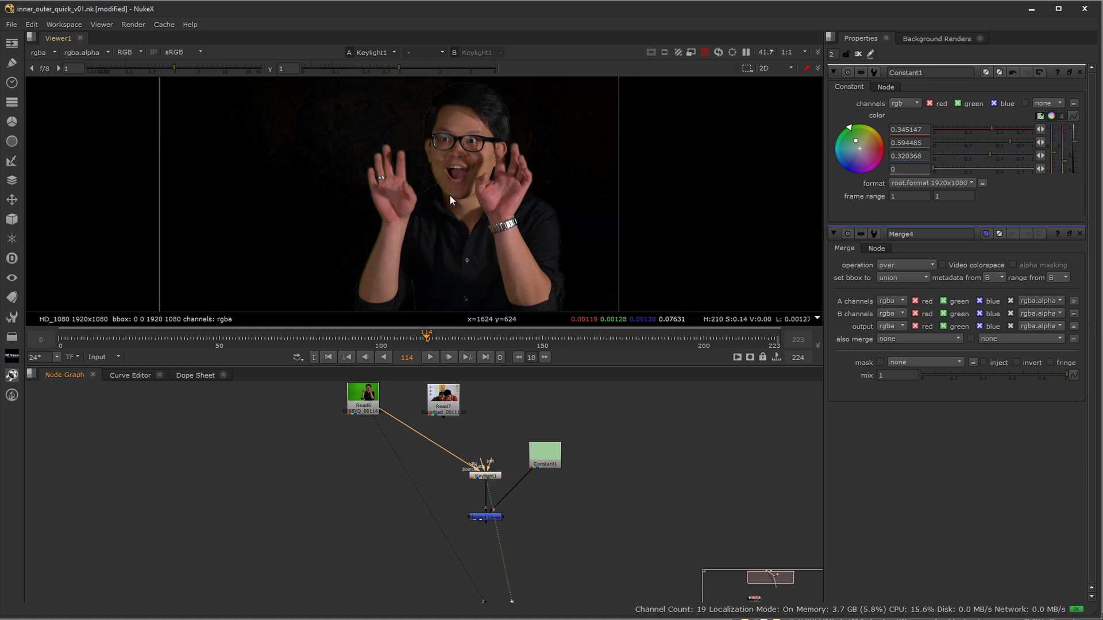
pyautogui.press('a')
pyautogui.moveTo(399, 64); pyautogui.dragTo(294, 68)
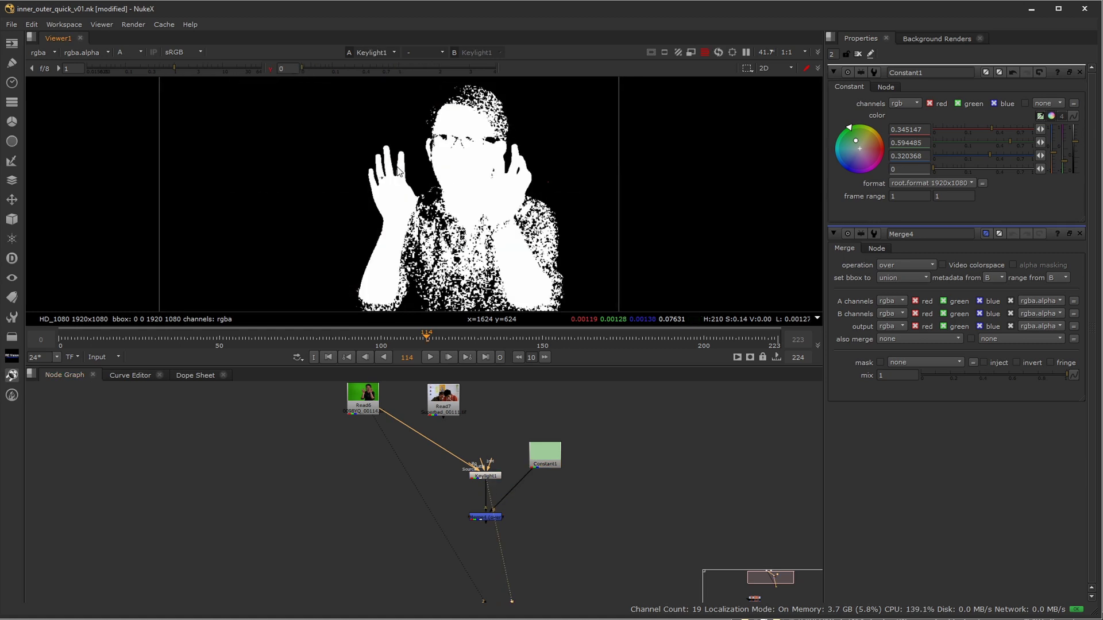
pyautogui.scroll(3, 453, 204)
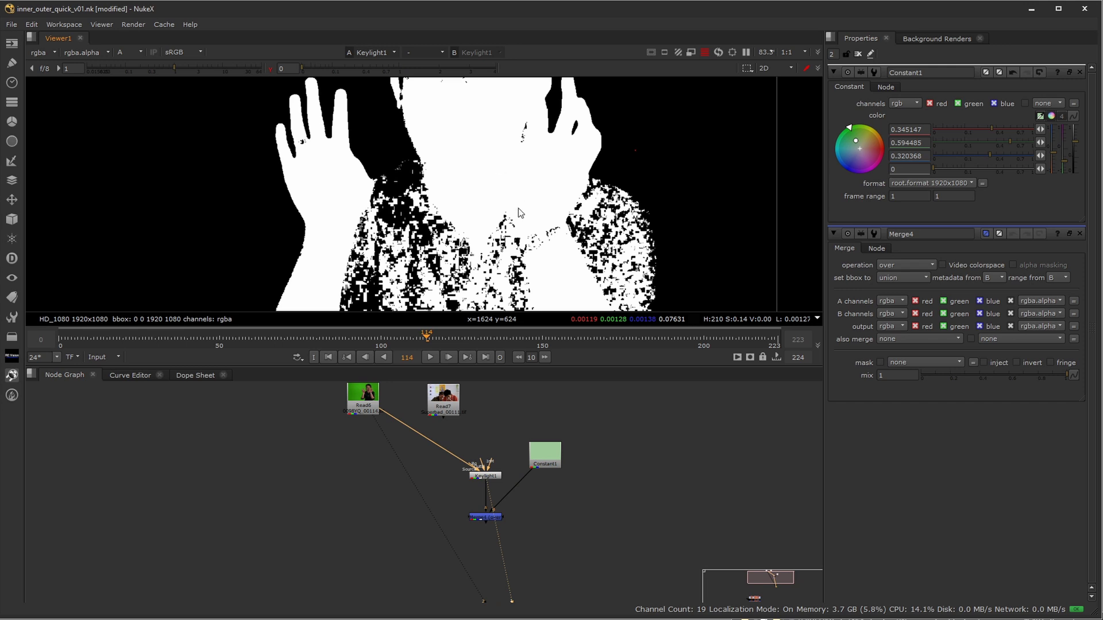
pyautogui.moveTo(514, 185); pyautogui.dragTo(497, 264, button='middle')
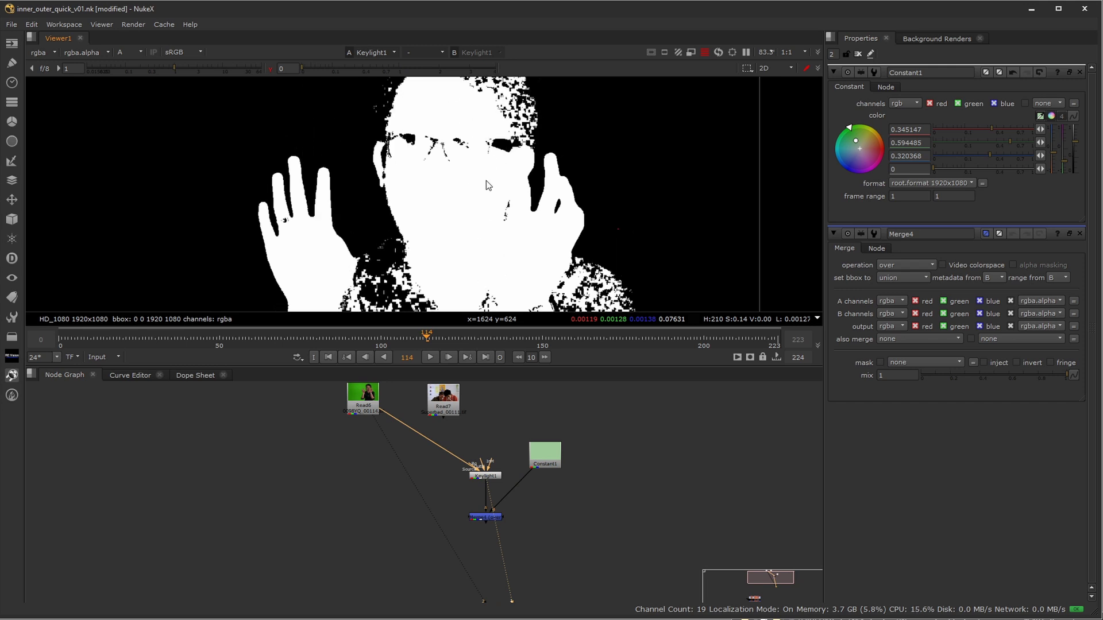
# Reset the viewer gamma to 1, then raise it to 4 and examine the background noise in Keylight1's alpha.
pyautogui.click(271, 69)
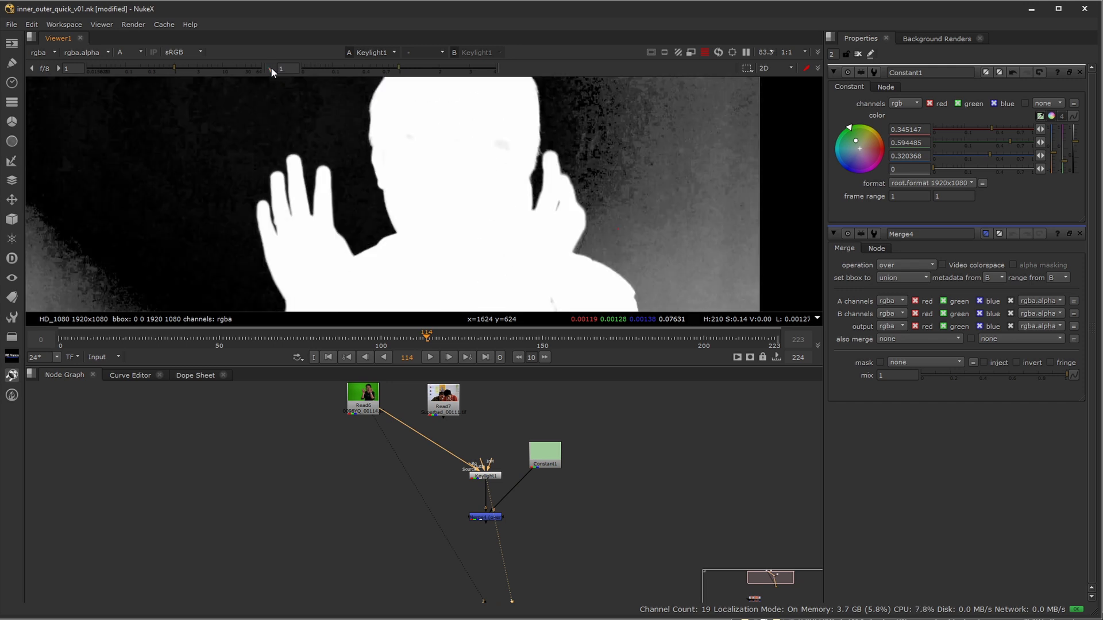
pyautogui.scroll(2, 437, 436)
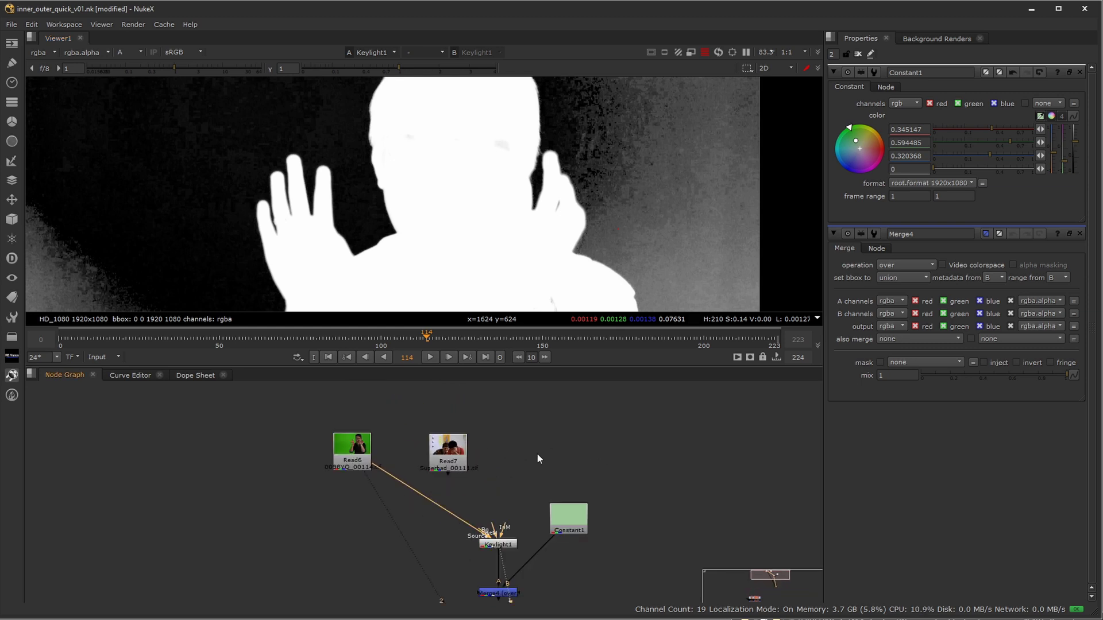
pyautogui.scroll(-5, 512, 249)
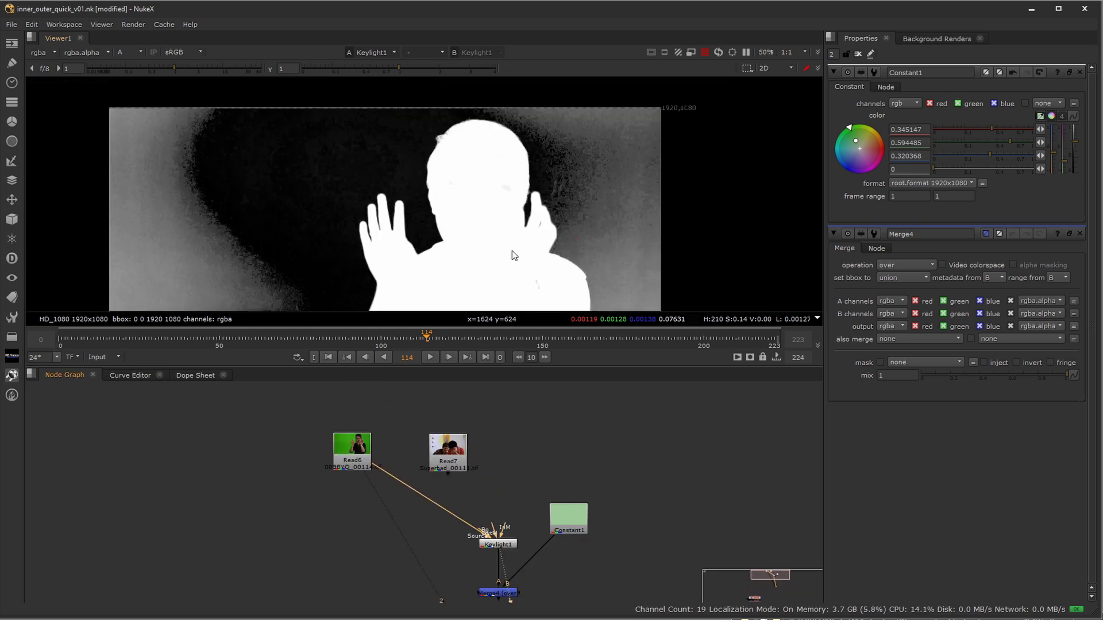
pyautogui.moveTo(397, 67); pyautogui.dragTo(578, 161)
pyautogui.moveTo(555, 250); pyautogui.dragTo(546, 199, button='middle')
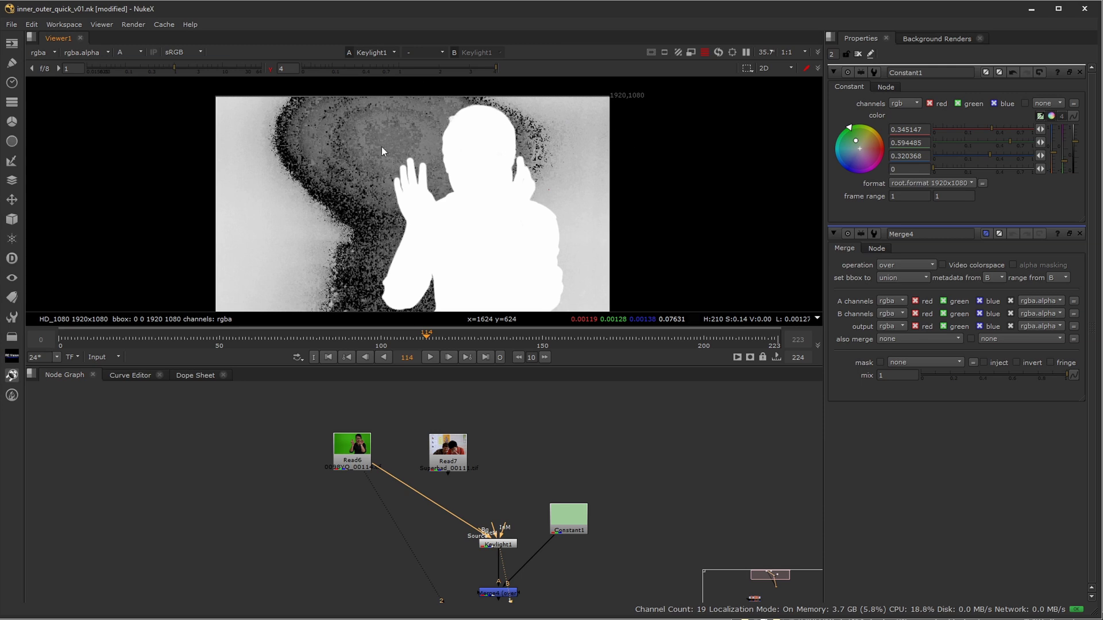
pyautogui.moveTo(463, 195); pyautogui.dragTo(449, 181, button='middle')
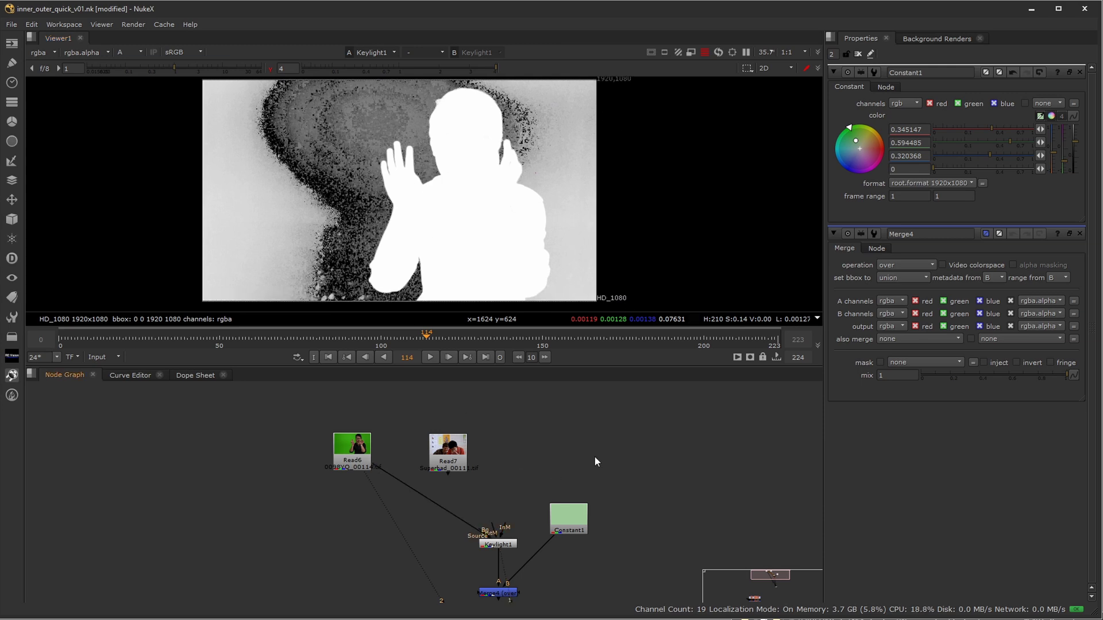
pyautogui.press('o')
pyautogui.click(357, 279)
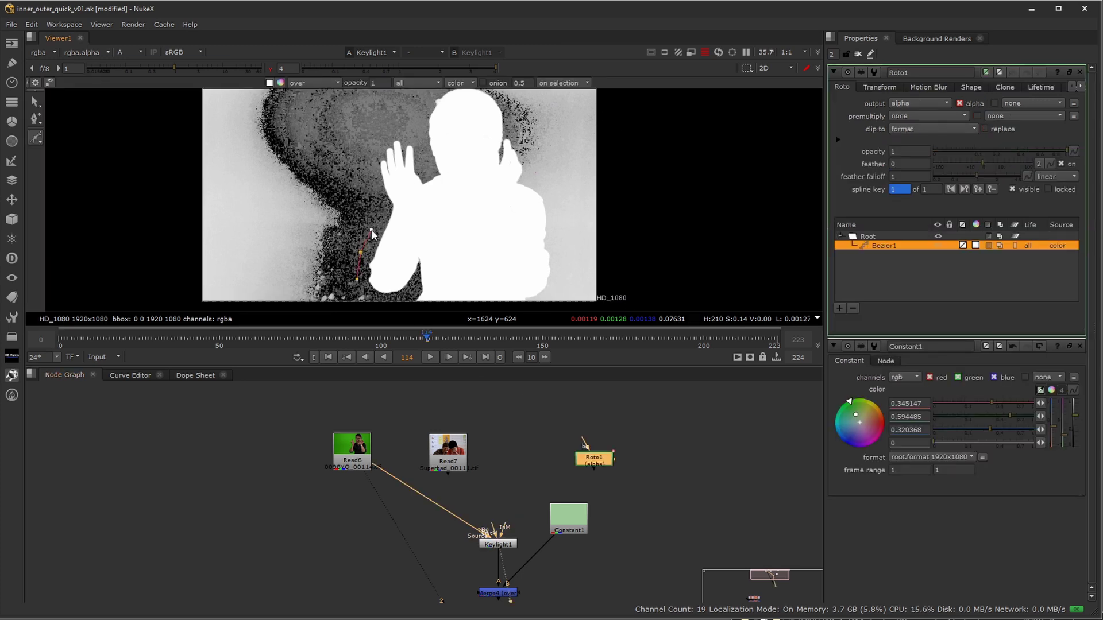
pyautogui.click(590, 459)
pyautogui.press('Delete')
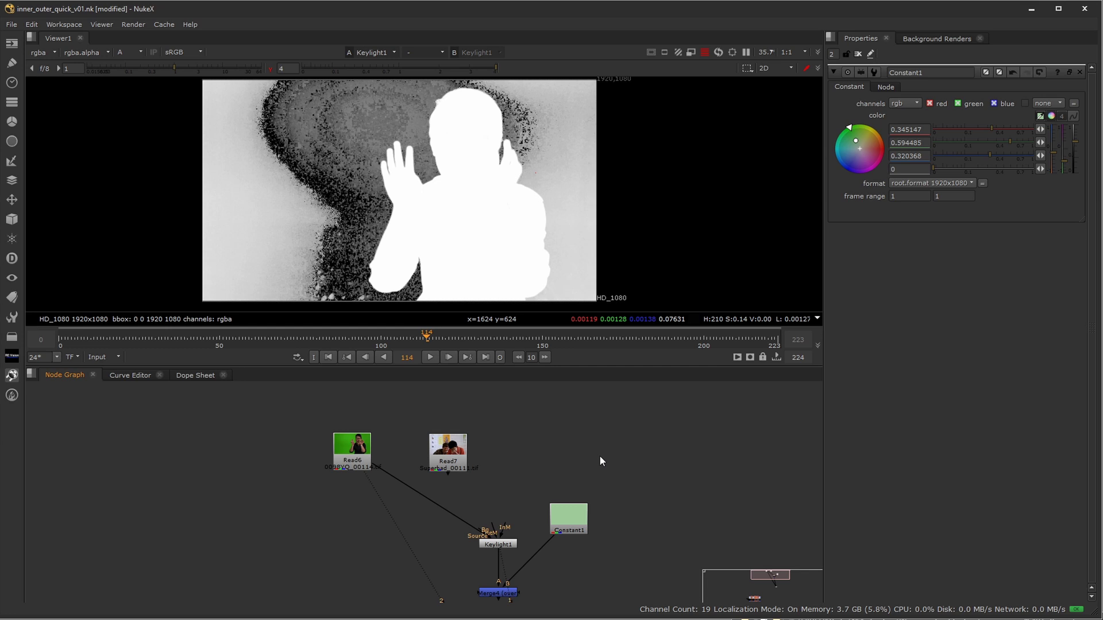
# Delete the Constant1, Keylight1 and Merge4 nodes and move Read7 farther away from Read6.
pyautogui.click(574, 521)
pyautogui.press('Delete')
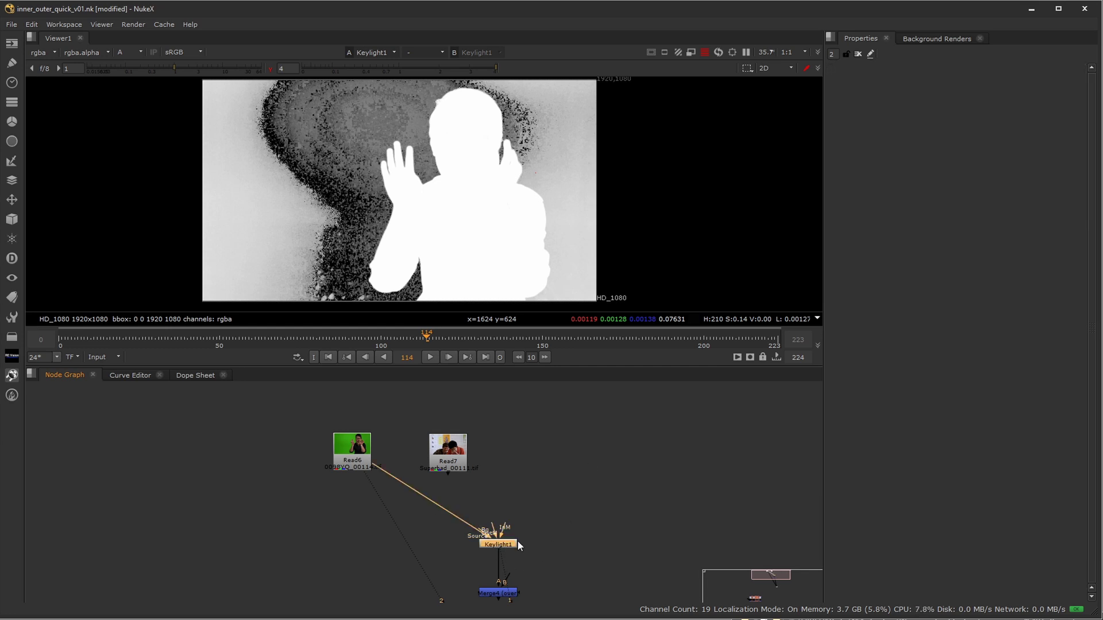
pyautogui.click(497, 544)
pyautogui.press('Delete')
pyautogui.click(513, 594)
pyautogui.press('Delete')
pyautogui.moveTo(456, 455); pyautogui.dragTo(610, 453)
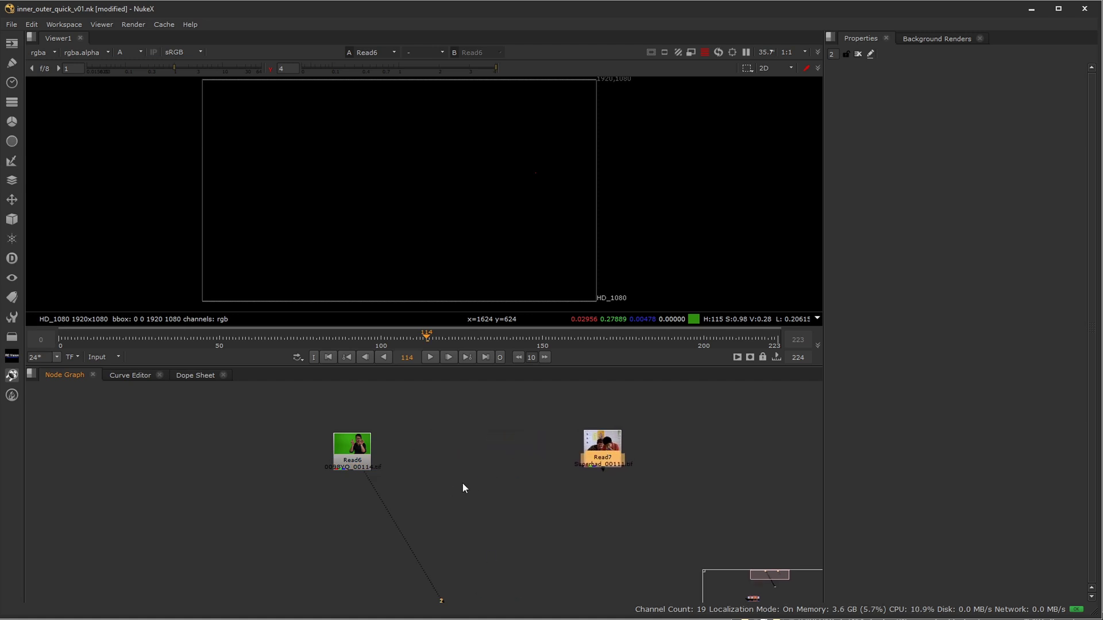
pyautogui.moveTo(403, 474); pyautogui.dragTo(498, 470, button='middle')
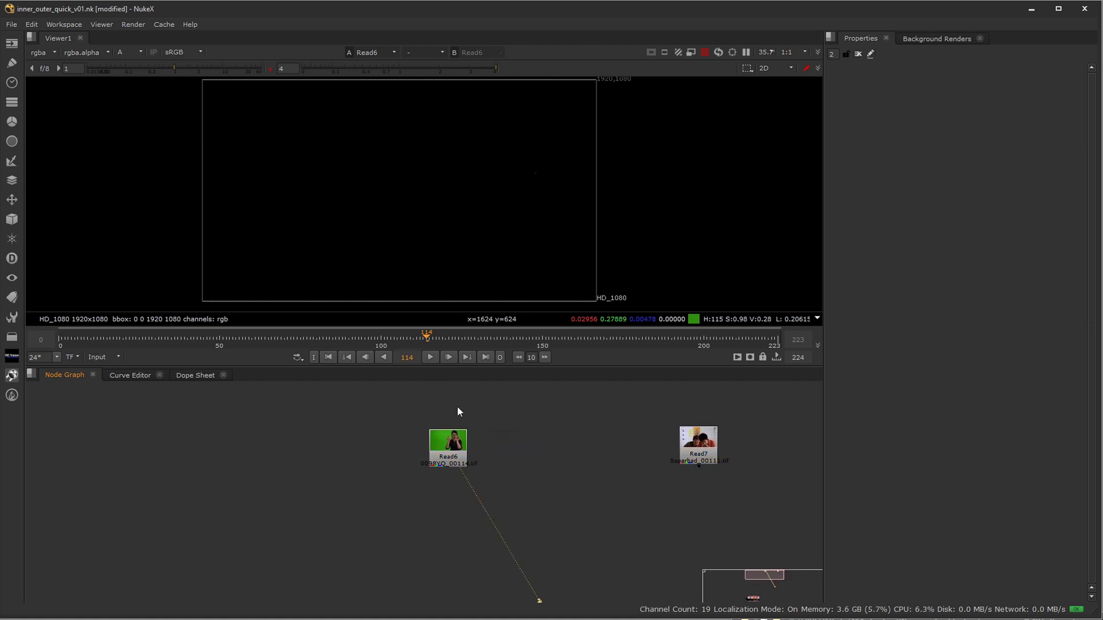
# Reset the viewer gamma to 1, show Read6 in full colour and go to frame 95.
pyautogui.click(270, 69)
pyautogui.press('a')
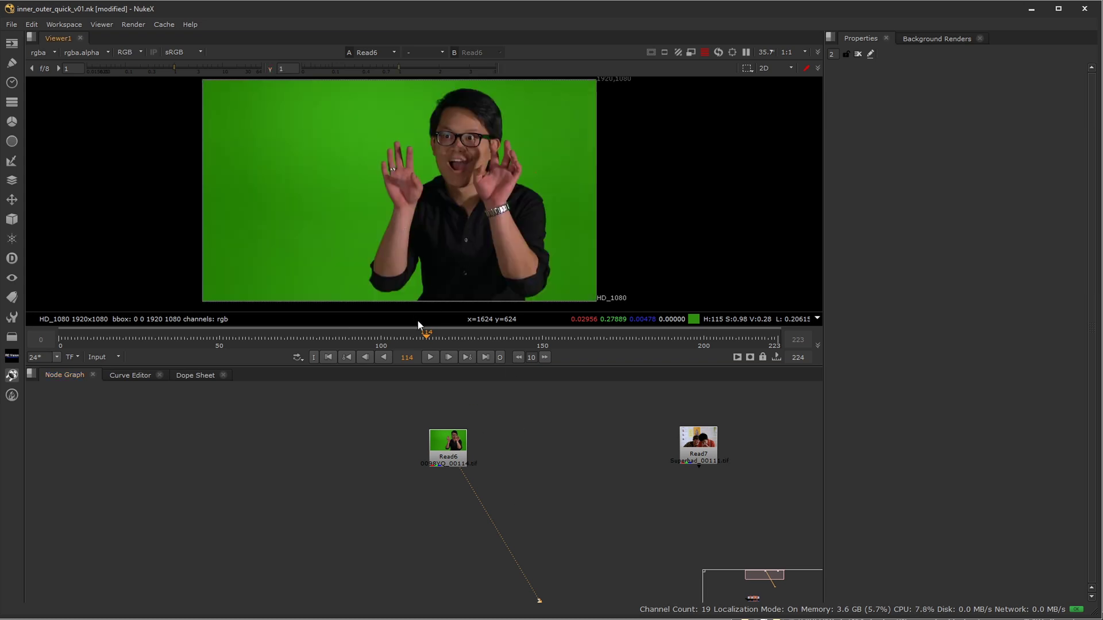
pyautogui.moveTo(426, 335); pyautogui.dragTo(408, 359)
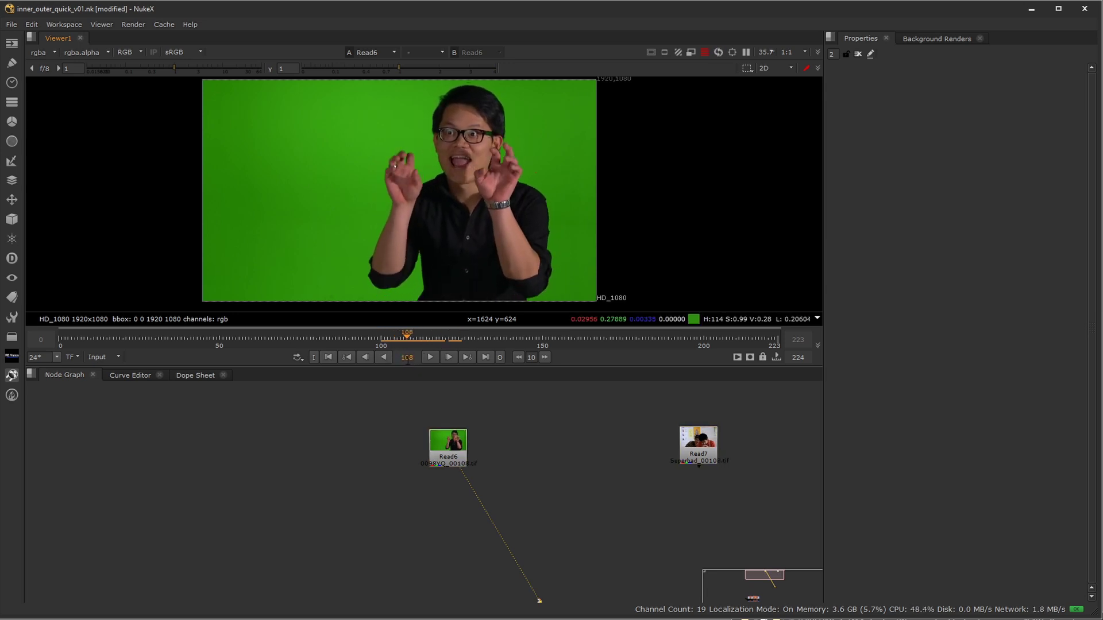
pyautogui.moveTo(430, 337); pyautogui.dragTo(367, 352)
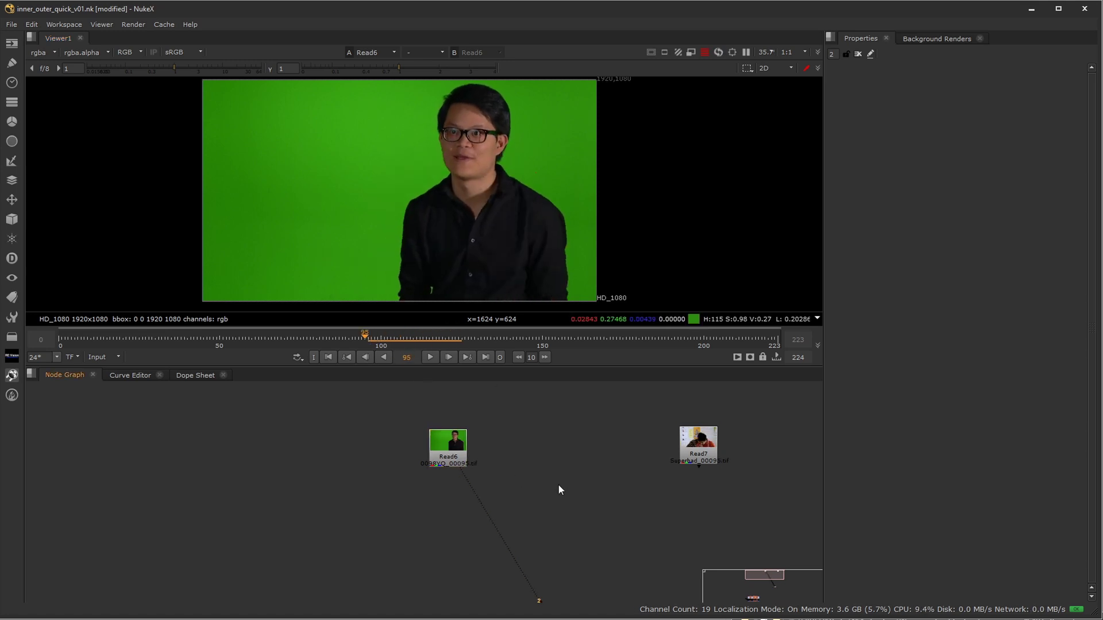
# Add a Primatte node, connect it below Read6 and show its output in the viewer.
pyautogui.press('Tab')
pyautogui.write('prim')
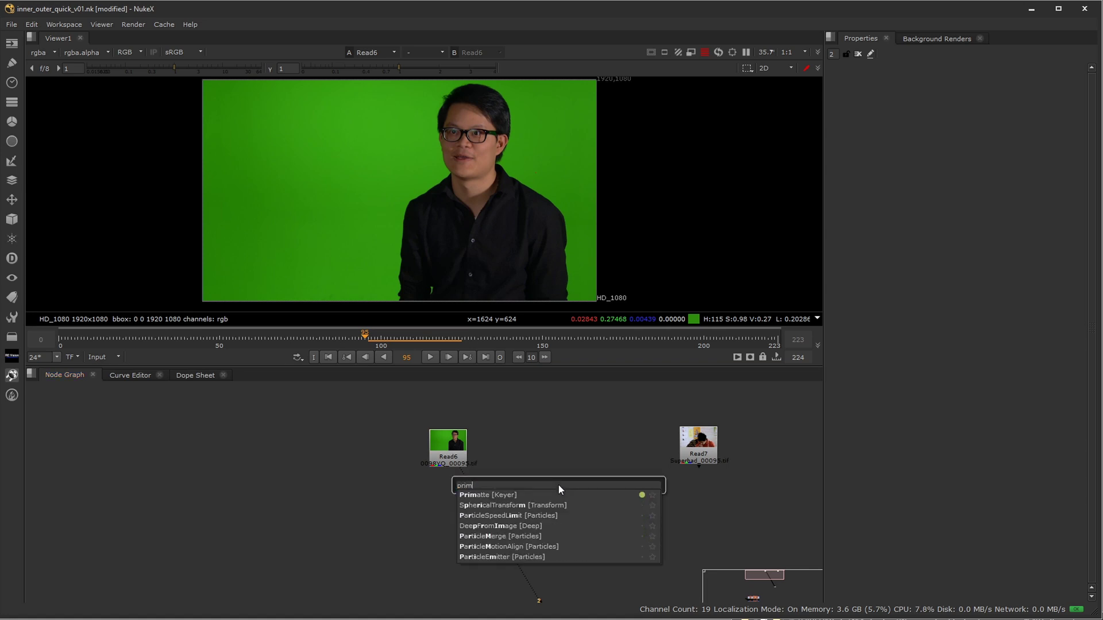
pyautogui.press('Return')
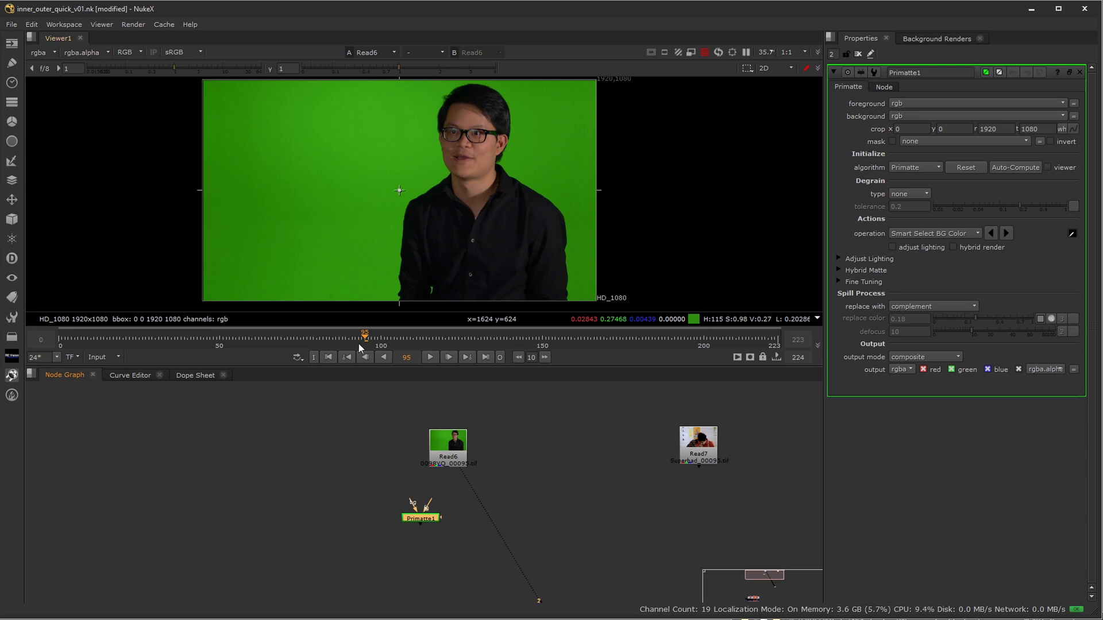
pyautogui.scroll(5, 460, 121)
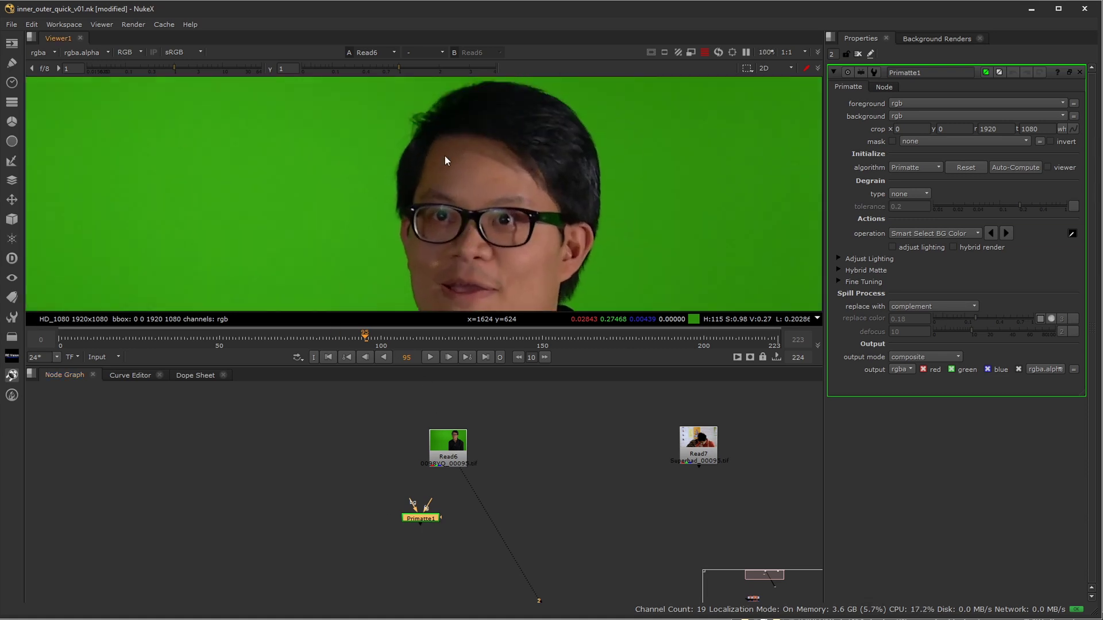
pyautogui.scroll(-3, 494, 161)
pyautogui.scroll(-2, 543, 178)
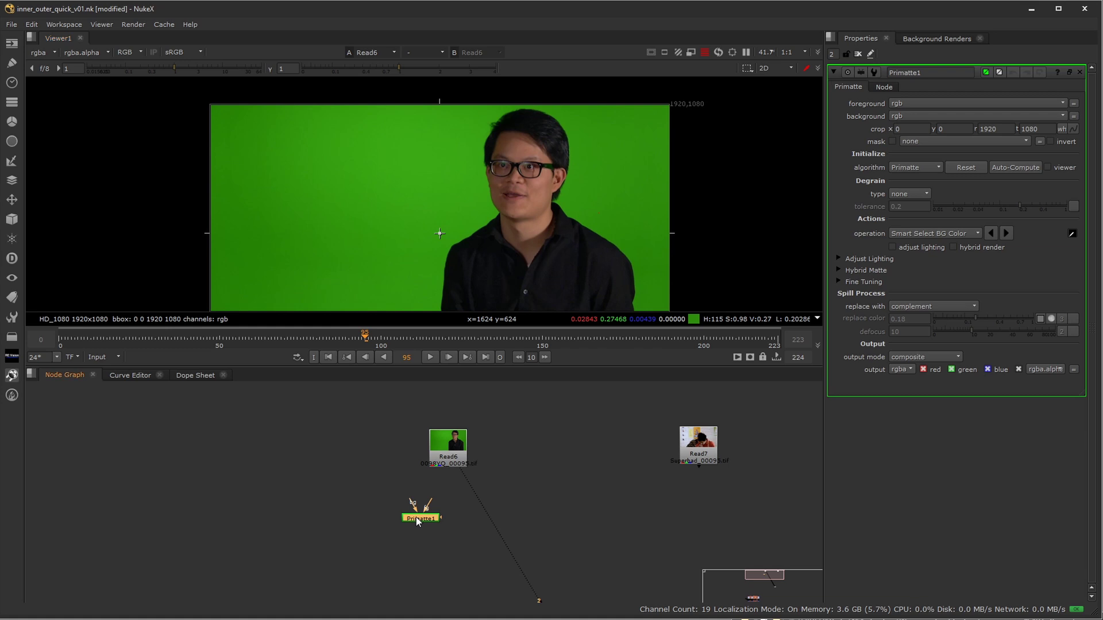
pyautogui.moveTo(416, 517); pyautogui.dragTo(440, 525)
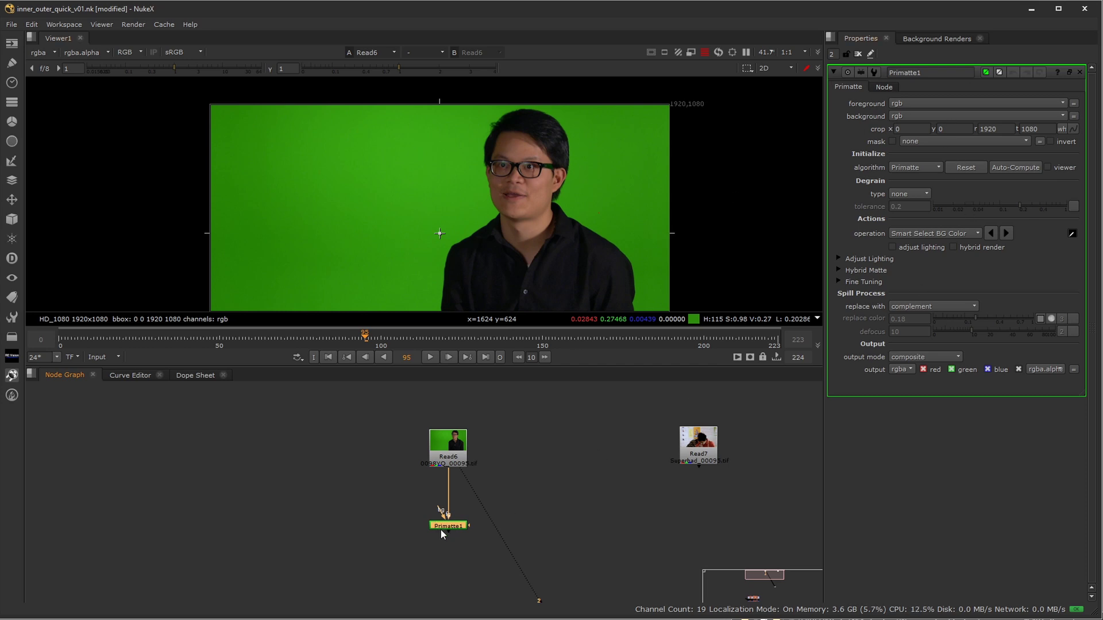
pyautogui.press('1')
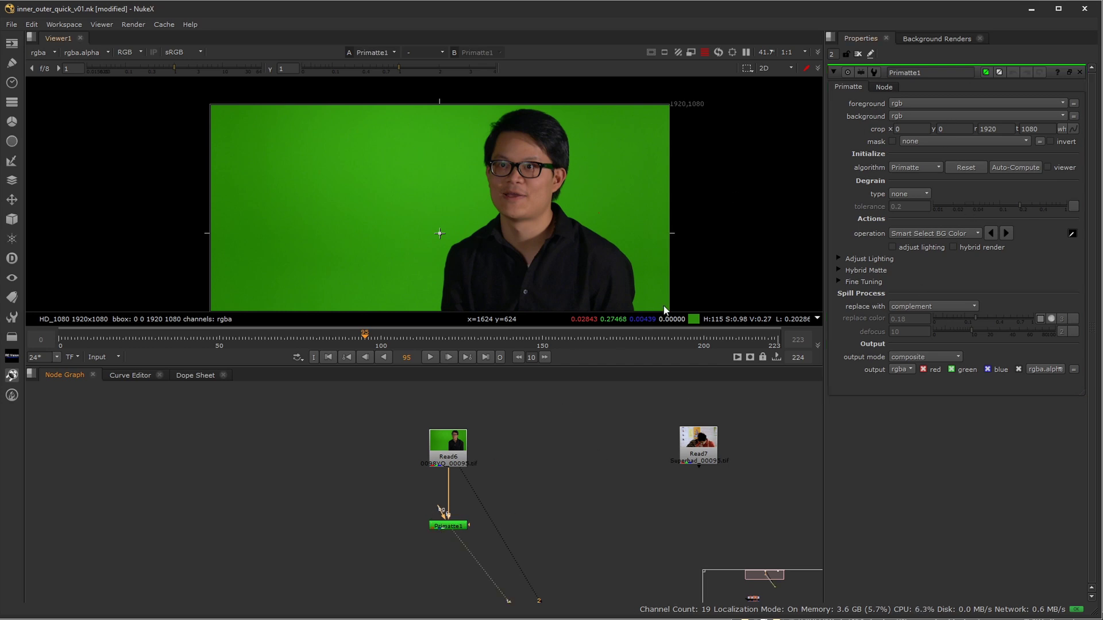
# Sample the green beside the man's head with Smart Select BG Color and check the alpha at viewer gamma 4.
pyautogui.click(1072, 233)
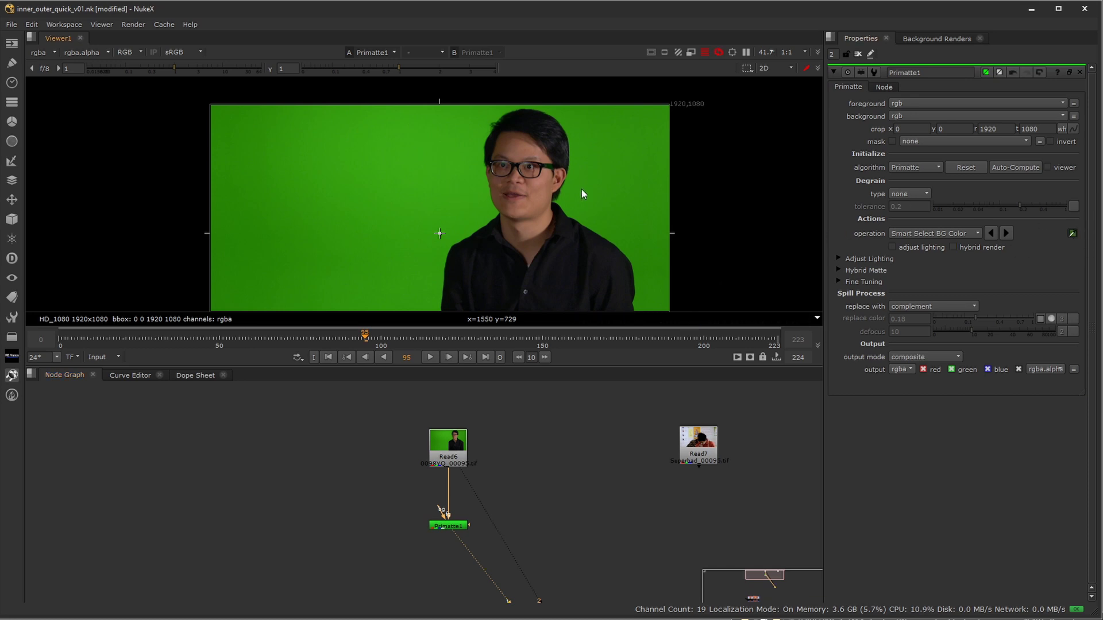
pyautogui.keyDown('ctrl'); pyautogui.click(581, 188); pyautogui.keyUp('ctrl')
pyautogui.press('a')
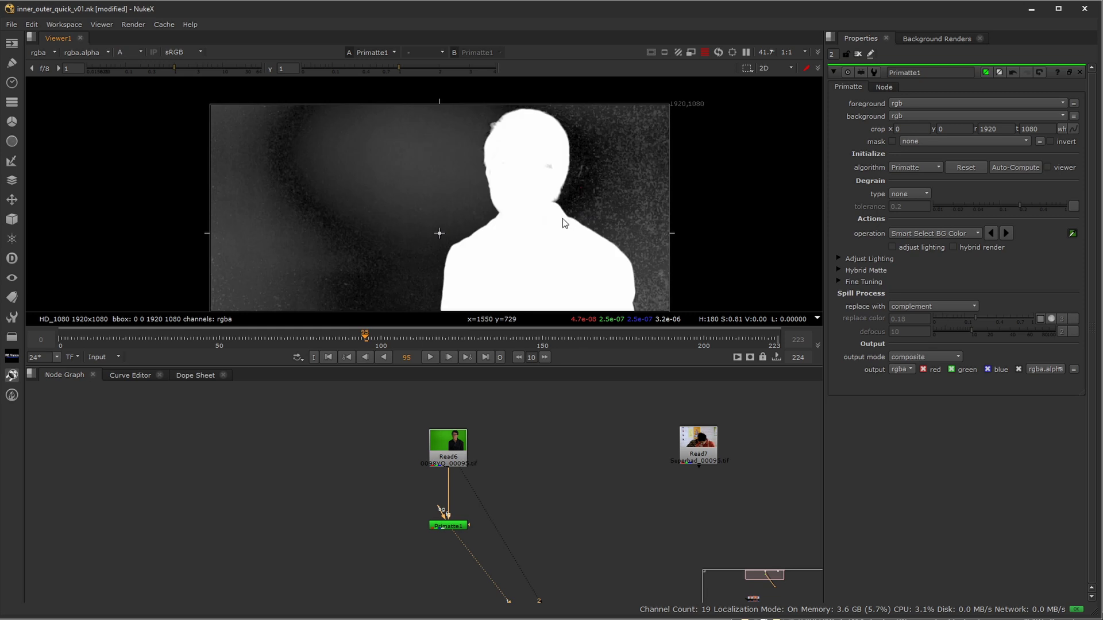
pyautogui.moveTo(461, 224); pyautogui.dragTo(453, 195, button='middle')
pyautogui.moveTo(396, 69); pyautogui.dragTo(495, 69)
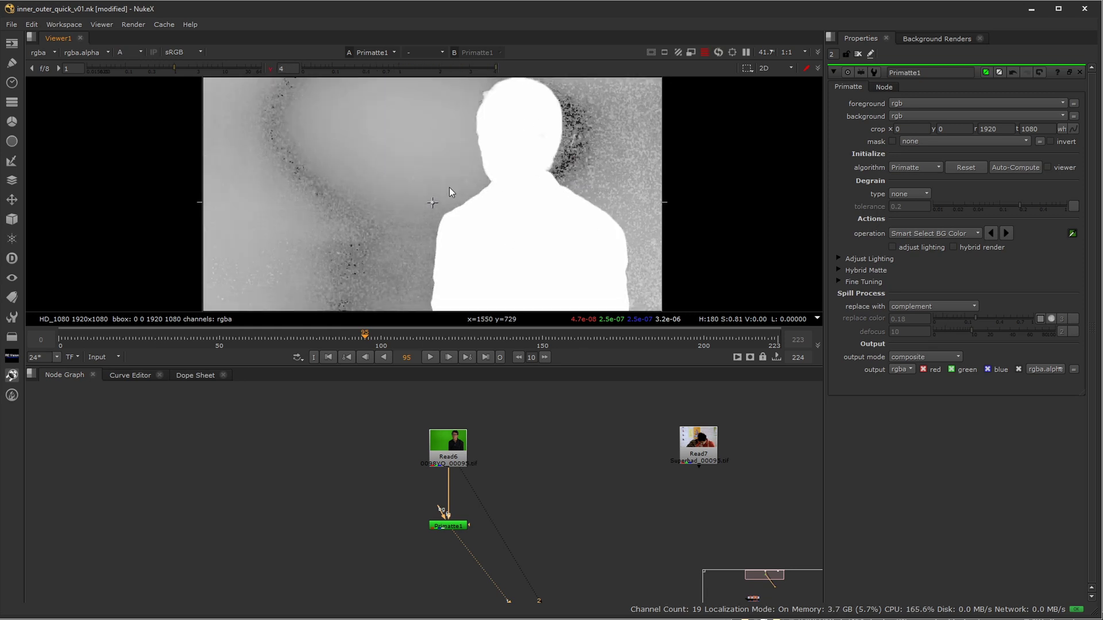
# Set Primatte's operation to Clean BG Noise and sample regions across the backdrop on both sides of the man.
pyautogui.click(915, 234)
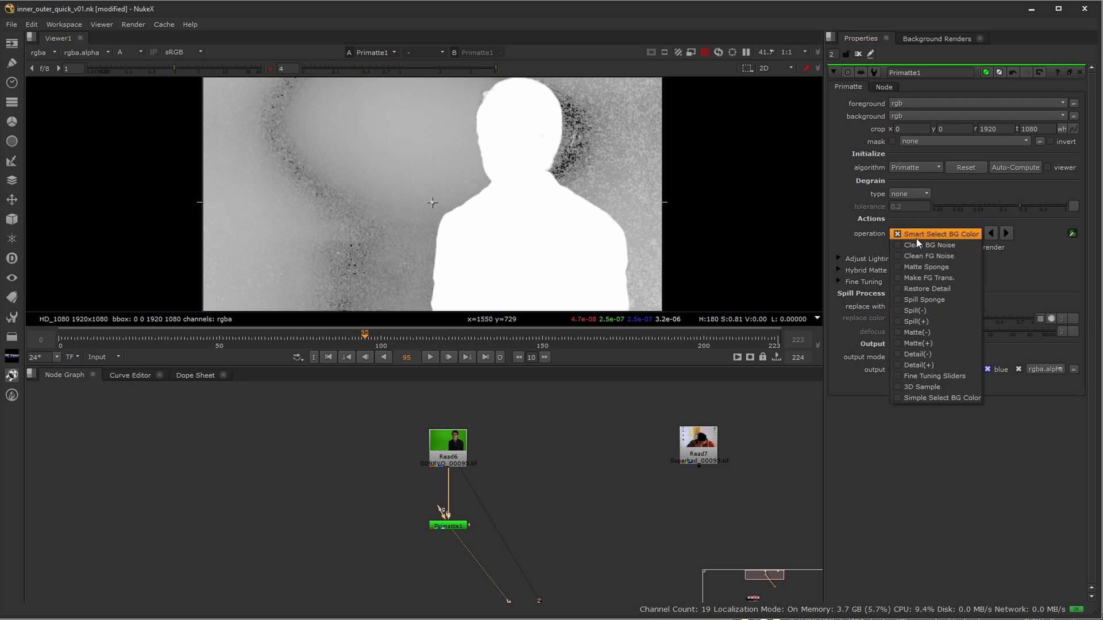
pyautogui.click(953, 246)
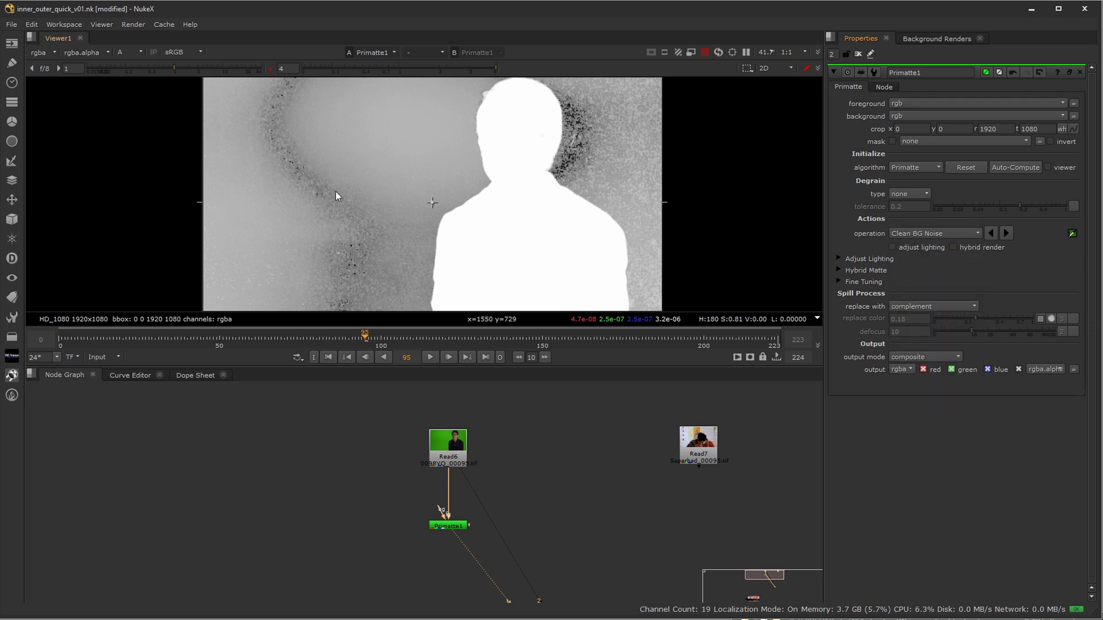
pyautogui.keyDown('ctrl'); pyautogui.keyDown('shift'); pyautogui.moveTo(256, 108); pyautogui.dragTo(374, 245); pyautogui.keyUp('shift'); pyautogui.keyUp('ctrl')
pyautogui.keyDown('ctrl'); pyautogui.keyDown('shift'); pyautogui.moveTo(627, 115); pyautogui.dragTo(670, 170); pyautogui.keyUp('shift'); pyautogui.keyUp('ctrl')
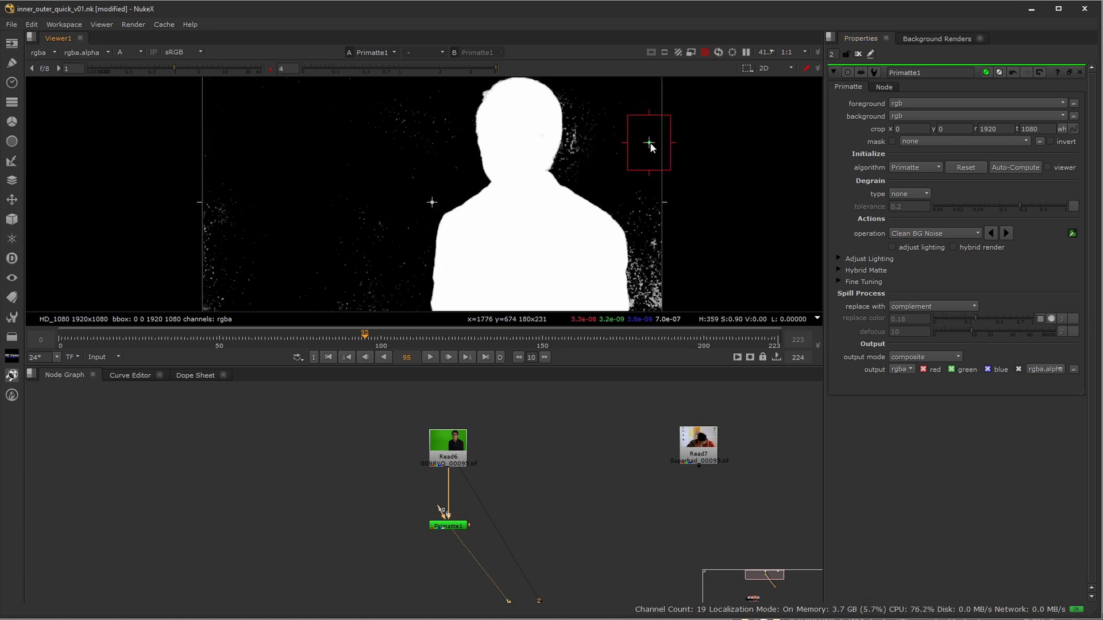
pyautogui.moveTo(347, 218); pyautogui.dragTo(399, 190, button='middle')
pyautogui.moveTo(347, 138)
pyautogui.keyDown('ctrl'); pyautogui.keyDown('shift'); pyautogui.mouseDown()
pyautogui.moveTo(285, 185)
pyautogui.moveTo(211, 278)
pyautogui.mouseUp(); pyautogui.keyUp('shift'); pyautogui.keyUp('ctrl')
pyautogui.keyDown('ctrl'); pyautogui.keyDown('shift'); pyautogui.moveTo(388, 170); pyautogui.dragTo(441, 283); pyautogui.keyUp('shift'); pyautogui.keyUp('ctrl')
pyautogui.keyDown('ctrl'); pyautogui.keyDown('shift'); pyautogui.moveTo(322, 197); pyautogui.dragTo(382, 301); pyautogui.keyUp('shift'); pyautogui.keyUp('ctrl')
pyautogui.keyDown('ctrl'); pyautogui.keyDown('shift'); pyautogui.moveTo(426, 244); pyautogui.dragTo(389, 310); pyautogui.keyUp('shift'); pyautogui.keyUp('ctrl')
pyautogui.moveTo(433, 191); pyautogui.dragTo(410, 248, button='middle')
pyautogui.keyDown('ctrl'); pyautogui.keyDown('shift'); pyautogui.moveTo(489, 235); pyautogui.dragTo(331, 111); pyautogui.keyUp('shift'); pyautogui.keyUp('ctrl')
pyautogui.keyDown('ctrl'); pyautogui.keyDown('shift'); pyautogui.moveTo(318, 277); pyautogui.dragTo(443, 111); pyautogui.keyUp('shift'); pyautogui.keyUp('ctrl')
pyautogui.keyDown('ctrl'); pyautogui.keyDown('shift'); pyautogui.moveTo(598, 186); pyautogui.dragTo(698, 277); pyautogui.keyUp('shift'); pyautogui.keyUp('ctrl')
pyautogui.keyDown('ctrl'); pyautogui.keyDown('shift'); pyautogui.moveTo(629, 167); pyautogui.dragTo(595, 115); pyautogui.keyUp('shift'); pyautogui.keyUp('ctrl')
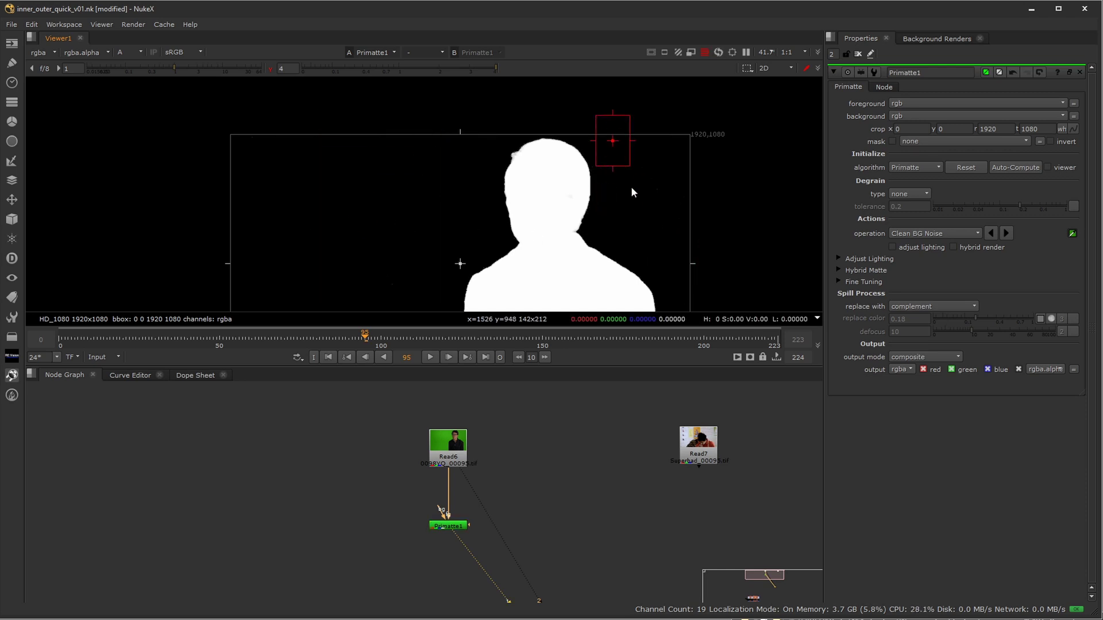
pyautogui.keyDown('ctrl'); pyautogui.keyDown('shift'); pyautogui.moveTo(629, 184); pyautogui.dragTo(614, 134); pyautogui.keyUp('shift'); pyautogui.keyUp('ctrl')
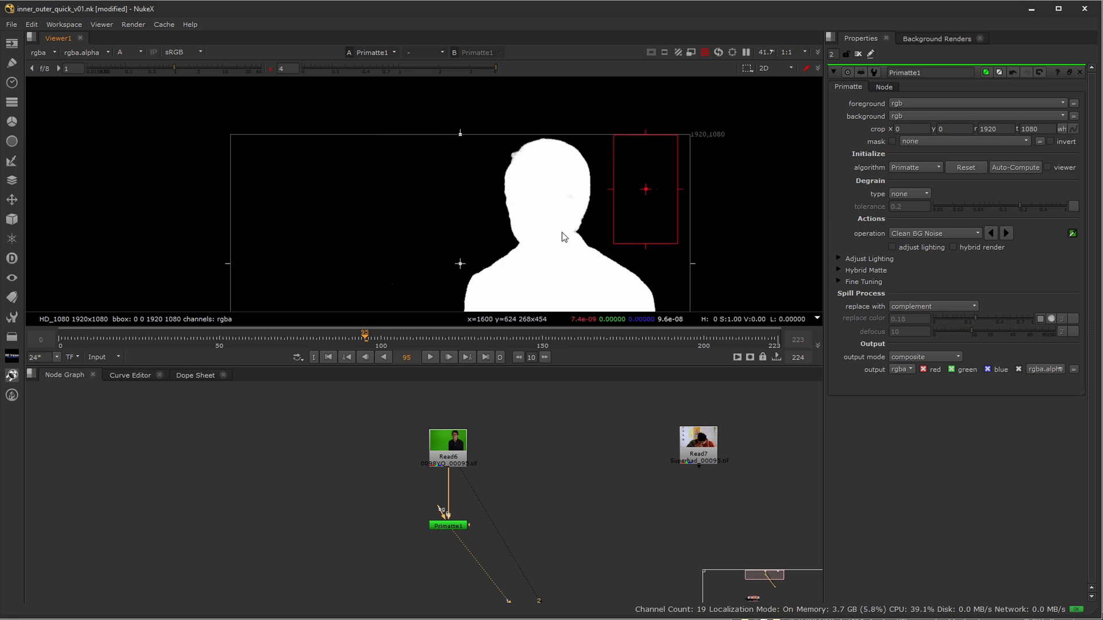
pyautogui.moveTo(552, 232); pyautogui.dragTo(521, 151, button='middle')
pyautogui.keyDown('ctrl'); pyautogui.keyDown('shift'); pyautogui.moveTo(648, 233); pyautogui.dragTo(666, 266); pyautogui.keyUp('shift'); pyautogui.keyUp('ctrl')
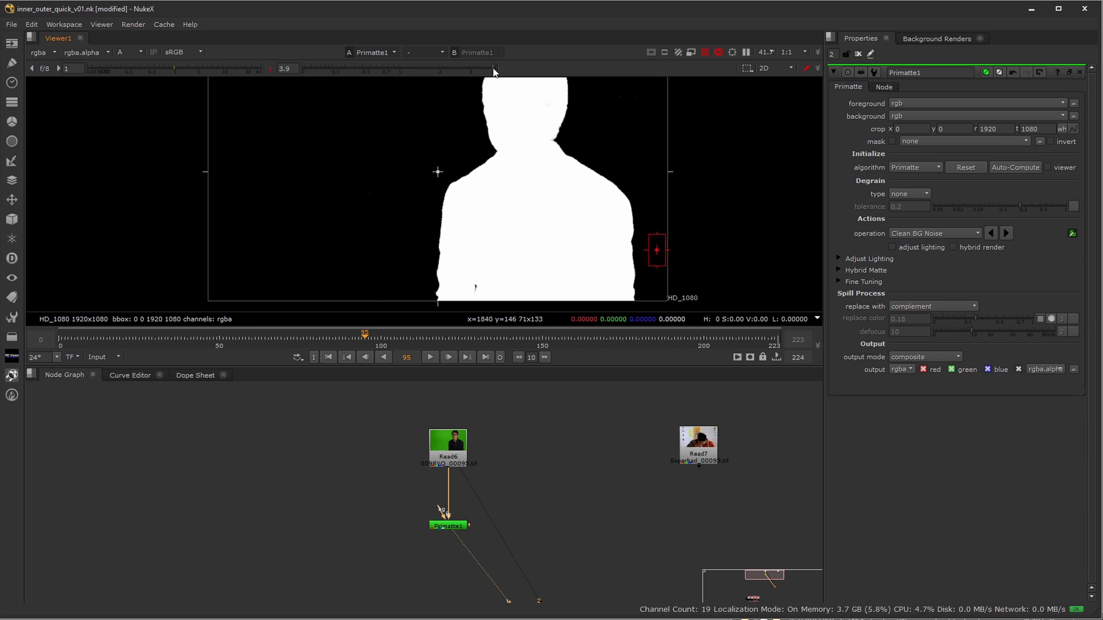
# Lower the viewer gamma to 0, set Primatte's operation to Clean FG Noise and sample the noisy areas of the face.
pyautogui.moveTo(493, 71); pyautogui.dragTo(285, 66)
pyautogui.moveTo(478, 144); pyautogui.dragTo(482, 226, button='middle')
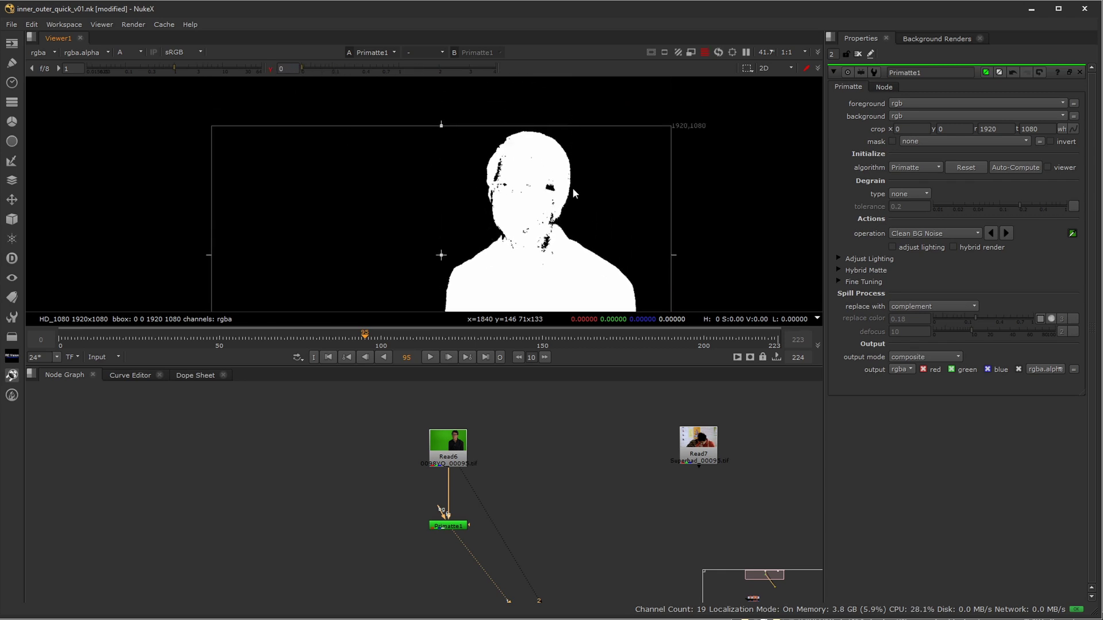
pyautogui.click(904, 232)
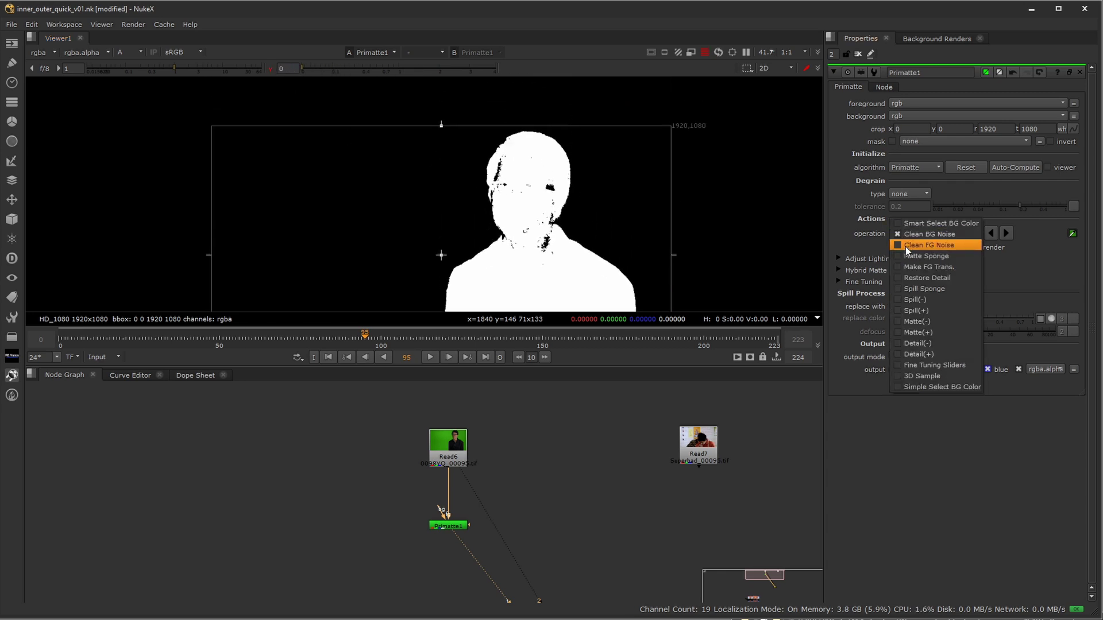
pyautogui.click(913, 244)
pyautogui.keyDown('ctrl'); pyautogui.keyDown('shift'); pyautogui.moveTo(553, 175); pyautogui.dragTo(513, 212); pyautogui.keyUp('shift'); pyautogui.keyUp('ctrl')
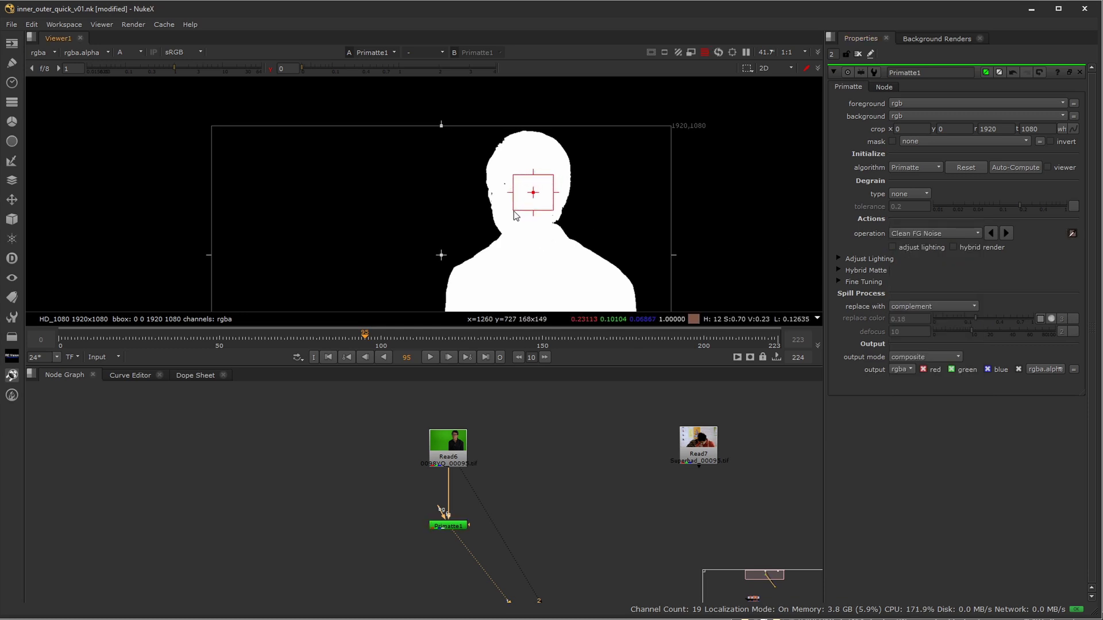
pyautogui.keyDown('ctrl'); pyautogui.keyDown('shift'); pyautogui.moveTo(505, 171); pyautogui.dragTo(496, 193); pyautogui.keyUp('shift'); pyautogui.keyUp('ctrl')
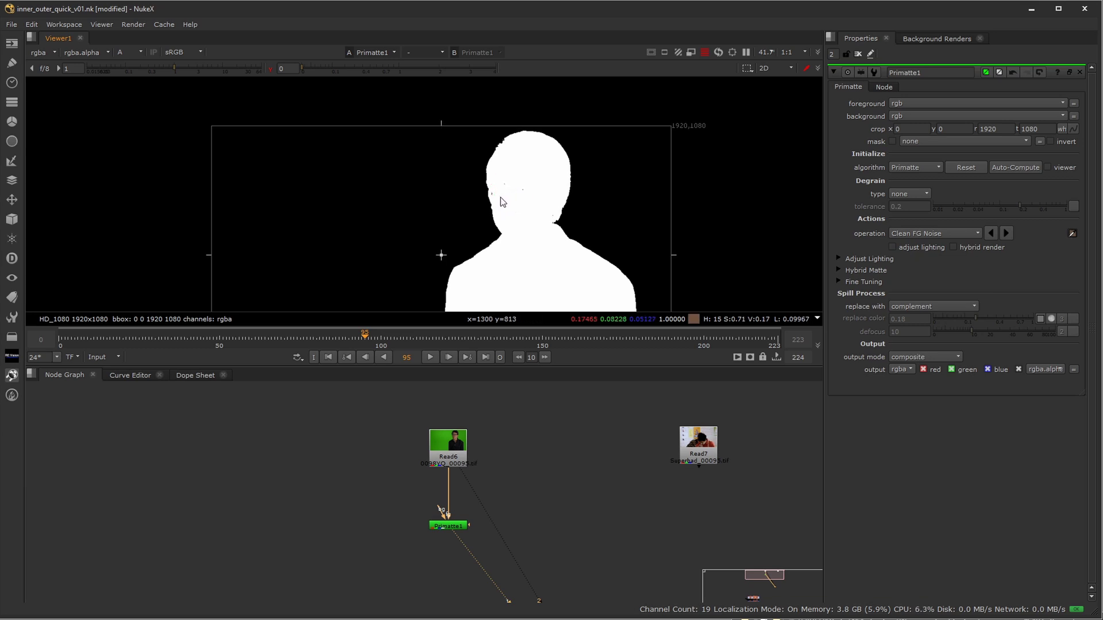
pyautogui.keyDown('ctrl'); pyautogui.keyDown('shift'); pyautogui.moveTo(499, 191); pyautogui.dragTo(556, 219); pyautogui.keyUp('shift'); pyautogui.keyUp('ctrl')
# At frame 138, compare Primatte's alpha around the man's glasses with the Read6 source image in colour.
pyautogui.moveTo(529, 253); pyautogui.dragTo(516, 151, button='middle')
pyautogui.click(467, 337)
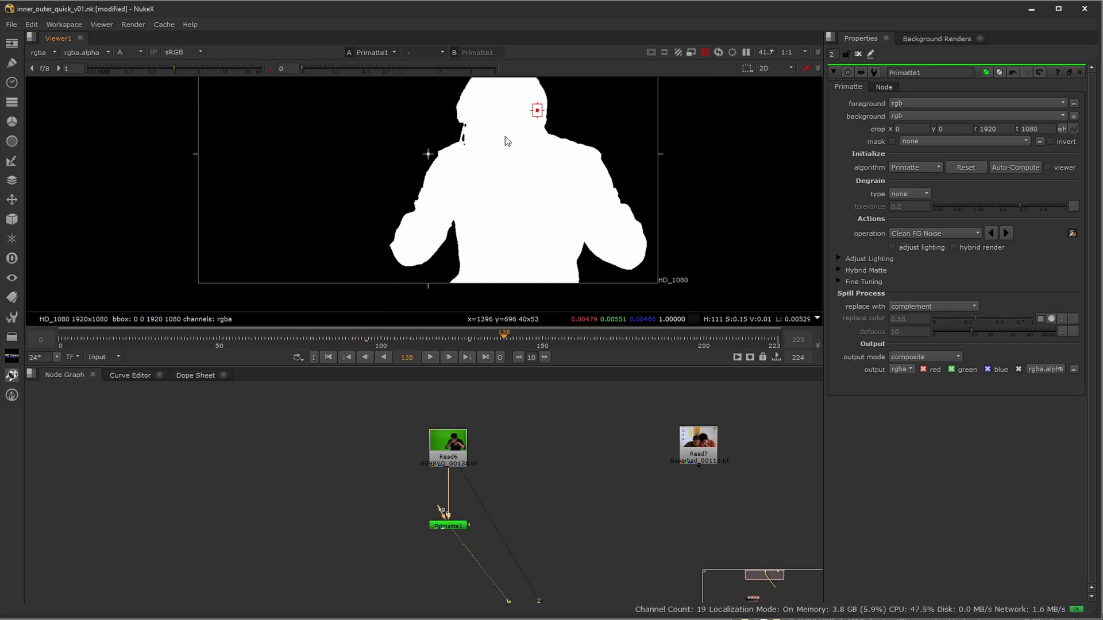
pyautogui.moveTo(505, 136); pyautogui.dragTo(532, 208, button='middle')
pyautogui.scroll(4, 499, 208)
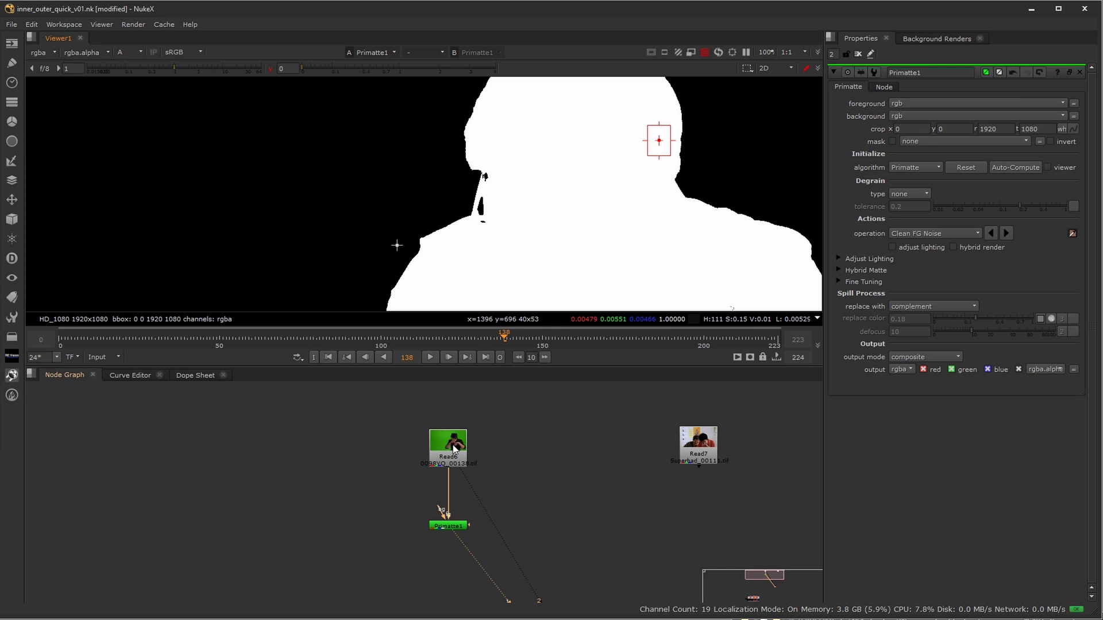
pyautogui.press('1')
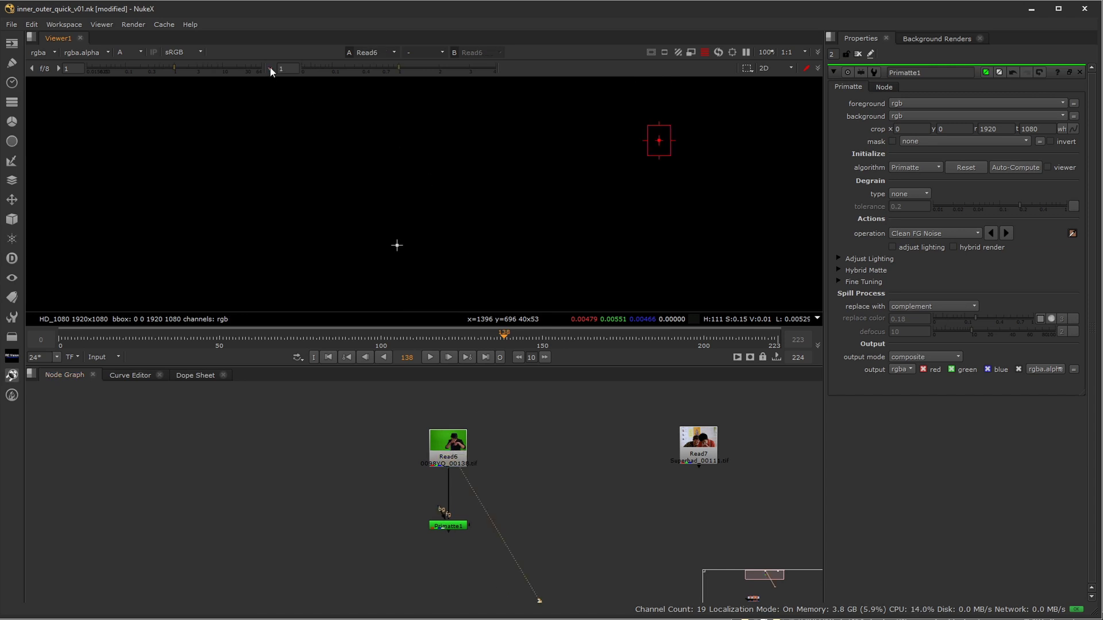
pyautogui.press('a')
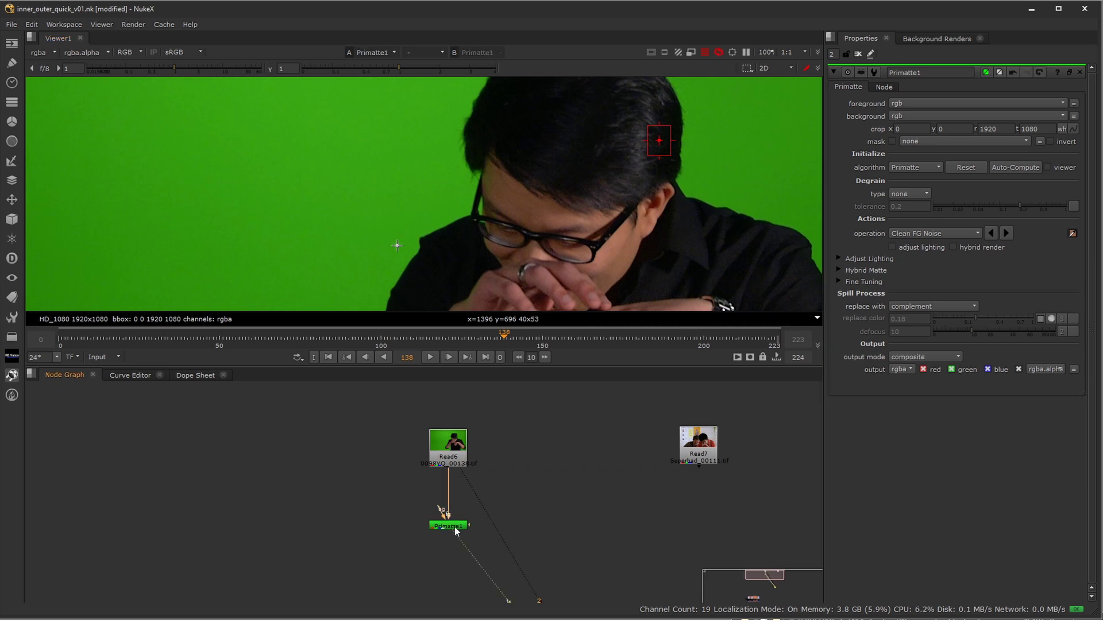
pyautogui.press('1')
pyautogui.press('a')
# Raise the viewer gamma to 4, set Primatte's operation to Clean BG Noise and sample the leftover specks on both sides of the man's body.
pyautogui.scroll(-5, 453, 243)
pyautogui.moveTo(552, 246); pyautogui.dragTo(545, 199, button='middle')
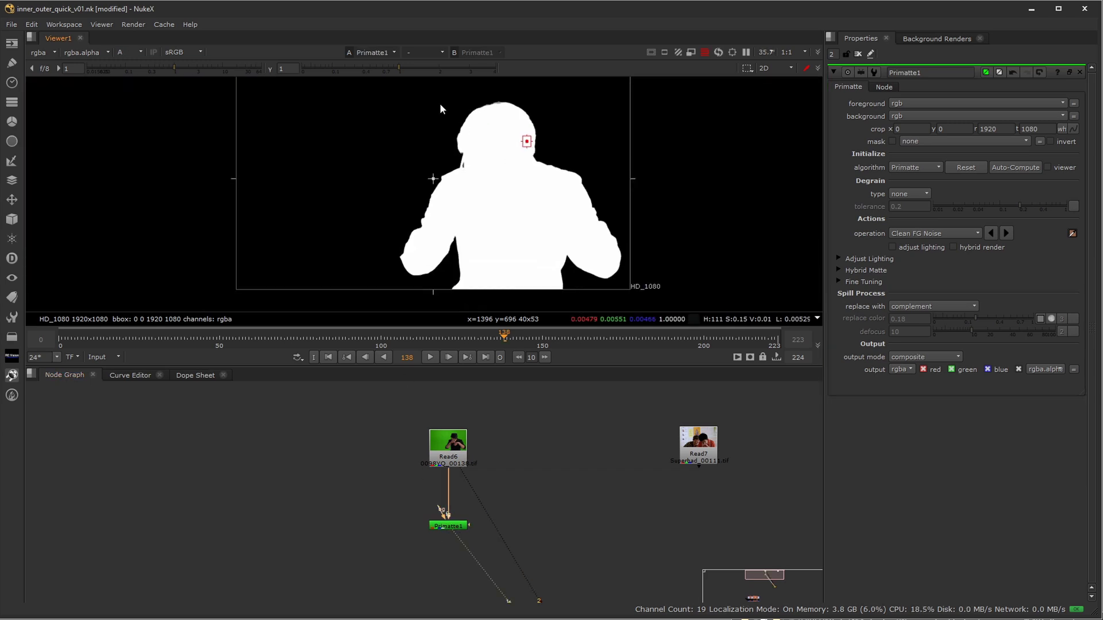
pyautogui.moveTo(397, 67); pyautogui.dragTo(529, 75)
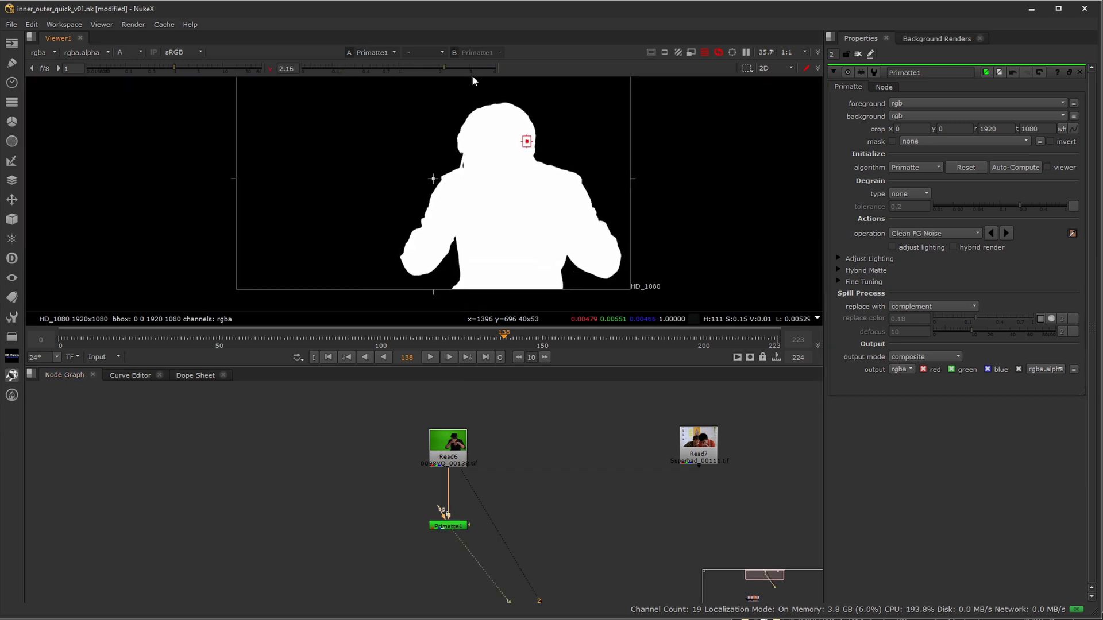
pyautogui.scroll(3, 384, 290)
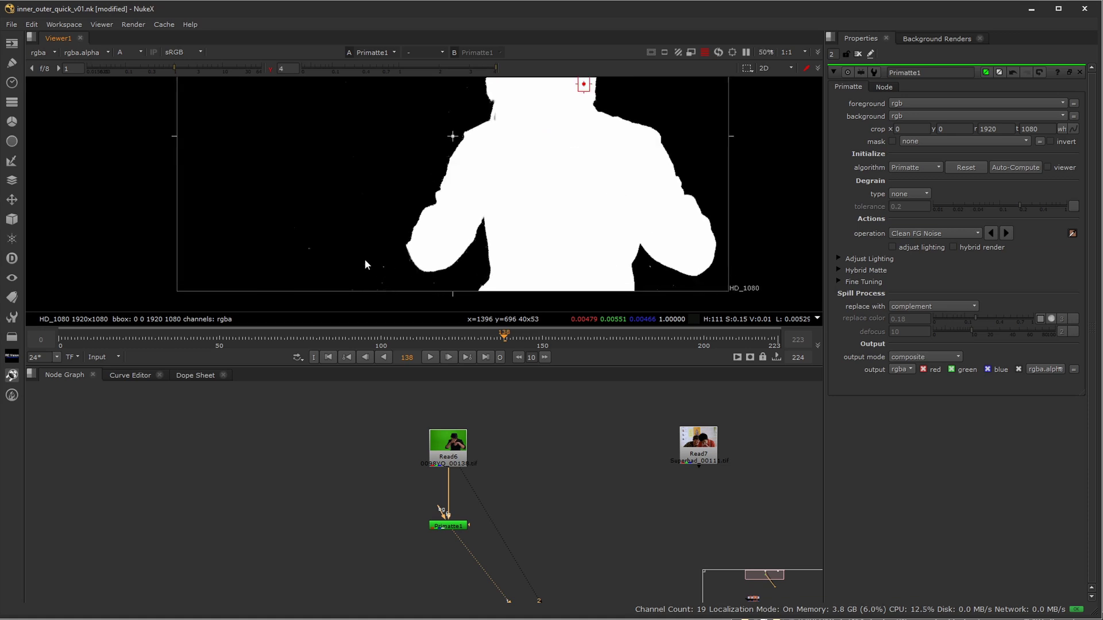
pyautogui.click(918, 233)
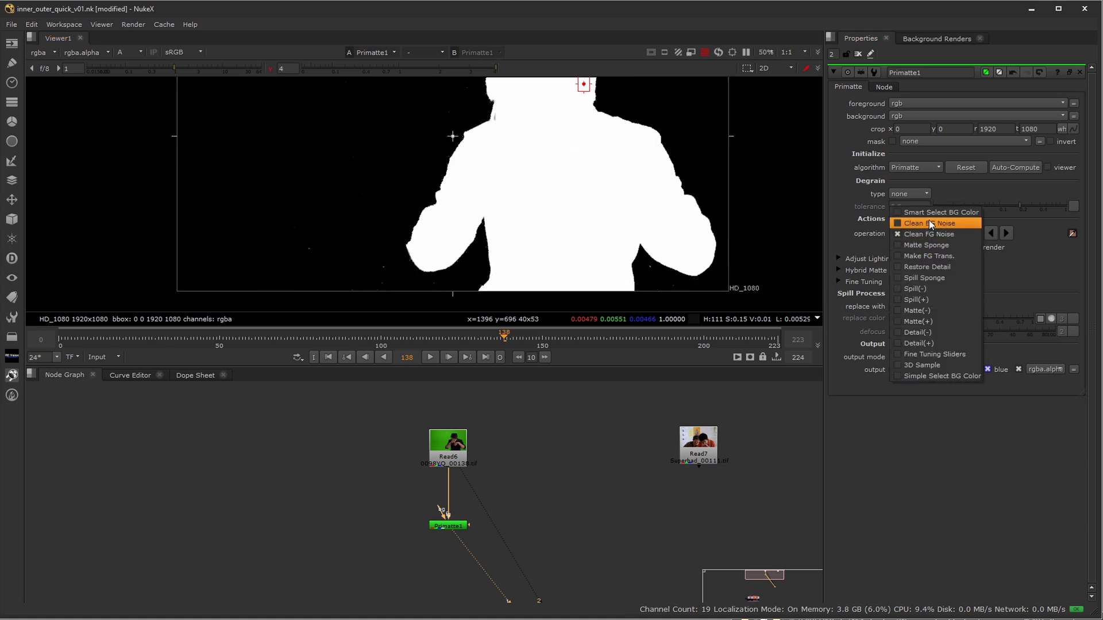
pyautogui.click(929, 219)
pyautogui.keyDown('ctrl'); pyautogui.keyDown('shift'); pyautogui.moveTo(277, 210); pyautogui.dragTo(413, 288); pyautogui.keyUp('shift'); pyautogui.keyUp('ctrl')
pyautogui.keyDown('ctrl'); pyautogui.keyDown('shift'); pyautogui.moveTo(647, 263); pyautogui.dragTo(654, 273); pyautogui.keyUp('shift'); pyautogui.keyUp('ctrl')
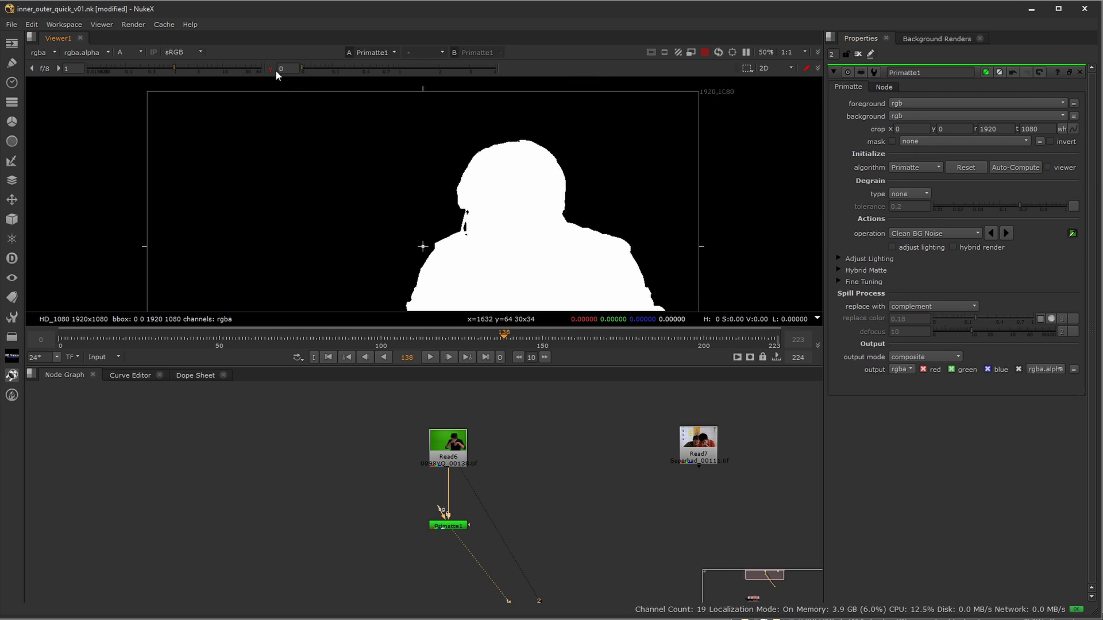
# Check Primatte's matte at frames 101 and 174, inspecting the latter at viewer gamma 4 and 0.
pyautogui.click(270, 68)
pyautogui.moveTo(557, 205); pyautogui.dragTo(540, 168, button='middle')
pyautogui.click(384, 337)
pyautogui.scroll(-3, 461, 215)
pyautogui.scroll(1, 503, 220)
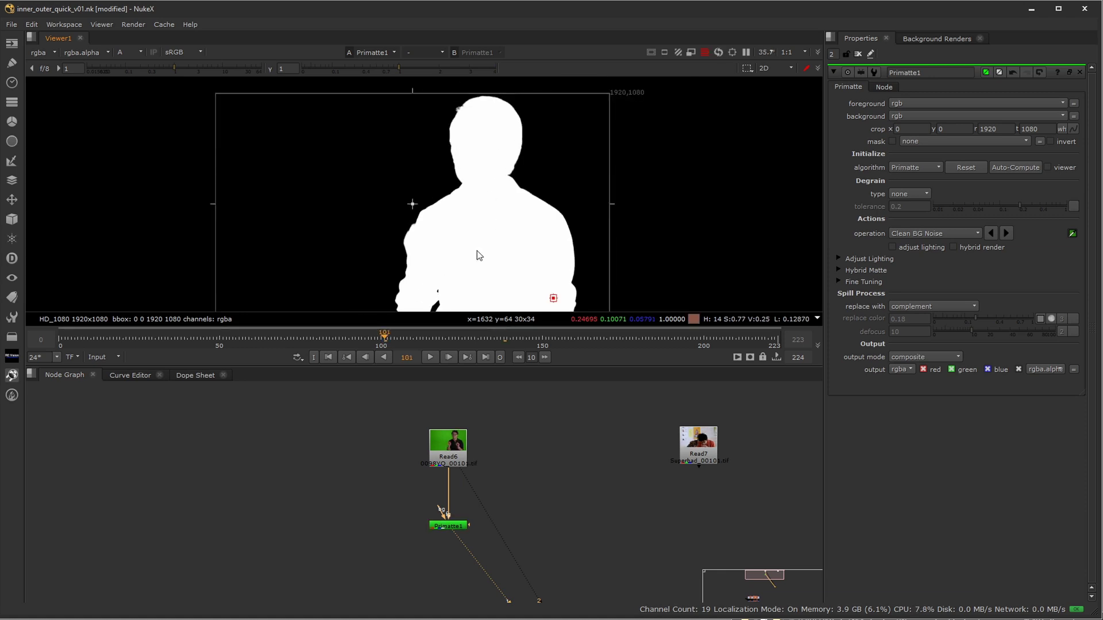
pyautogui.moveTo(340, 334); pyautogui.dragTo(620, 340)
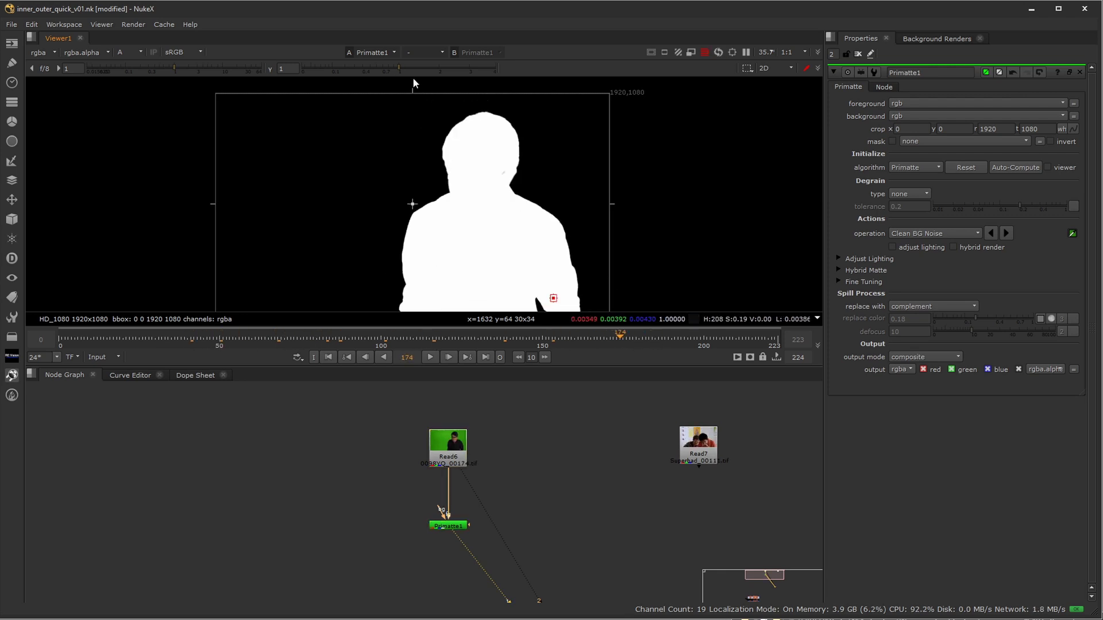
pyautogui.moveTo(398, 67); pyautogui.dragTo(552, 66)
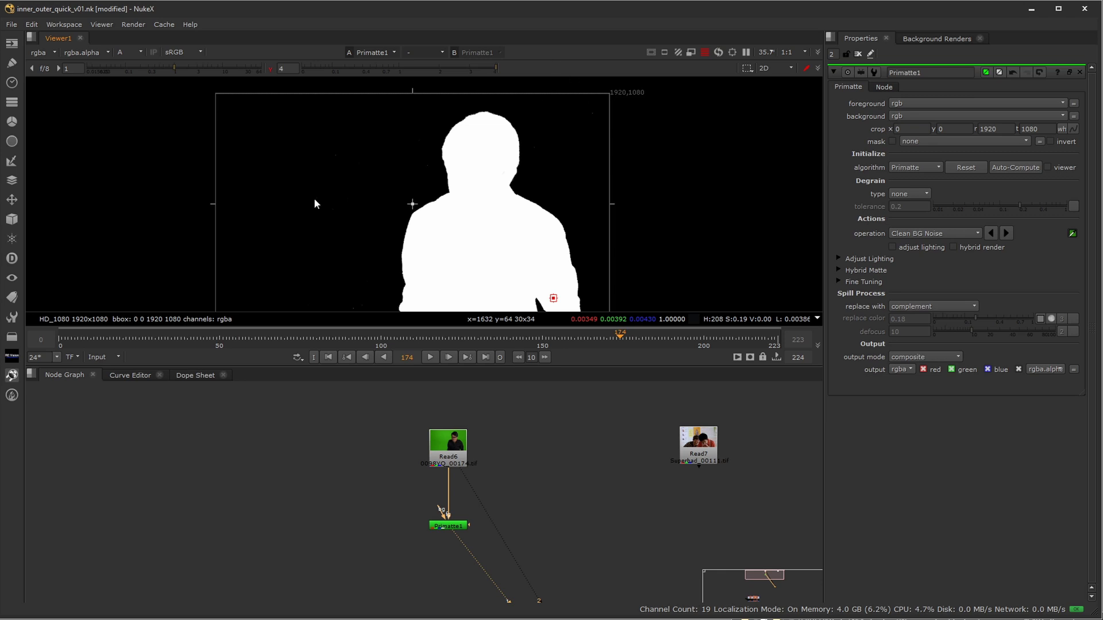
pyautogui.moveTo(405, 67); pyautogui.dragTo(193, 82)
pyautogui.scroll(3, 494, 194)
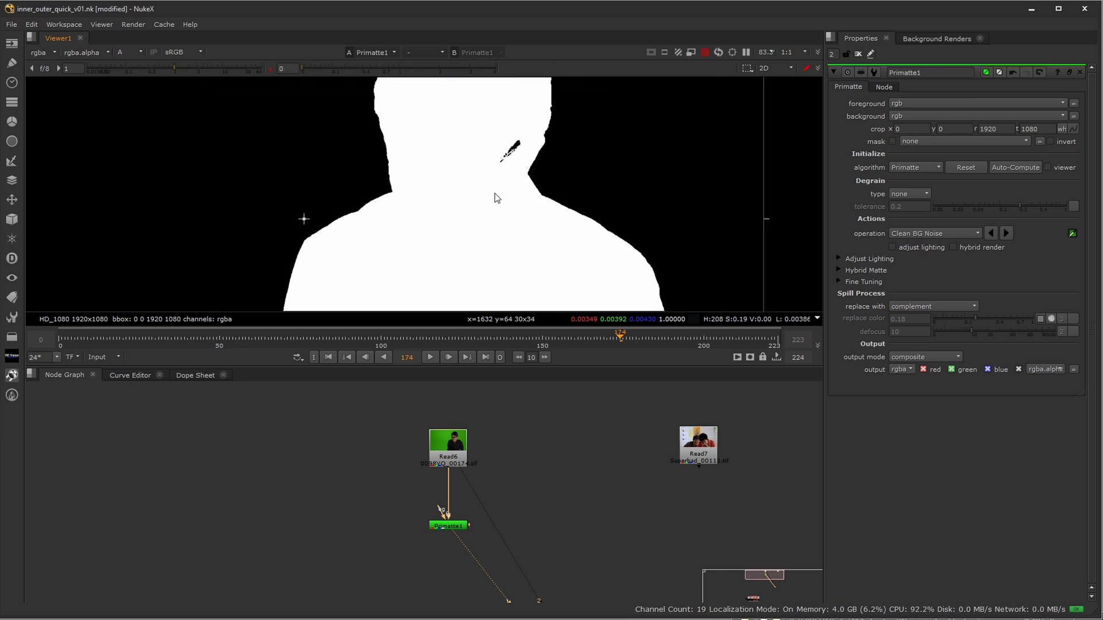
pyautogui.scroll(2, 488, 192)
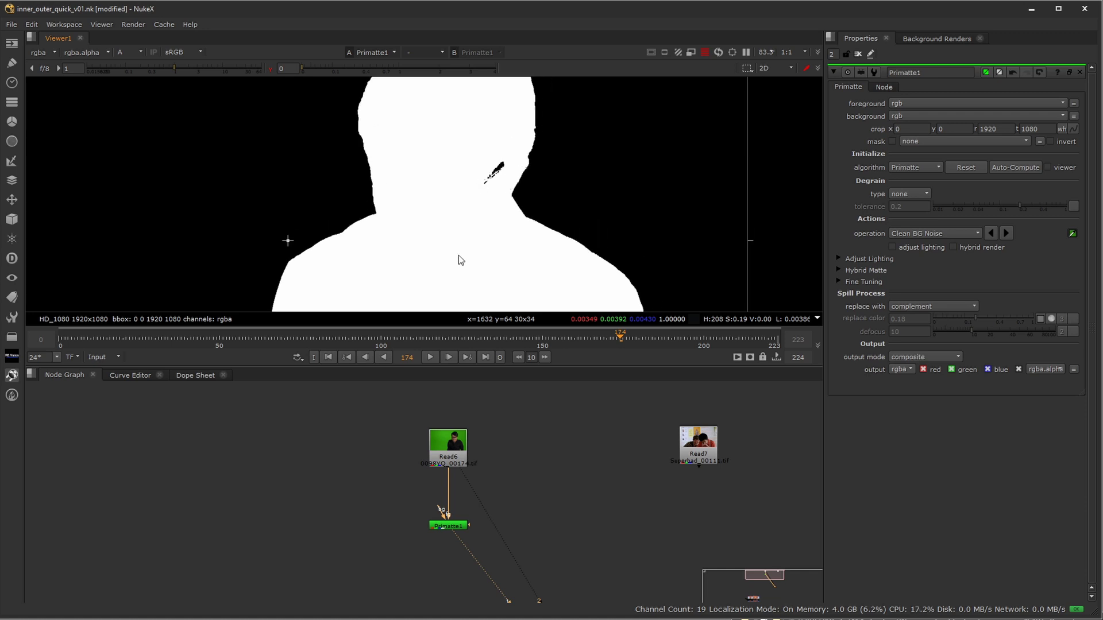
# Show Read6 in colour at the default viewer gamma and examine the green reflection on the arm of the glasses.
pyautogui.click(444, 446)
pyautogui.press('2')
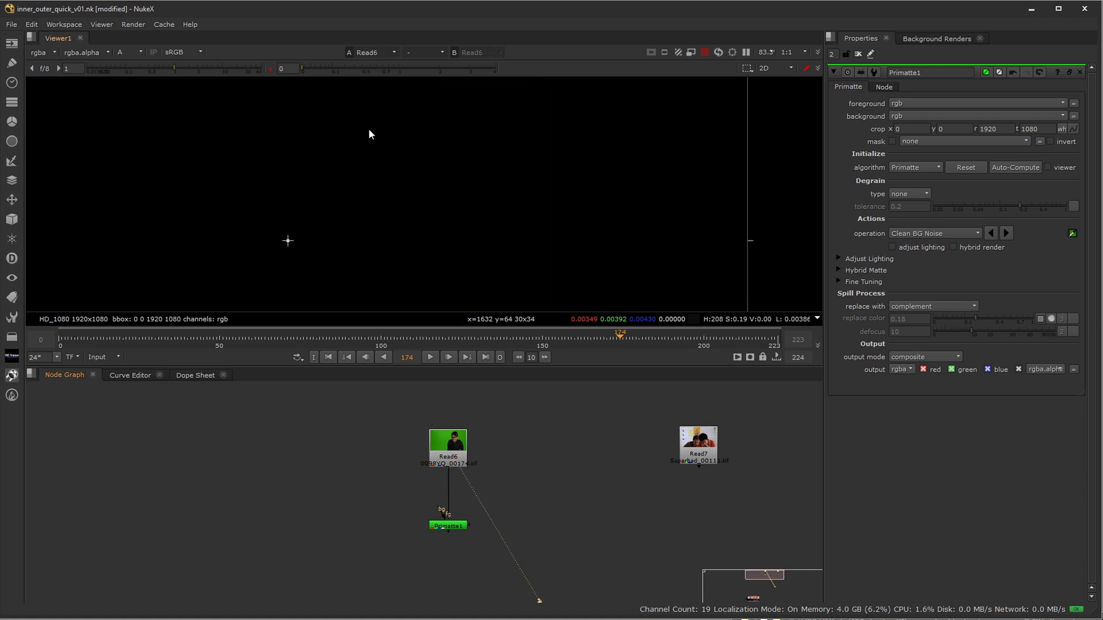
pyautogui.click(272, 68)
pyautogui.press('a')
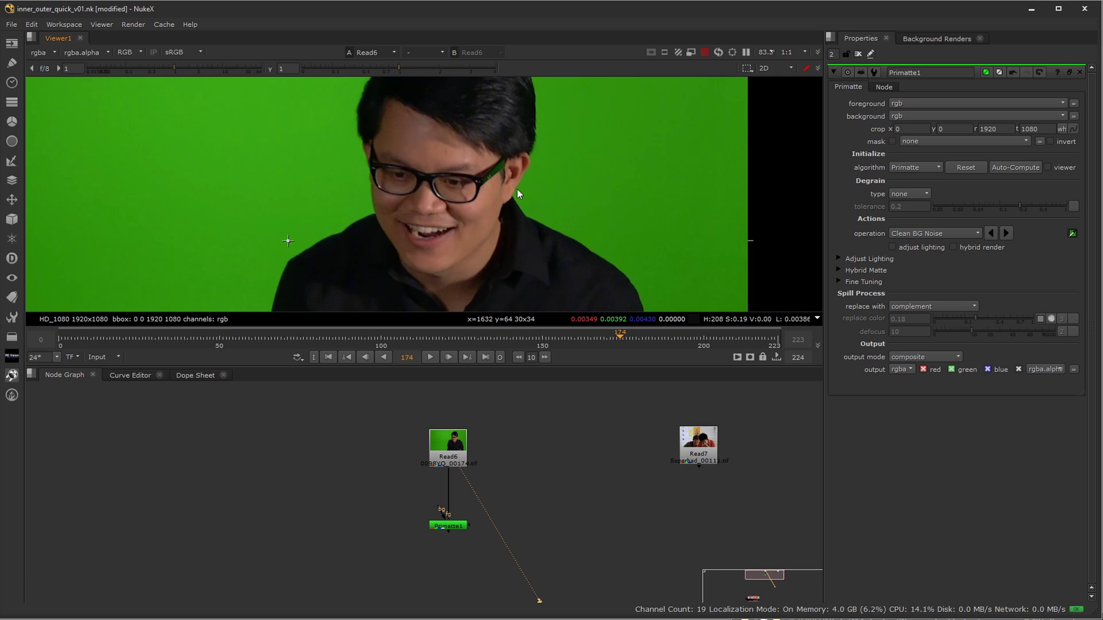
pyautogui.scroll(3, 468, 226)
pyautogui.scroll(3, 478, 164)
pyautogui.scroll(-6, 480, 184)
pyautogui.scroll(3, 467, 198)
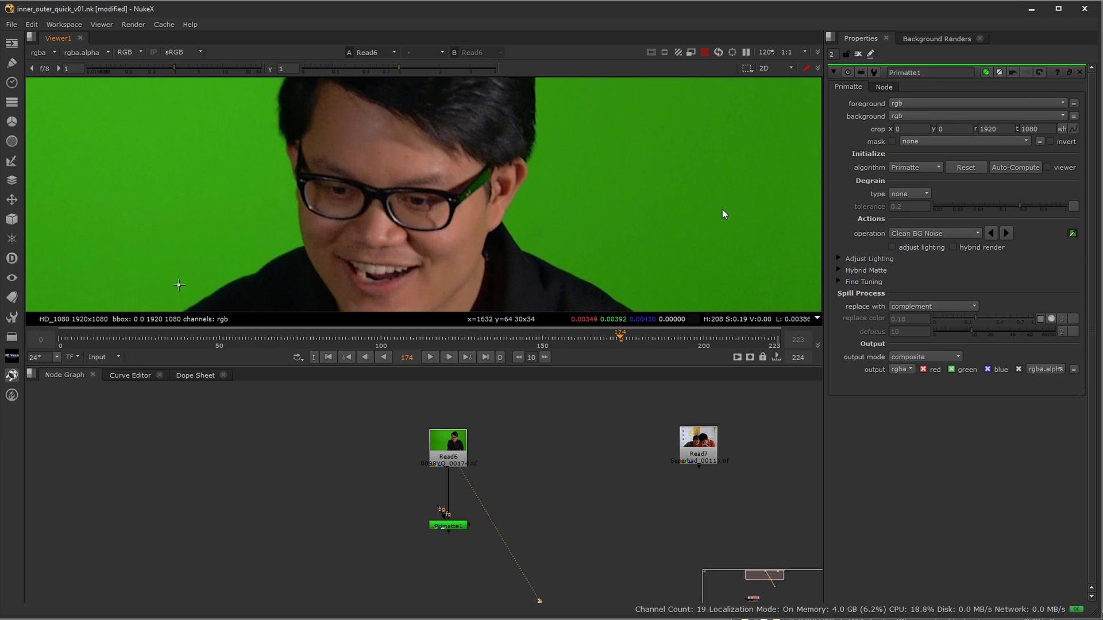
pyautogui.scroll(-2, 576, 229)
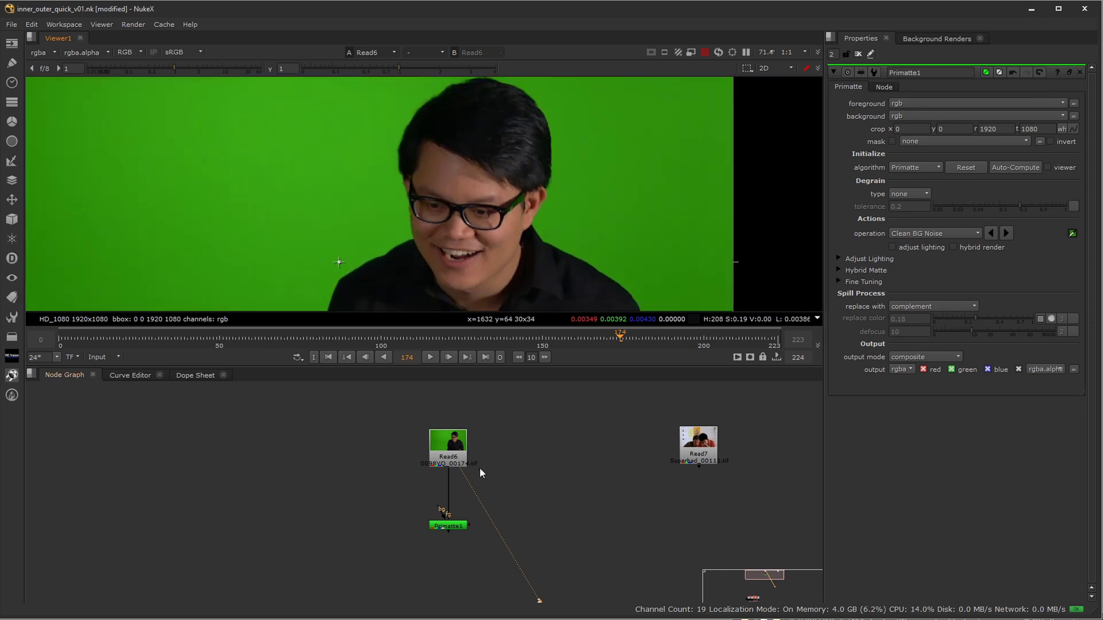
# With Primatte's alpha viewed at gamma 0, use Clean FG Noise to sample the hole beside the ear and the hair, then reset the gamma.
pyautogui.click(449, 525)
pyautogui.press('1')
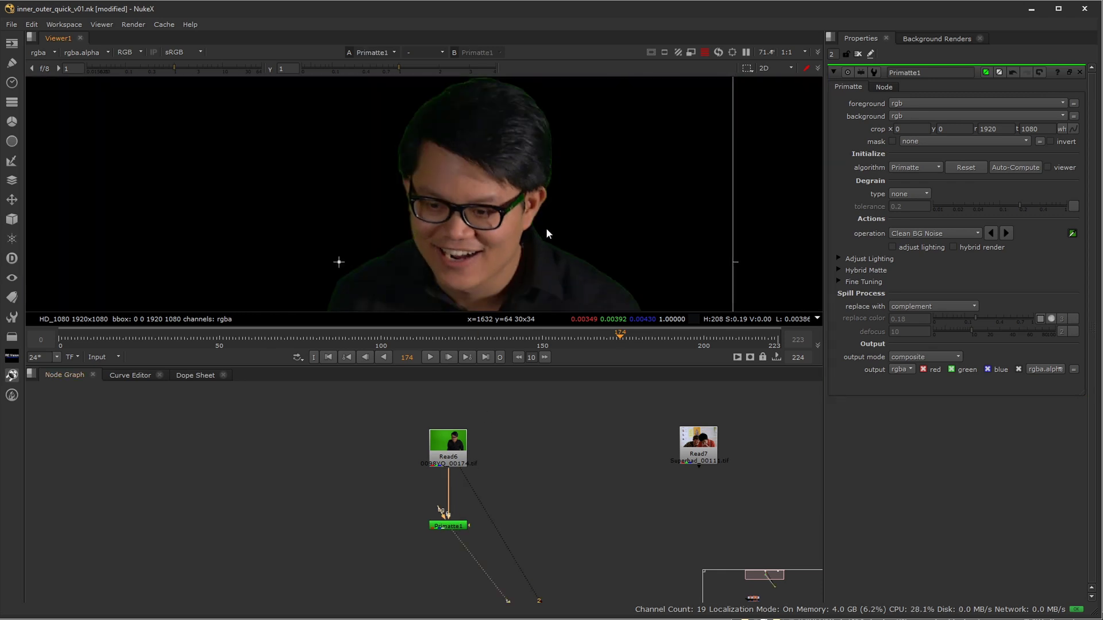
pyautogui.press('a')
pyautogui.moveTo(388, 70); pyautogui.dragTo(233, 58)
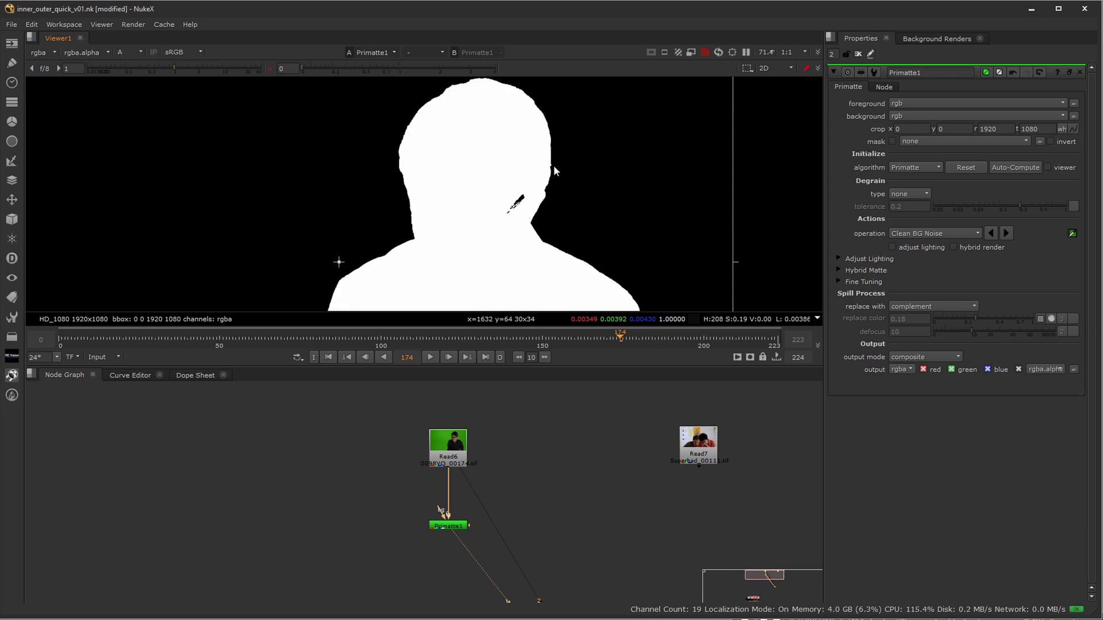
pyautogui.scroll(-1, 591, 177)
pyautogui.click(916, 234)
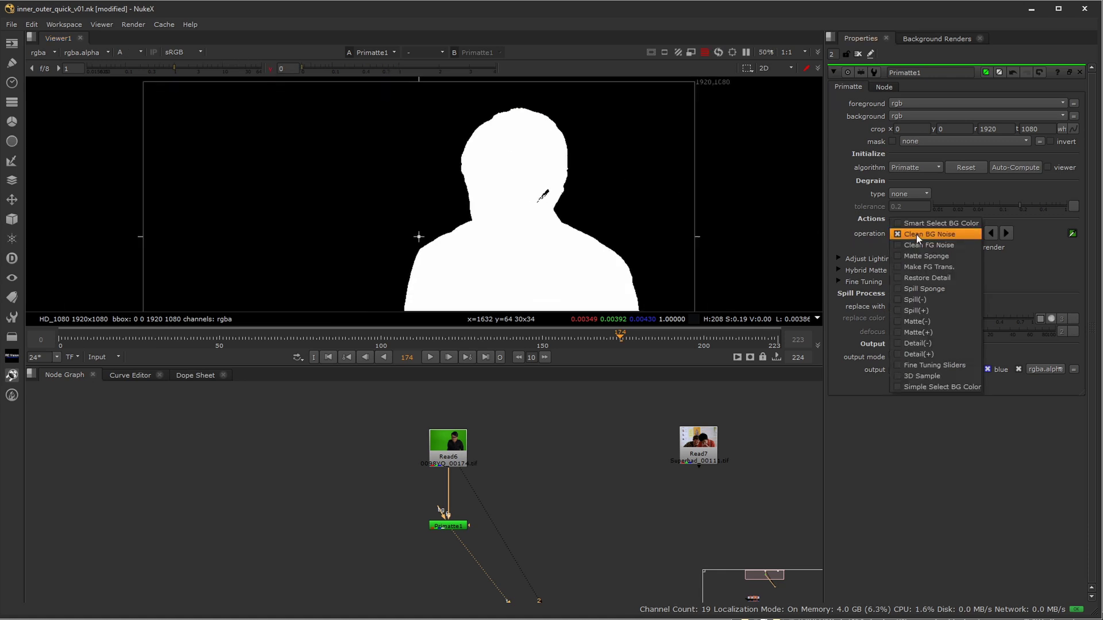
pyautogui.click(916, 246)
pyautogui.keyDown('ctrl'); pyautogui.keyDown('shift'); pyautogui.moveTo(530, 185); pyautogui.dragTo(551, 208); pyautogui.keyUp('shift'); pyautogui.keyUp('ctrl')
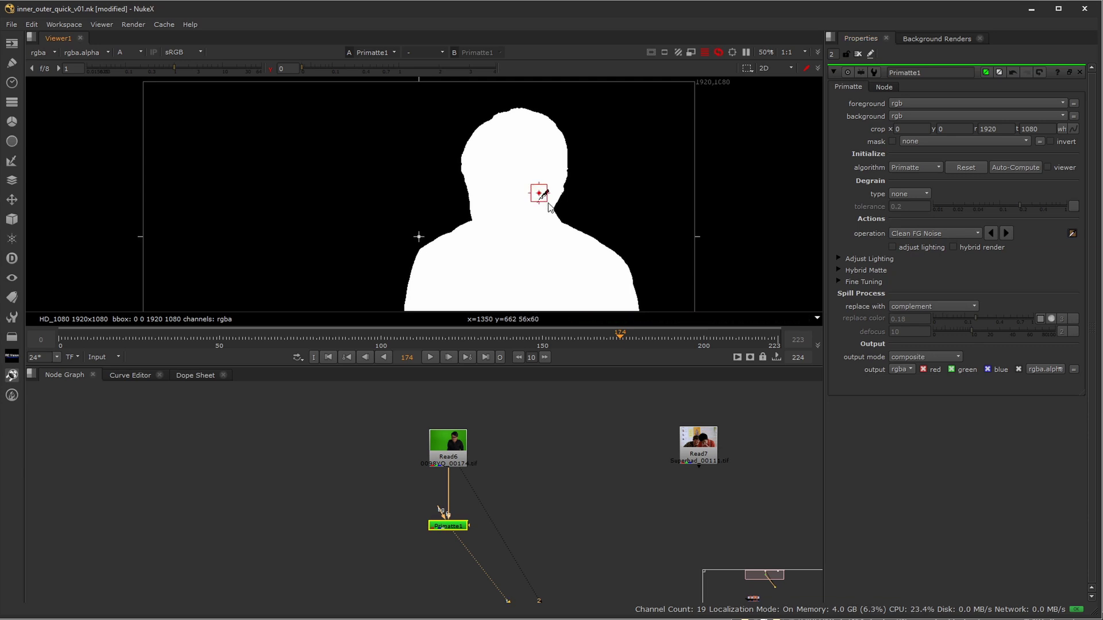
pyautogui.keyDown('ctrl'); pyautogui.click(515, 154); pyautogui.keyUp('ctrl')
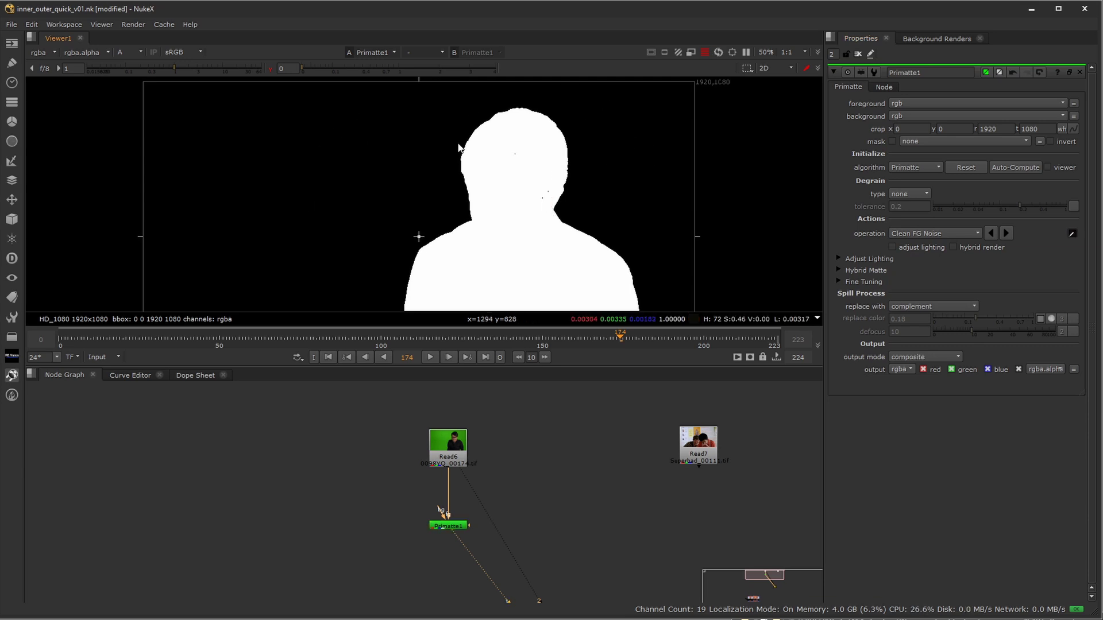
pyautogui.keyDown('ctrl'); pyautogui.keyDown('shift'); pyautogui.moveTo(531, 188); pyautogui.dragTo(551, 206); pyautogui.keyUp('shift'); pyautogui.keyUp('ctrl')
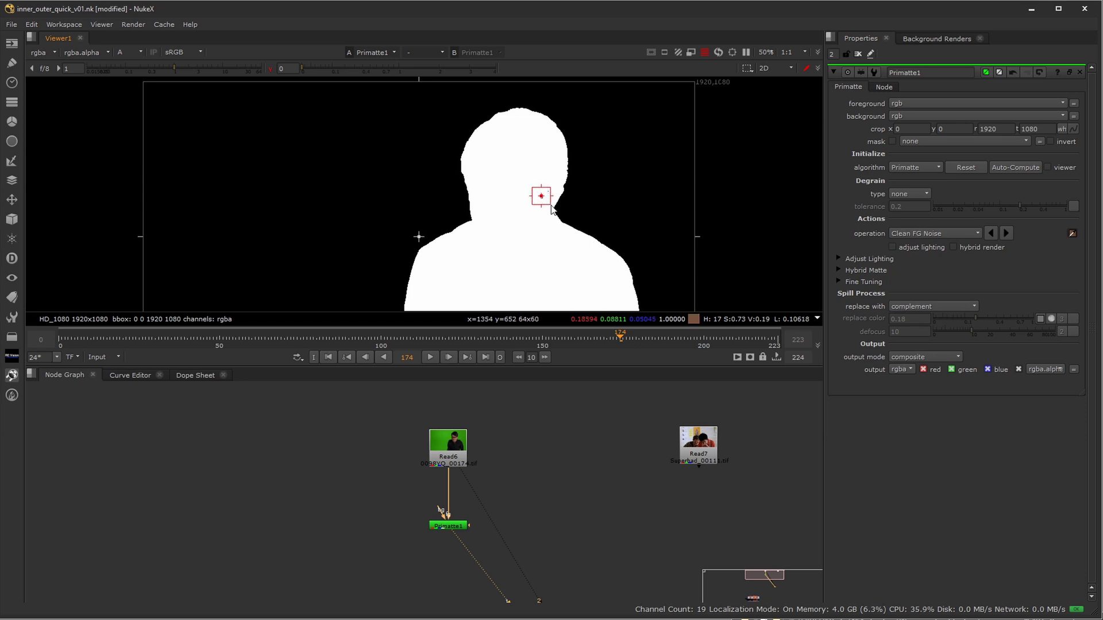
pyautogui.click(272, 70)
# Label the Primatte node "harsh" and move it slightly closer to Read6.
pyautogui.scroll(2, 430, 498)
pyautogui.click(457, 540)
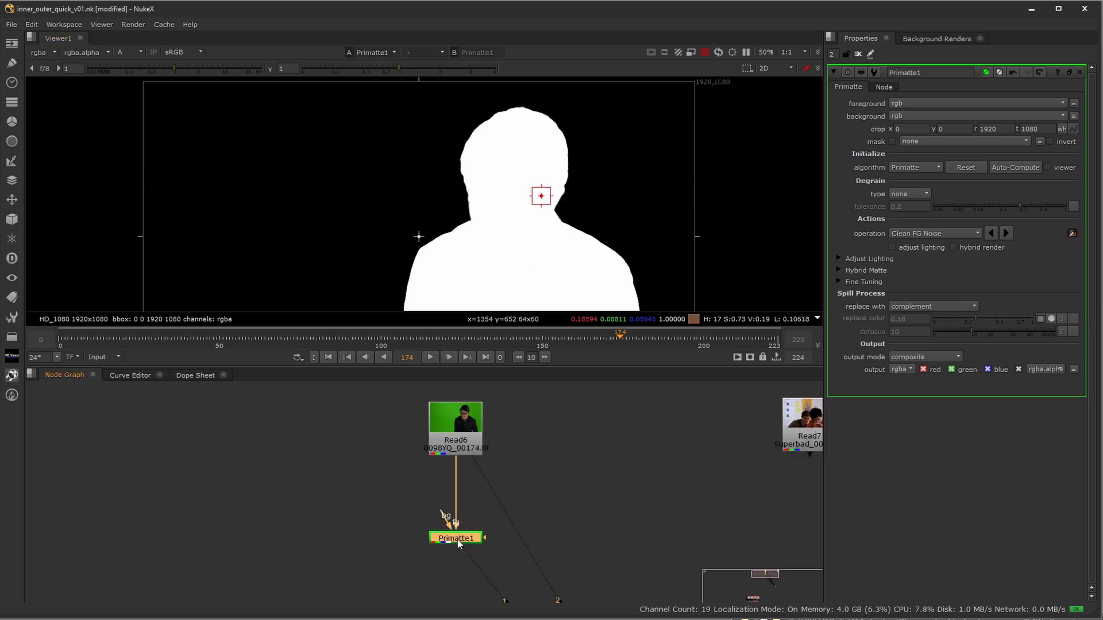
pyautogui.click(882, 88)
pyautogui.write('harsh')
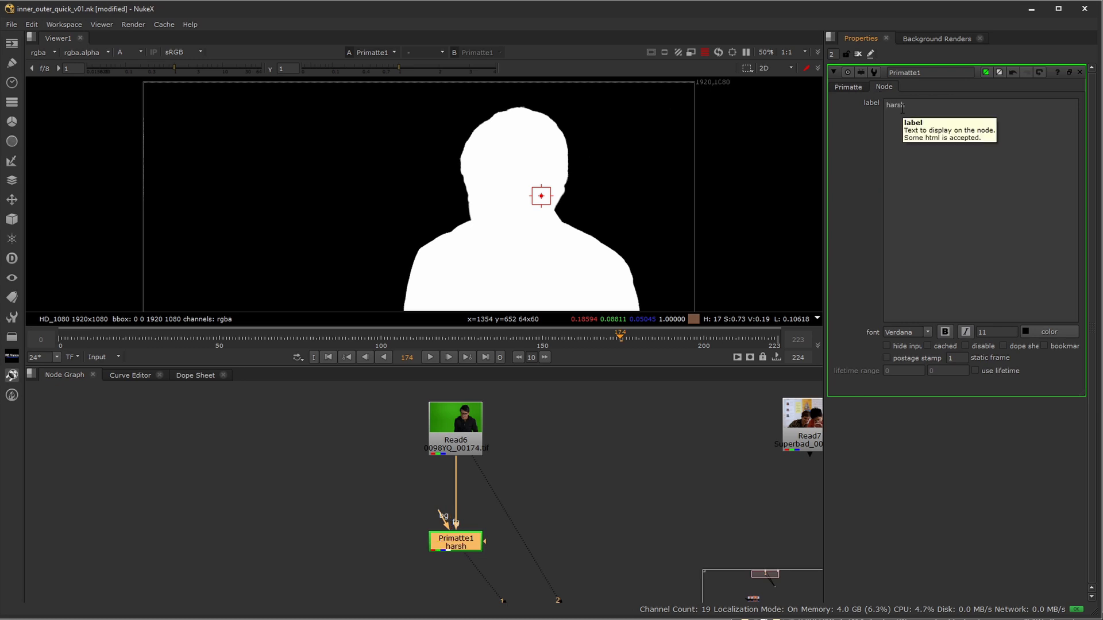
pyautogui.click(849, 87)
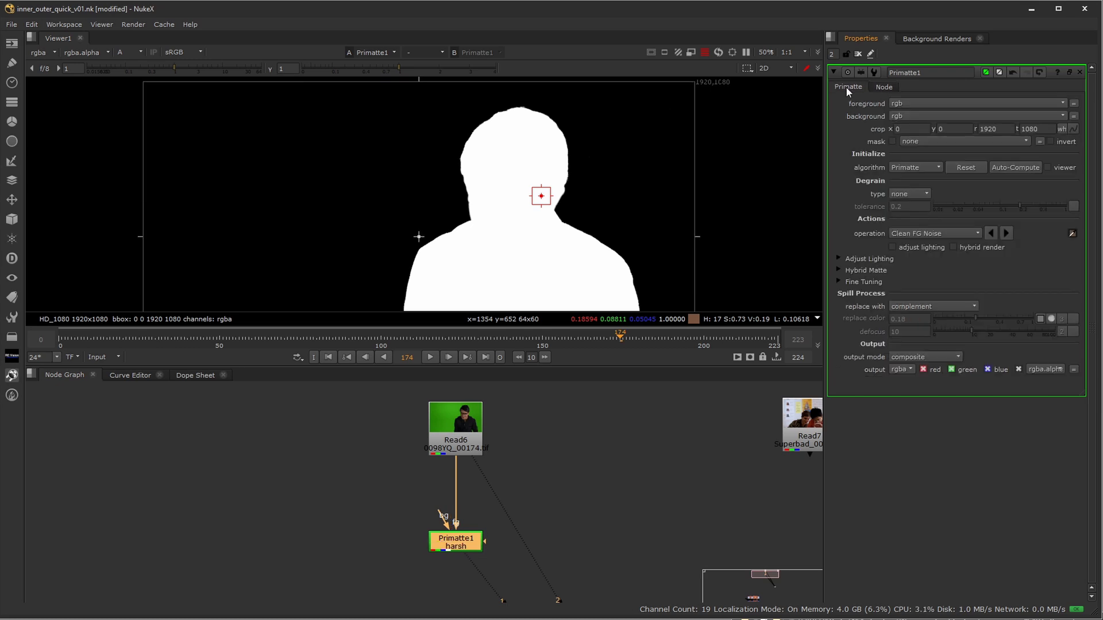
pyautogui.moveTo(484, 541); pyautogui.dragTo(440, 511, button='middle')
pyautogui.moveTo(416, 517); pyautogui.dragTo(416, 498)
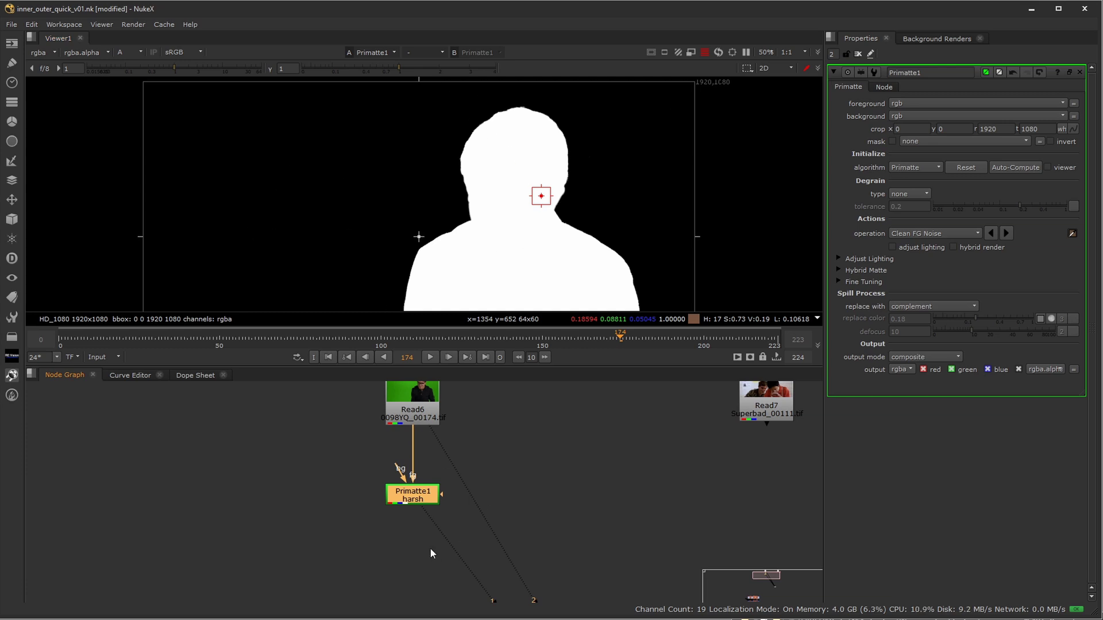
# Add a Keylight node with its Source connected to Read6, view it in colour and close Primatte's properties.
pyautogui.click(392, 451)
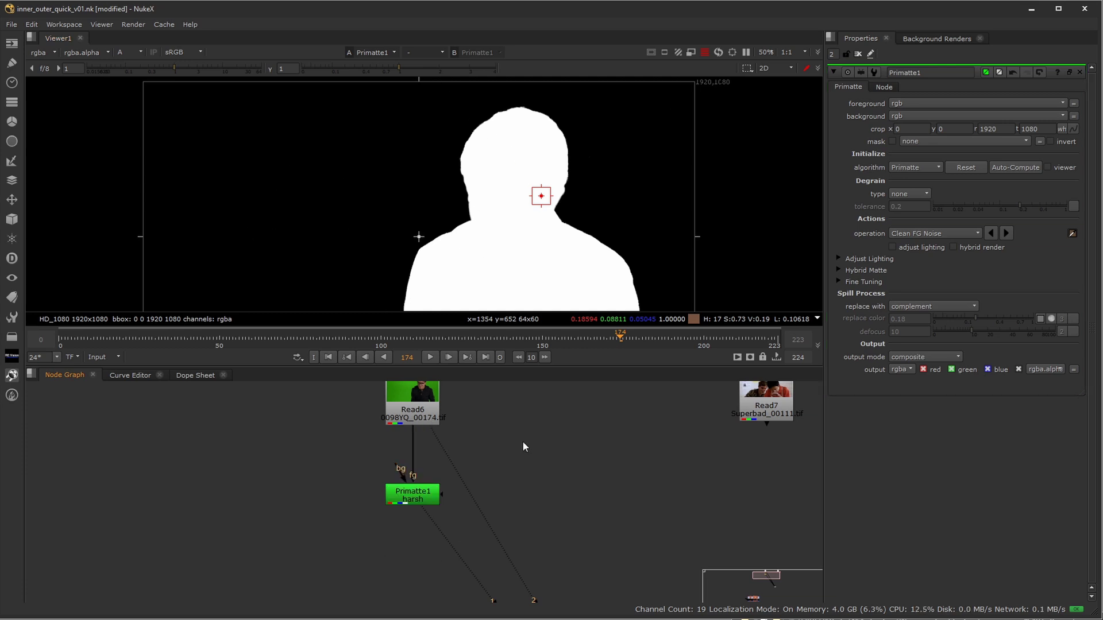
pyautogui.moveTo(600, 467); pyautogui.dragTo(539, 465, button='middle')
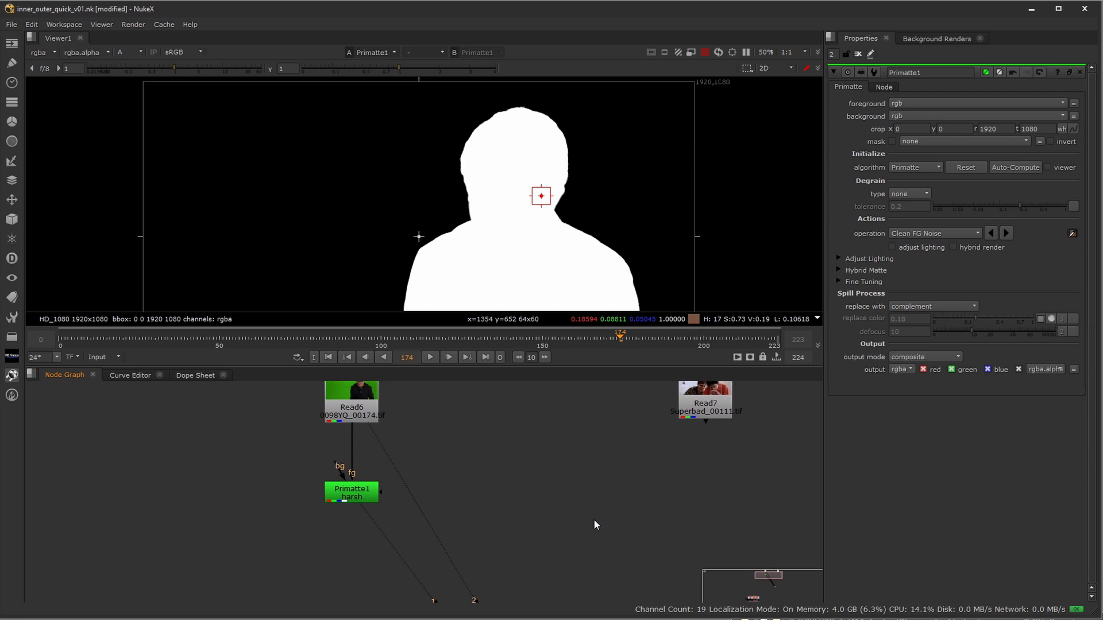
pyautogui.press('Tab')
pyautogui.write('keyl')
pyautogui.press('Return')
pyautogui.moveTo(623, 507); pyautogui.dragTo(370, 410)
pyautogui.press('1')
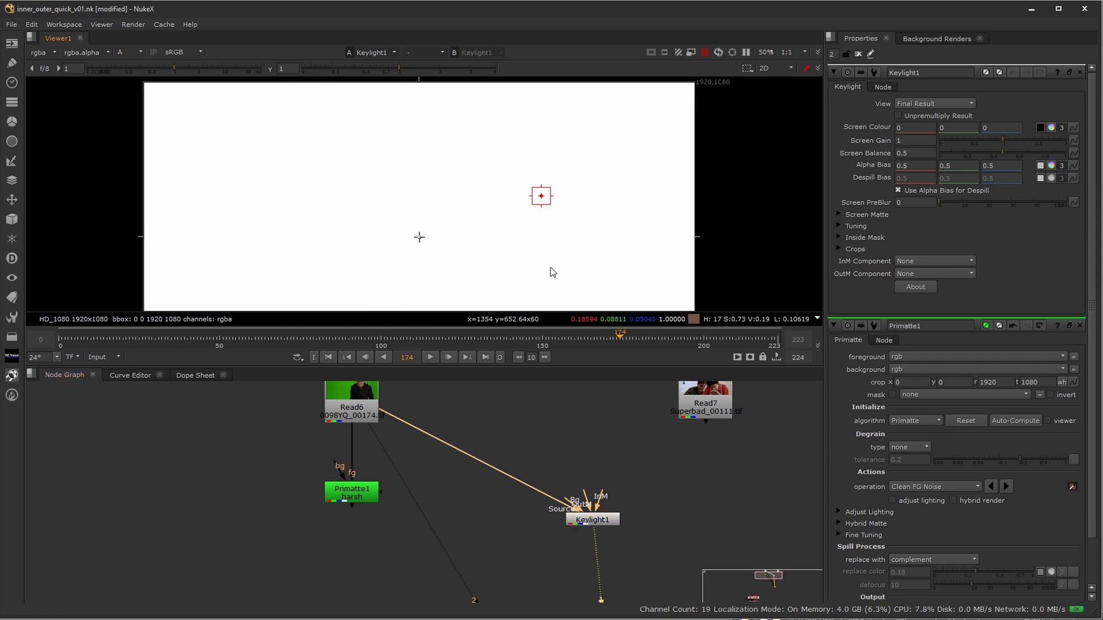
pyautogui.press('a')
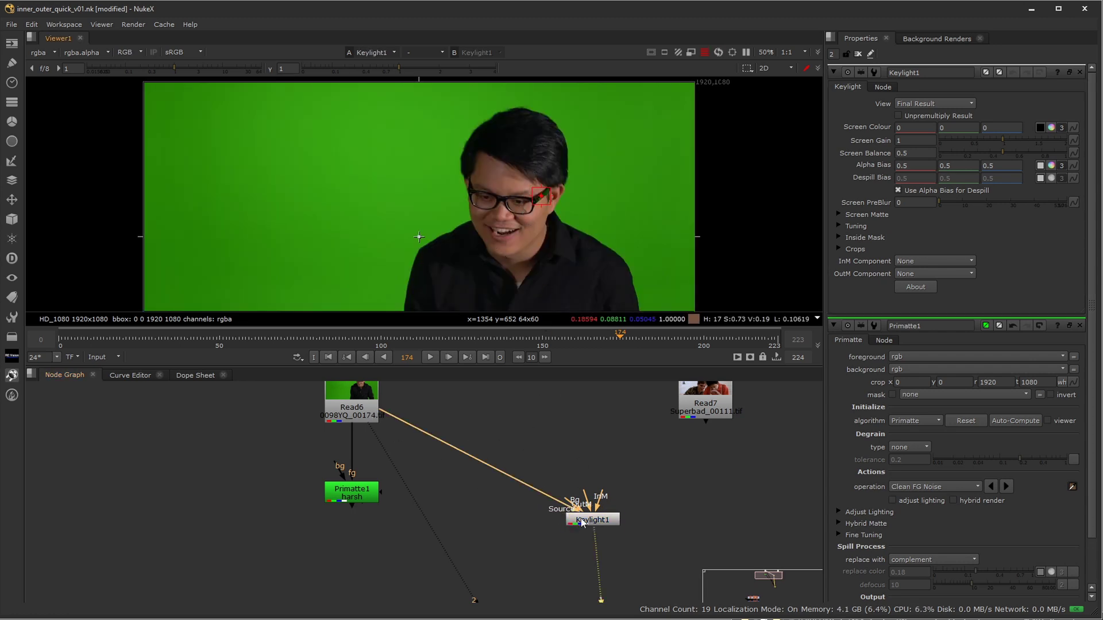
pyautogui.click(1079, 326)
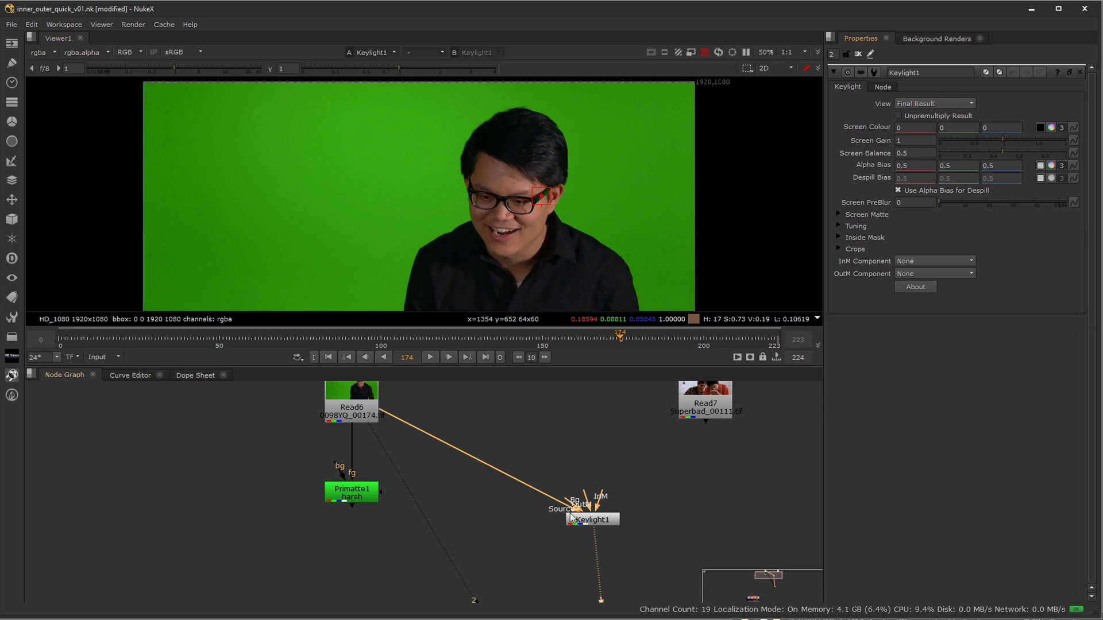
# Label the Keylight node "SL head".
pyautogui.click(595, 520)
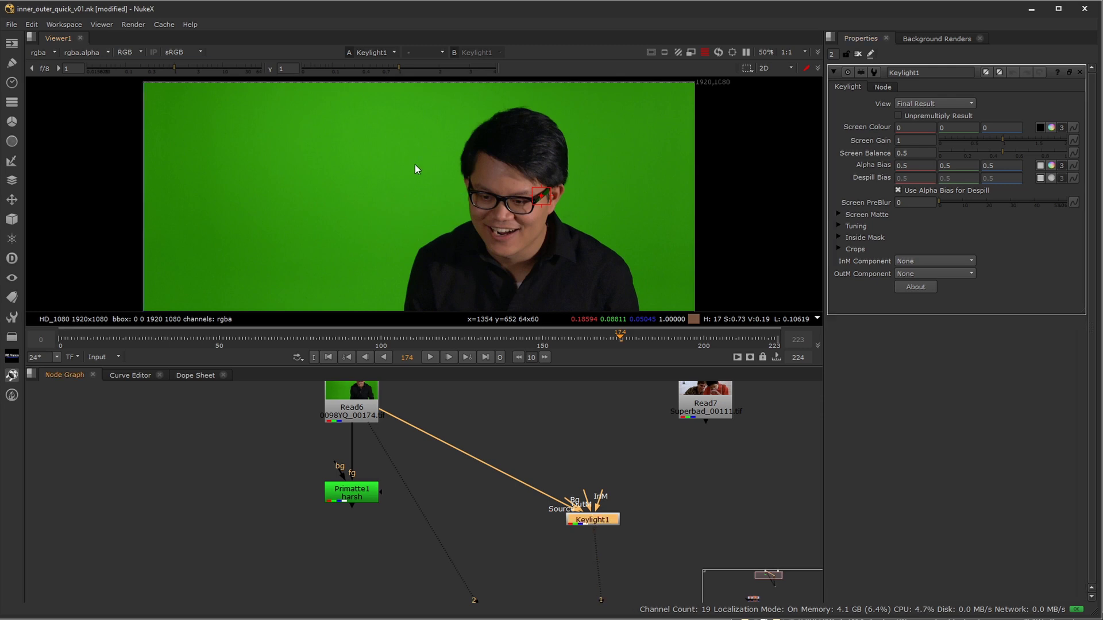
pyautogui.click(883, 87)
pyautogui.write('SL head')
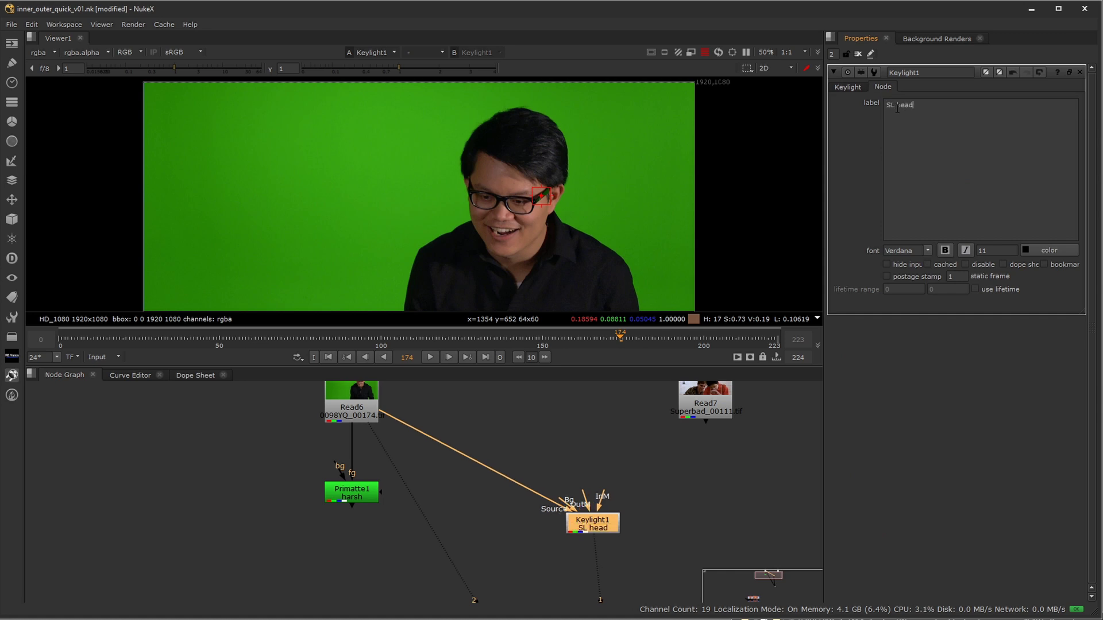
# Set the SL head Keylight's Screen Colour by sampling the green screen beside the face.
pyautogui.click(848, 87)
pyautogui.scroll(-3, 580, 191)
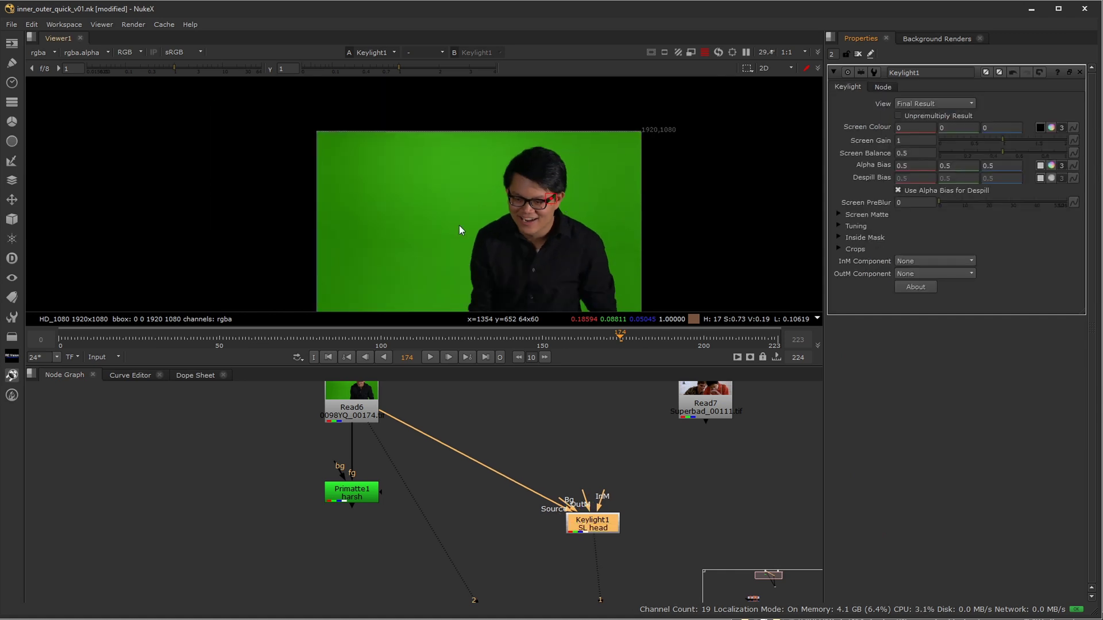
pyautogui.moveTo(453, 223); pyautogui.dragTo(415, 212, button='middle')
pyautogui.scroll(3, 415, 213)
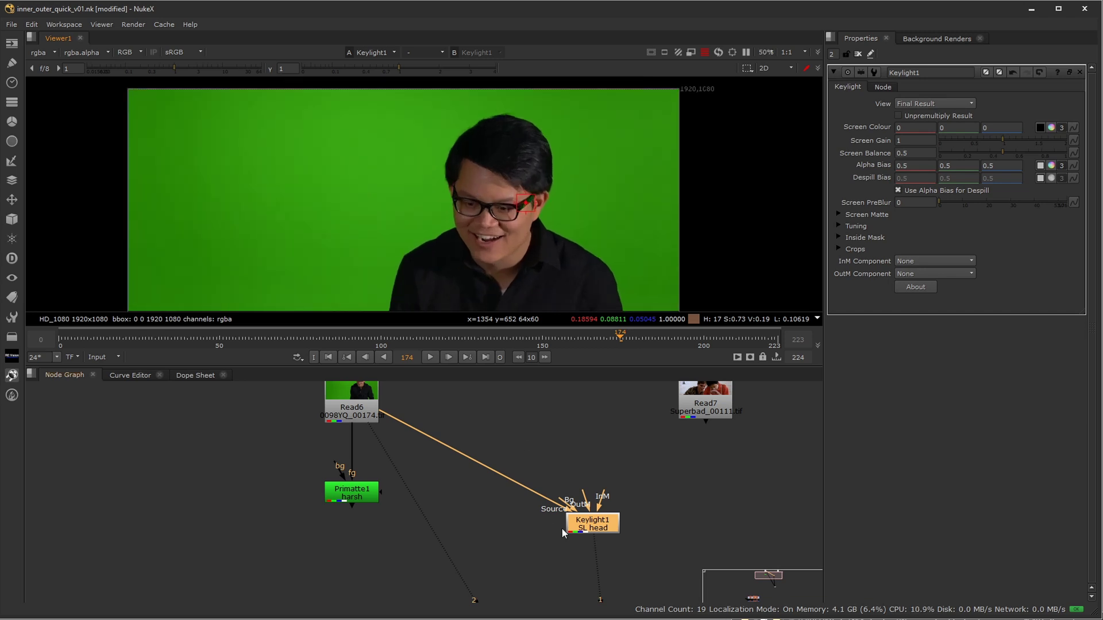
pyautogui.click(1040, 128)
pyautogui.scroll(5, 446, 222)
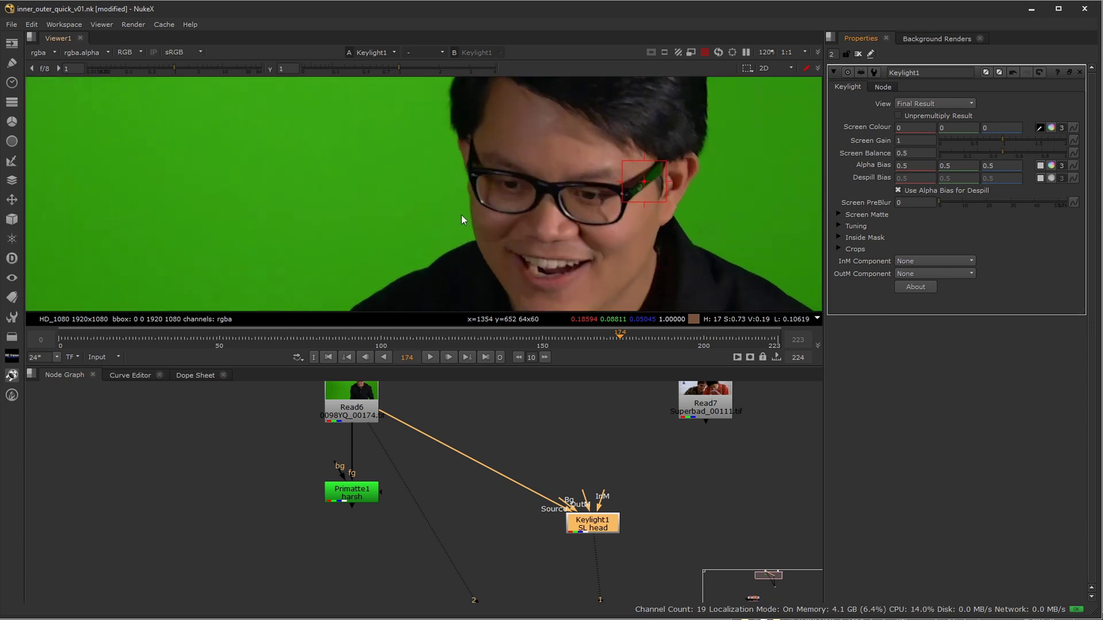
pyautogui.keyDown('ctrl'); pyautogui.click(462, 215); pyautogui.keyUp('ctrl')
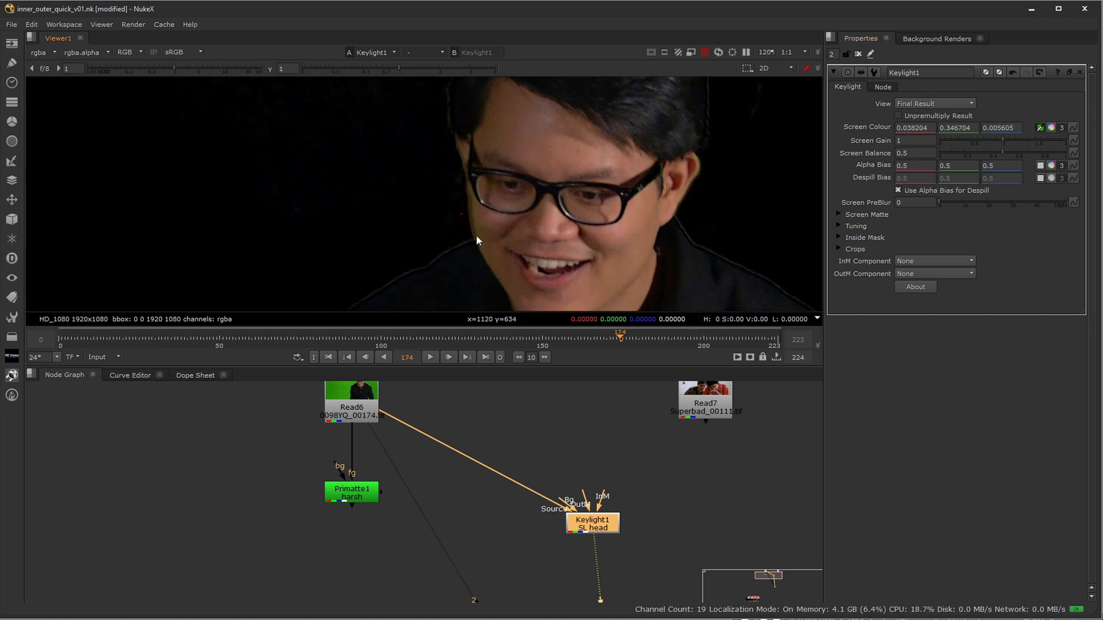
# Examine the Keylight's alpha channel with the viewer gamma at 0, and reset the gamma.
pyautogui.press('a')
pyautogui.scroll(-5, 477, 231)
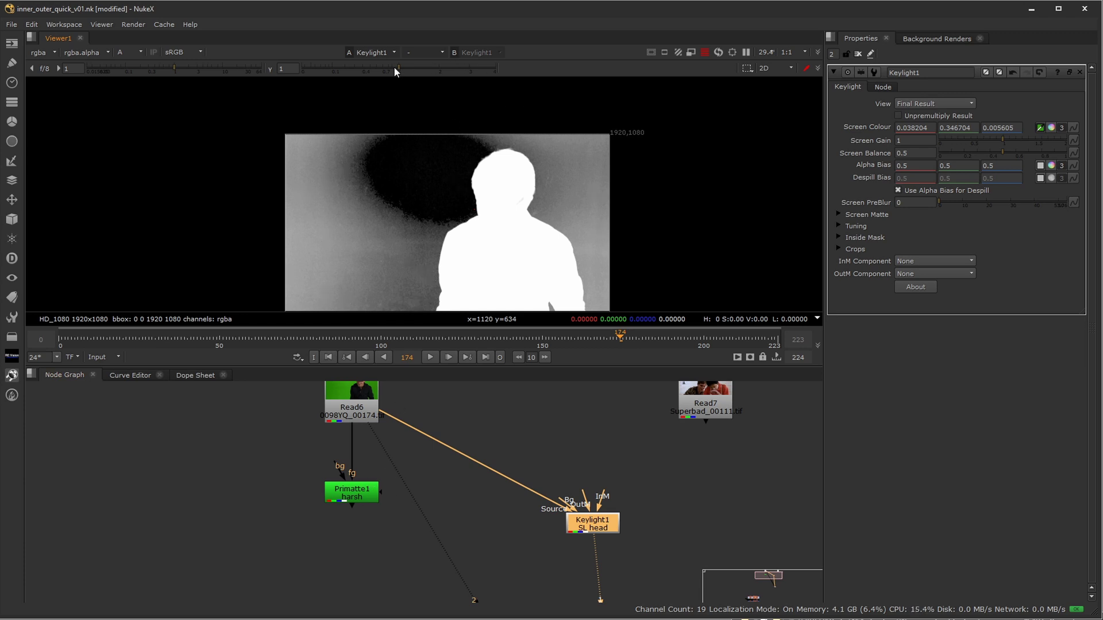
pyautogui.moveTo(395, 67); pyautogui.dragTo(303, 69)
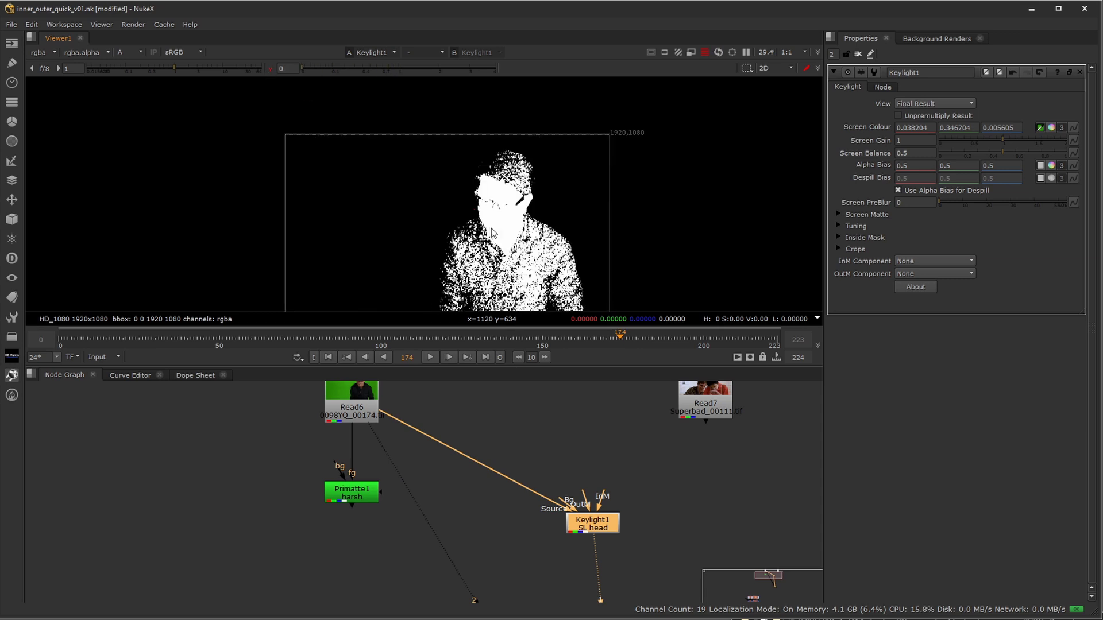
pyautogui.click(271, 69)
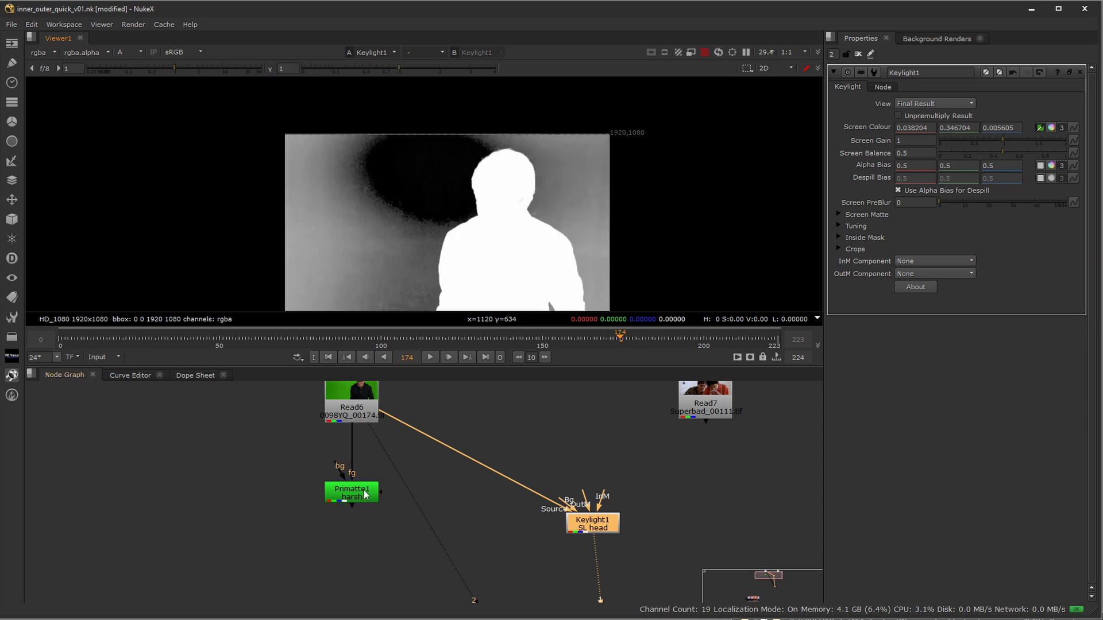
# View the harsh Primatte node's alpha for comparison with the Keylight matte.
pyautogui.click(357, 497)
pyautogui.press('1')
pyautogui.click(392, 411)
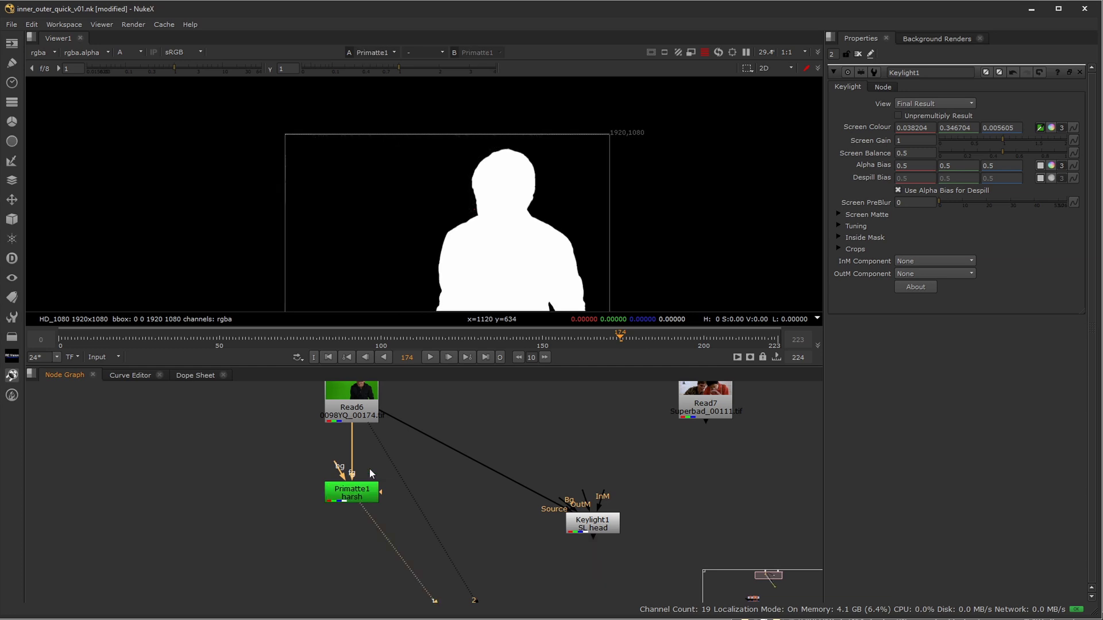
pyautogui.scroll(2, 533, 210)
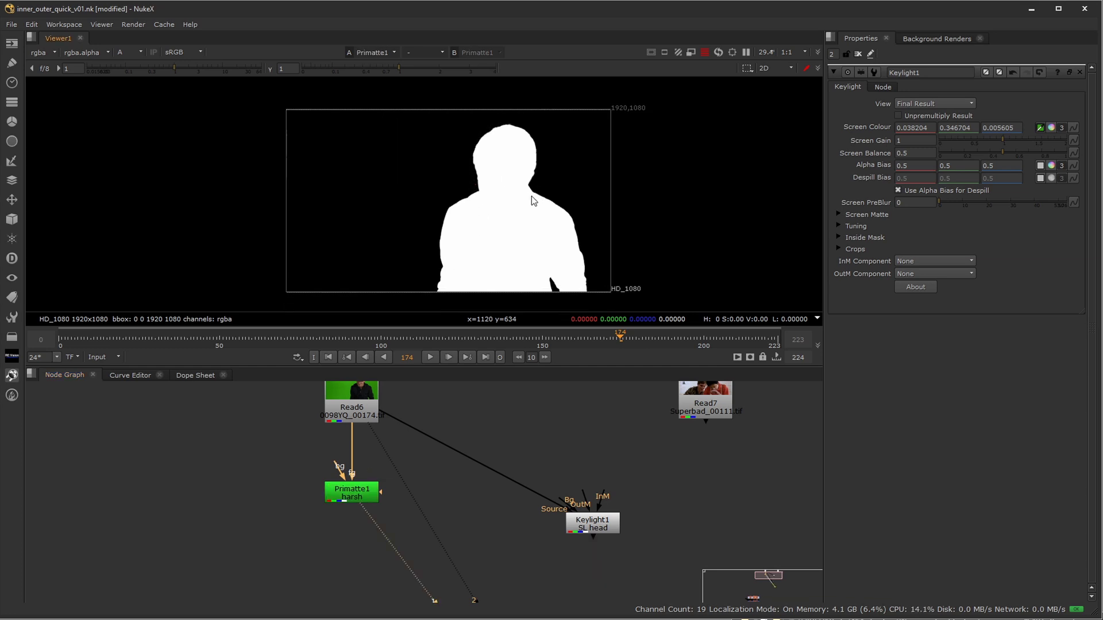
pyautogui.scroll(-2, 523, 250)
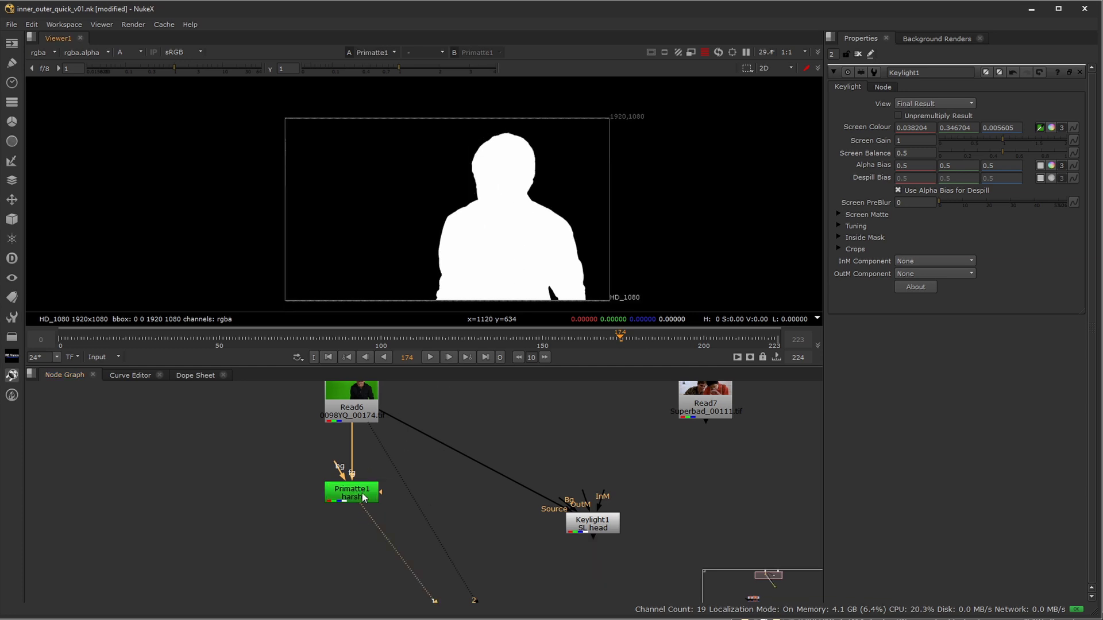
# Add an Erode (filter) node after the harsh Primatte and move it slightly lower in the node graph.
pyautogui.click(363, 497)
pyautogui.press('Tab')
pyautogui.write('erode (filter) [Filter')
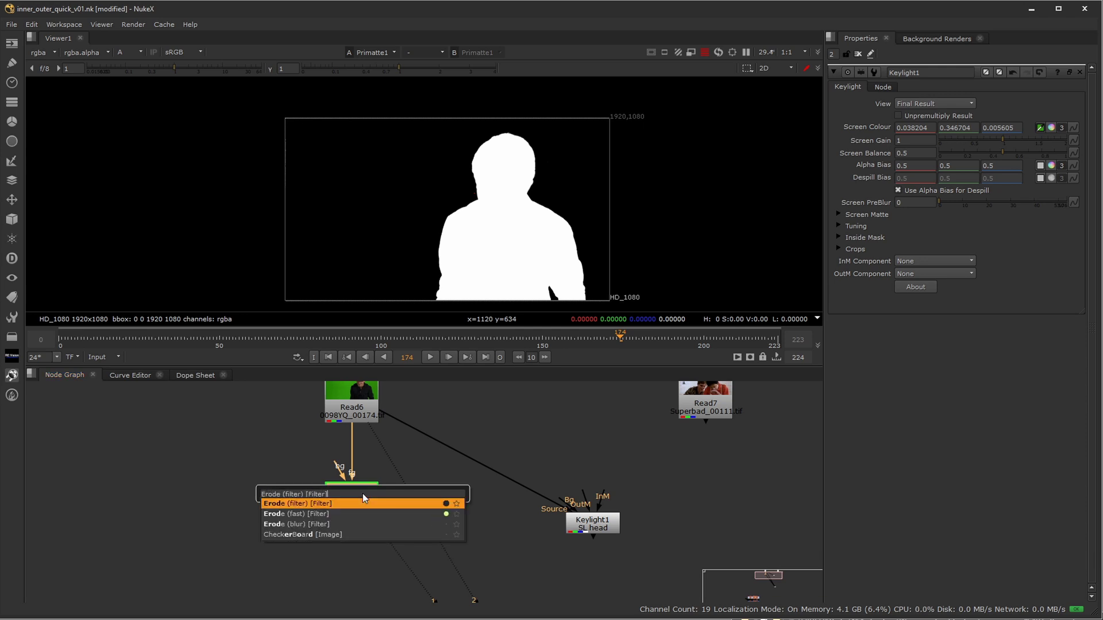
pyautogui.press('Return')
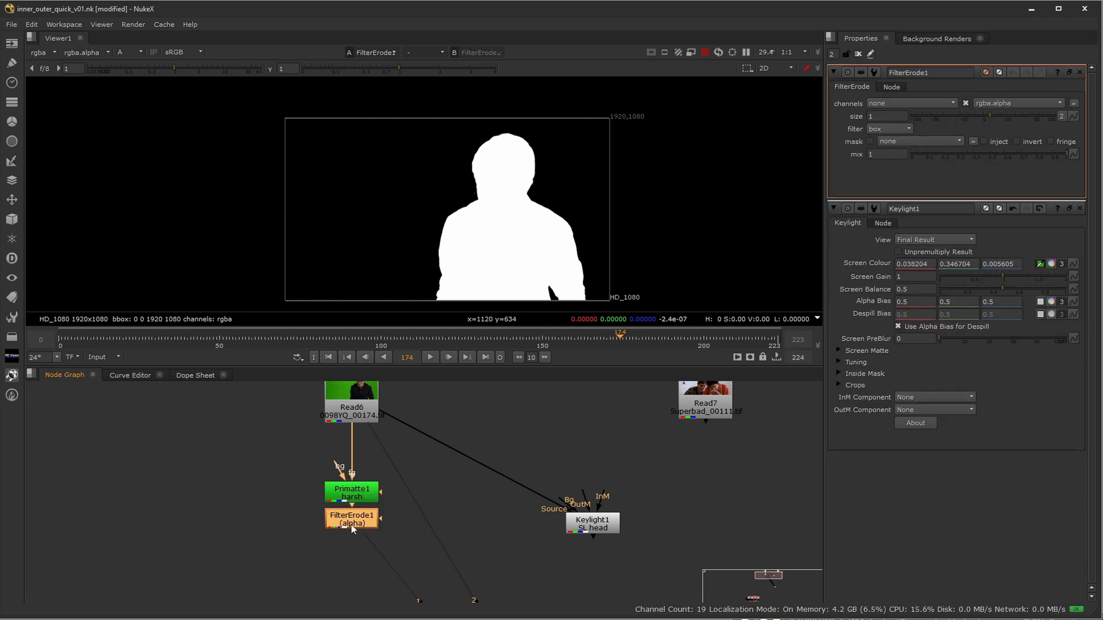
pyautogui.moveTo(350, 525); pyautogui.dragTo(354, 547)
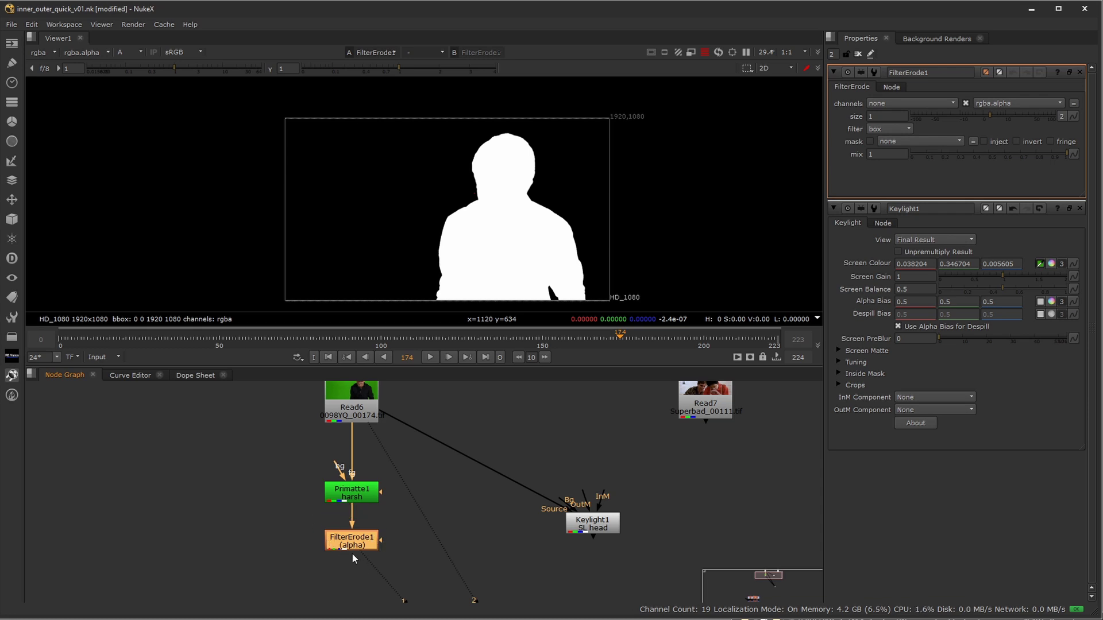
# Set the FilterErode's channels to alpha and its size to -34 to expand the matte.
pyautogui.click(873, 102)
pyautogui.click(905, 159)
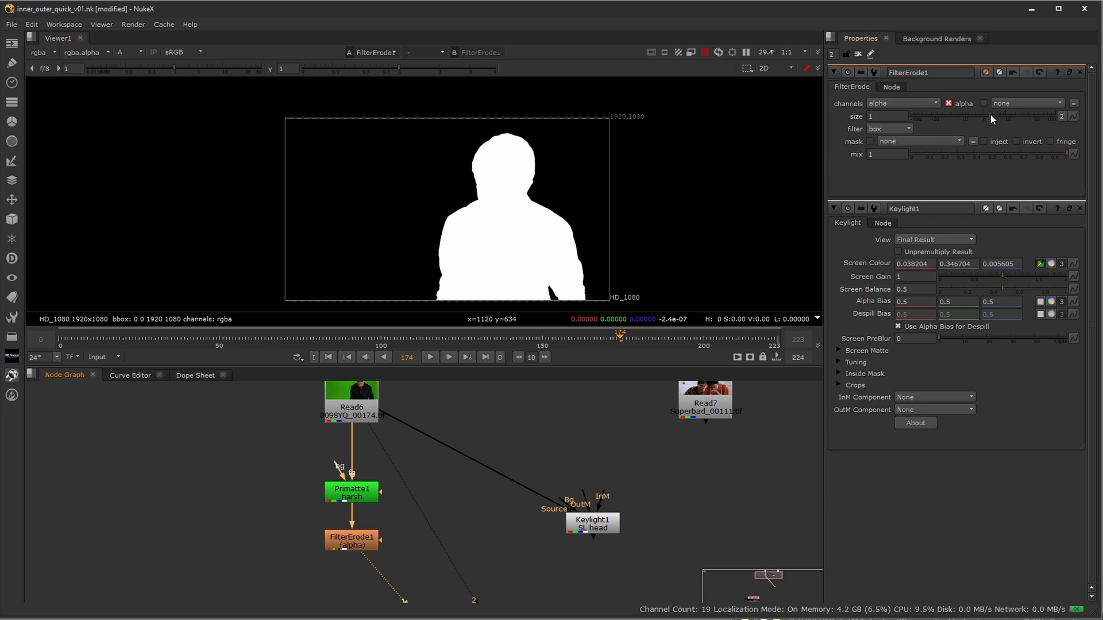
pyautogui.moveTo(991, 114); pyautogui.dragTo(940, 137)
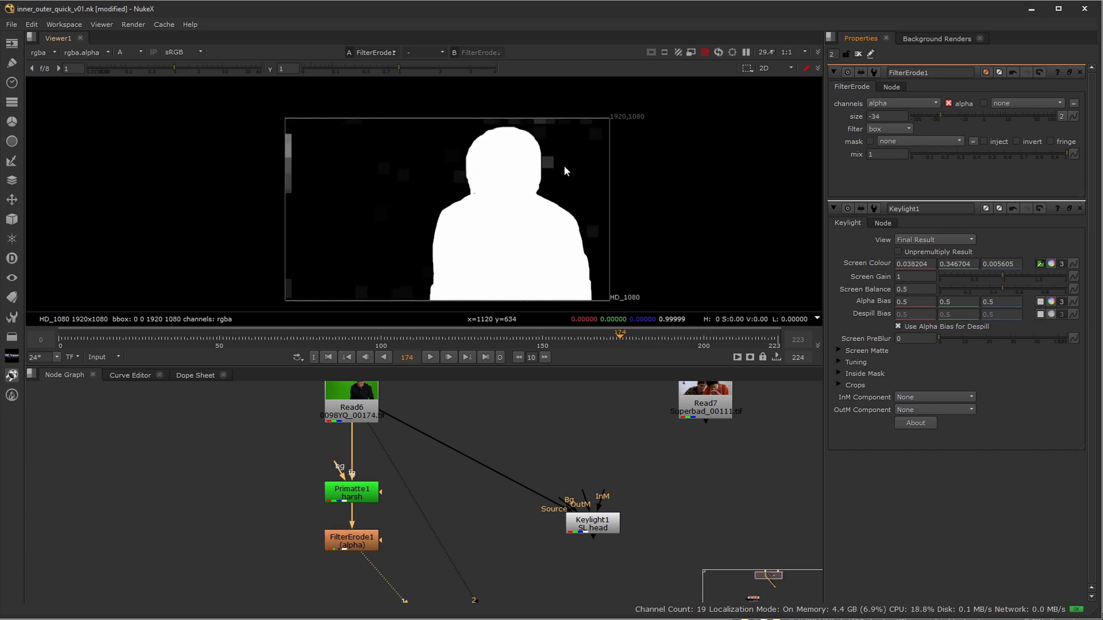
# Inspect the Primatte alpha at viewer gamma 4 for stray specks in the background.
pyautogui.scroll(3, 564, 164)
pyautogui.scroll(-3, 555, 156)
pyautogui.click(372, 499)
pyautogui.press('1')
pyautogui.moveTo(375, 71); pyautogui.dragTo(495, 71)
pyautogui.scroll(6, 433, 166)
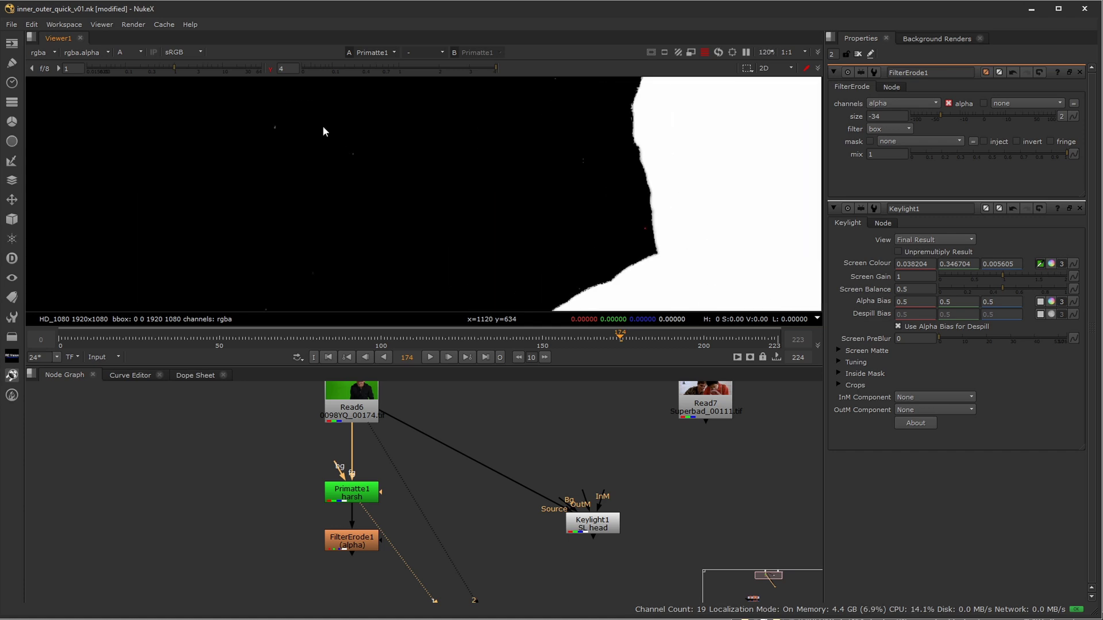
pyautogui.scroll(-2, 402, 154)
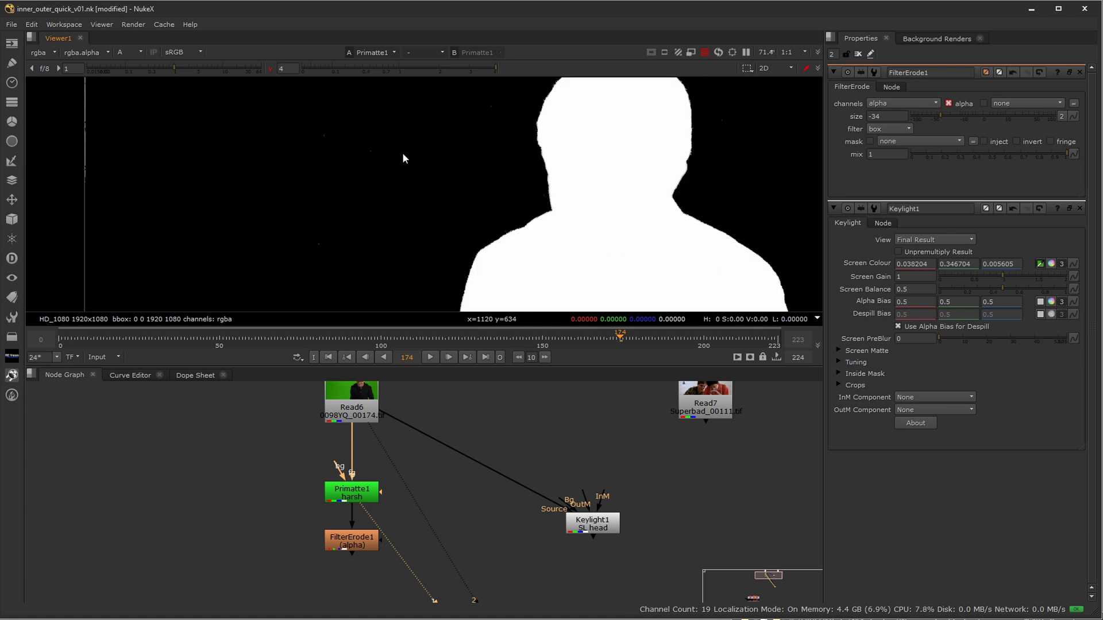
# Use Primatte's Clean BG Noise operation to sample areas of the background around the man, and close its properties.
pyautogui.doubleClick(362, 494)
pyautogui.click(919, 237)
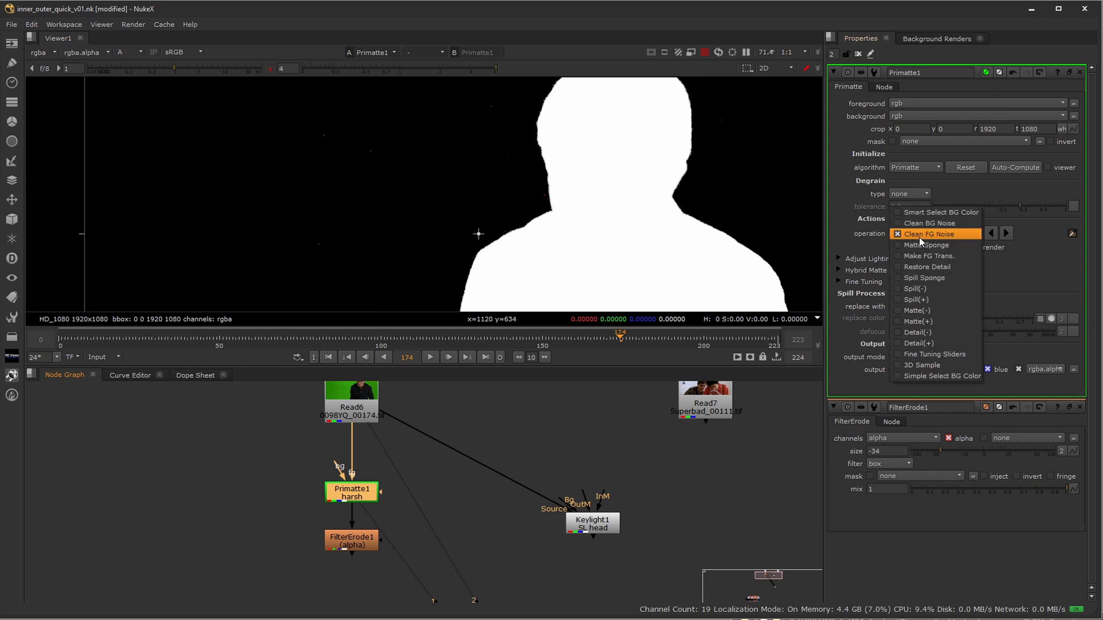
pyautogui.click(933, 223)
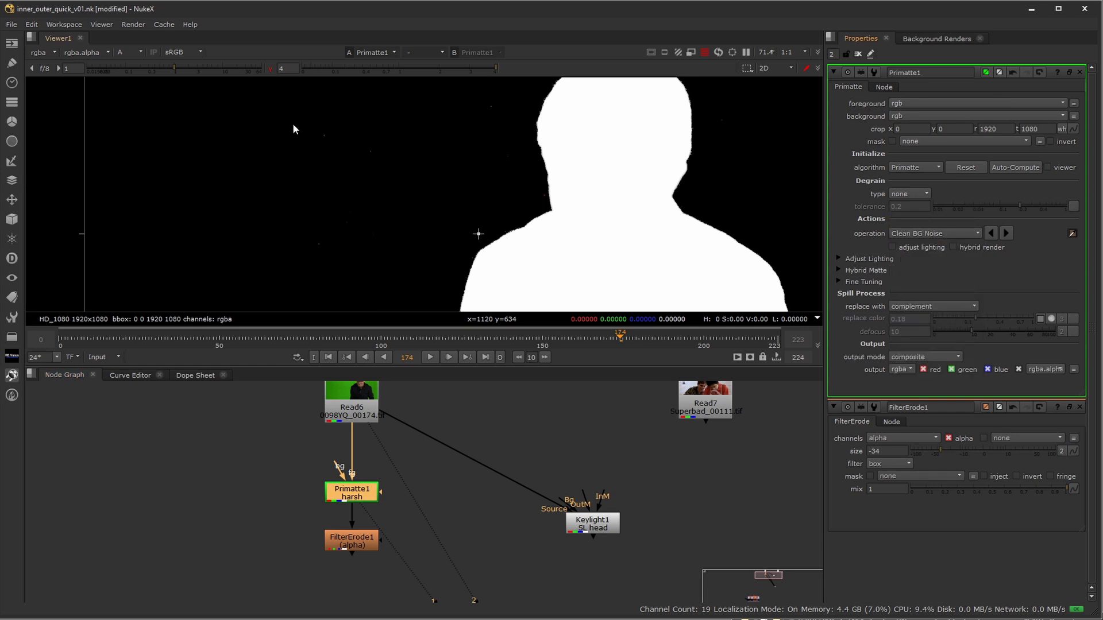
pyautogui.keyDown('ctrl'); pyautogui.keyDown('shift'); pyautogui.moveTo(278, 112); pyautogui.dragTo(419, 204); pyautogui.keyUp('shift'); pyautogui.keyUp('ctrl')
pyautogui.moveTo(191, 144)
pyautogui.keyDown('ctrl'); pyautogui.keyDown('shift'); pyautogui.mouseDown()
pyautogui.moveTo(323, 264)
pyautogui.moveTo(386, 275)
pyautogui.moveTo(272, 199)
pyautogui.mouseUp(); pyautogui.keyUp('shift'); pyautogui.keyUp('ctrl')
pyautogui.moveTo(460, 171); pyautogui.dragTo(410, 210, button='middle')
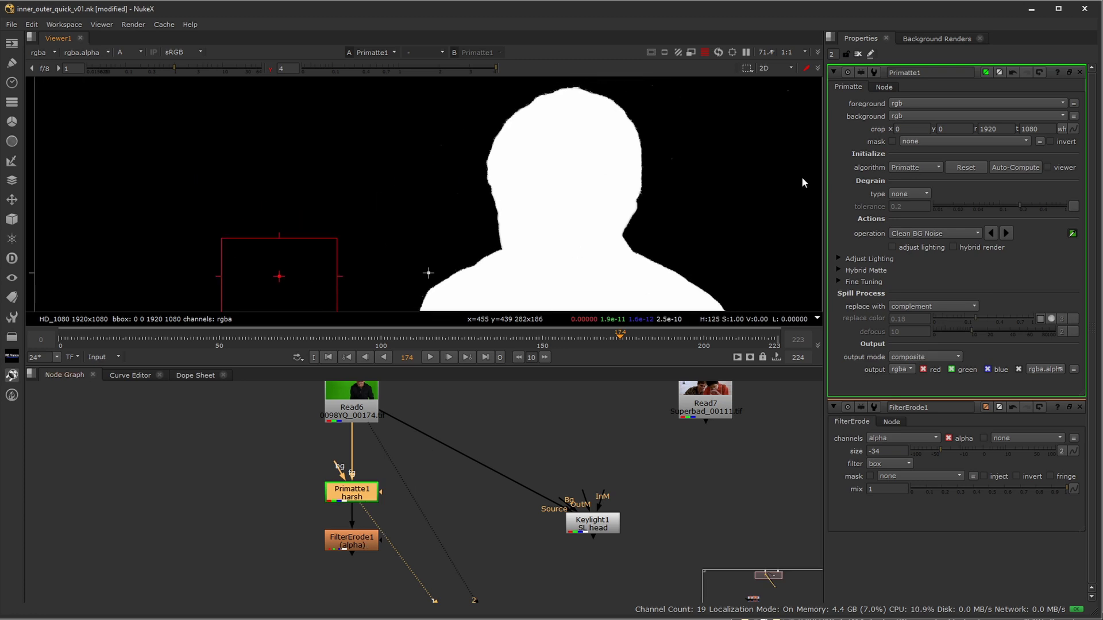
pyautogui.click(1079, 71)
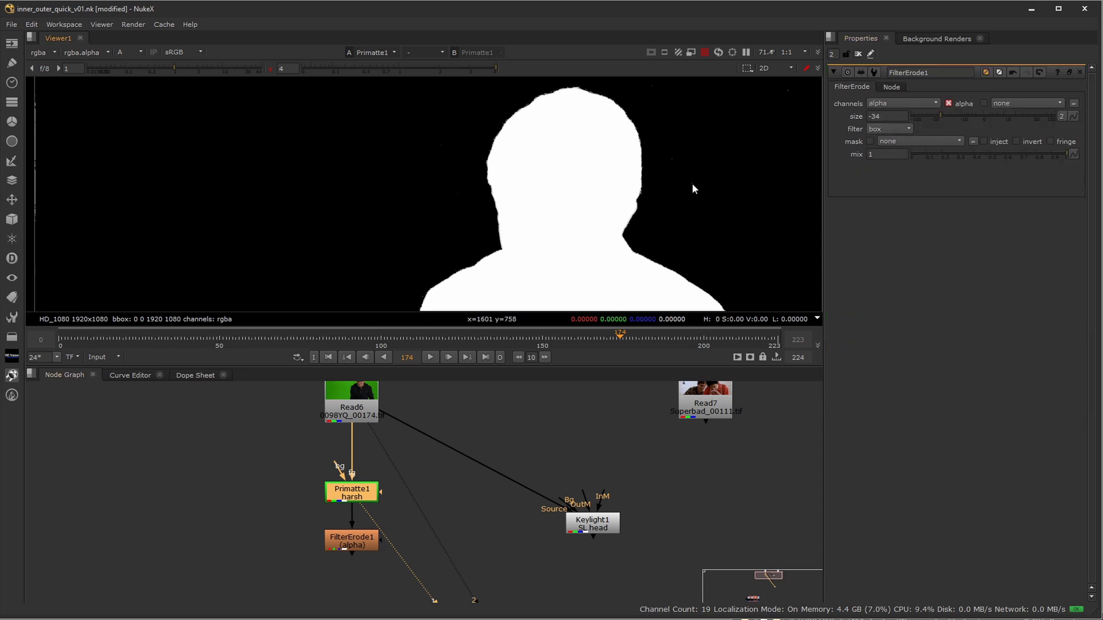
# View the FilterErode output to check how the expanded matte treats the remaining background noise.
pyautogui.click(359, 542)
pyautogui.press('1')
pyautogui.click(363, 449)
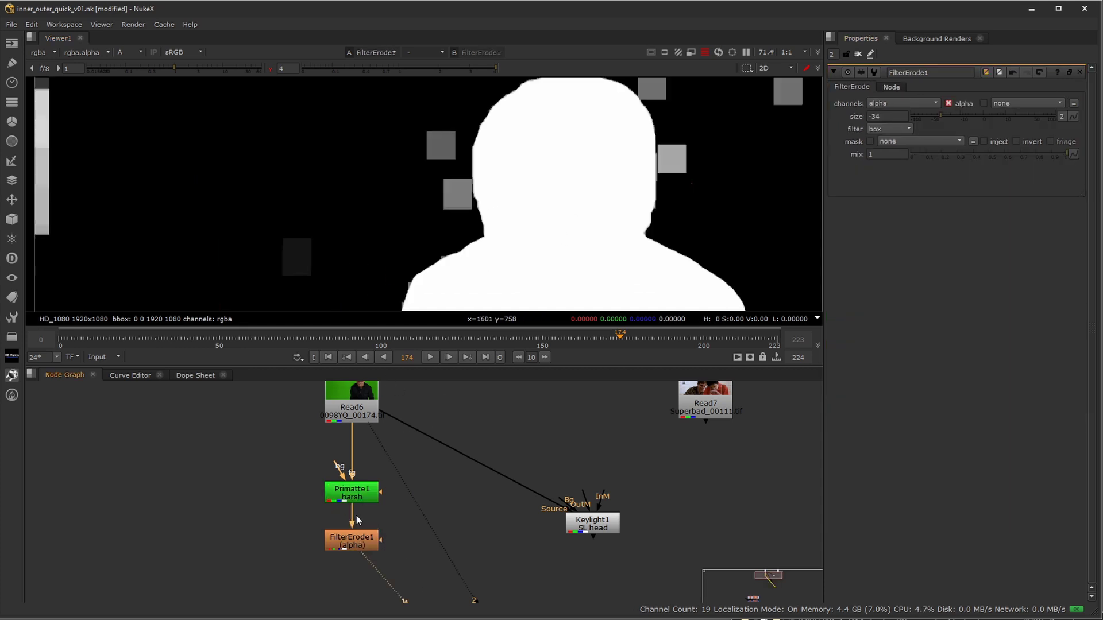
pyautogui.scroll(-3, 395, 219)
# Label the FilterErode node "grow" and move it further below the Primatte.
pyautogui.click(358, 544)
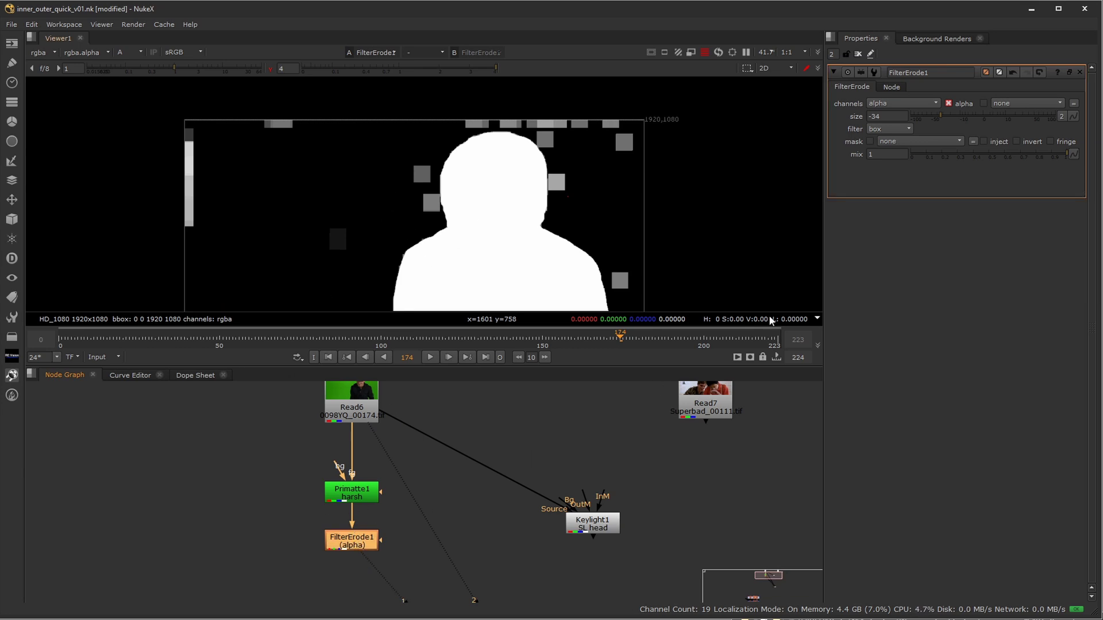
pyautogui.click(891, 88)
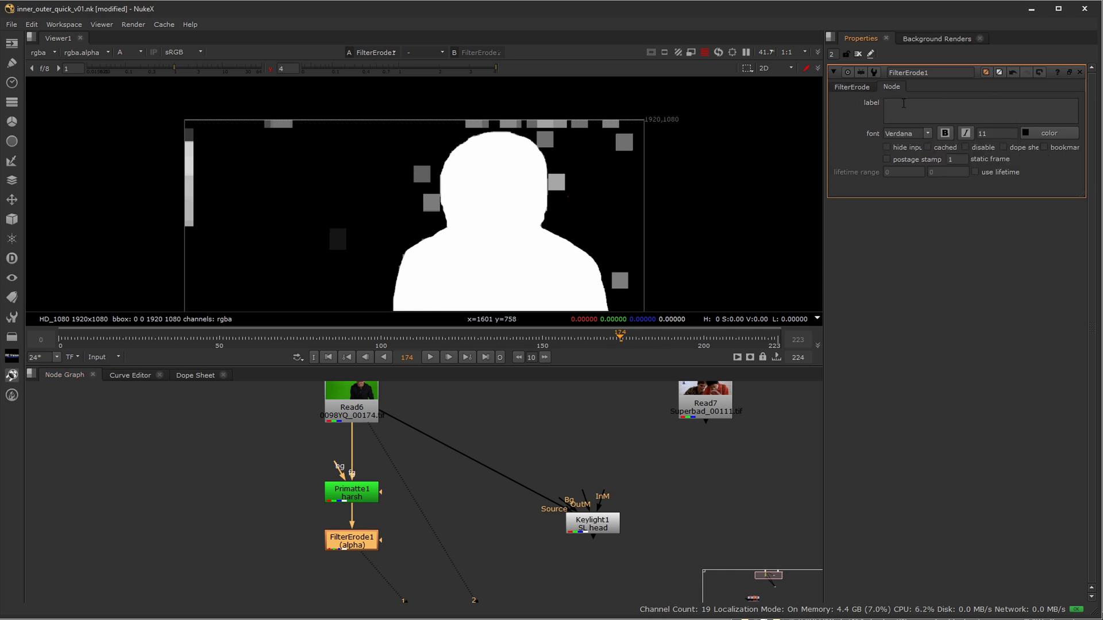
pyautogui.write('grow')
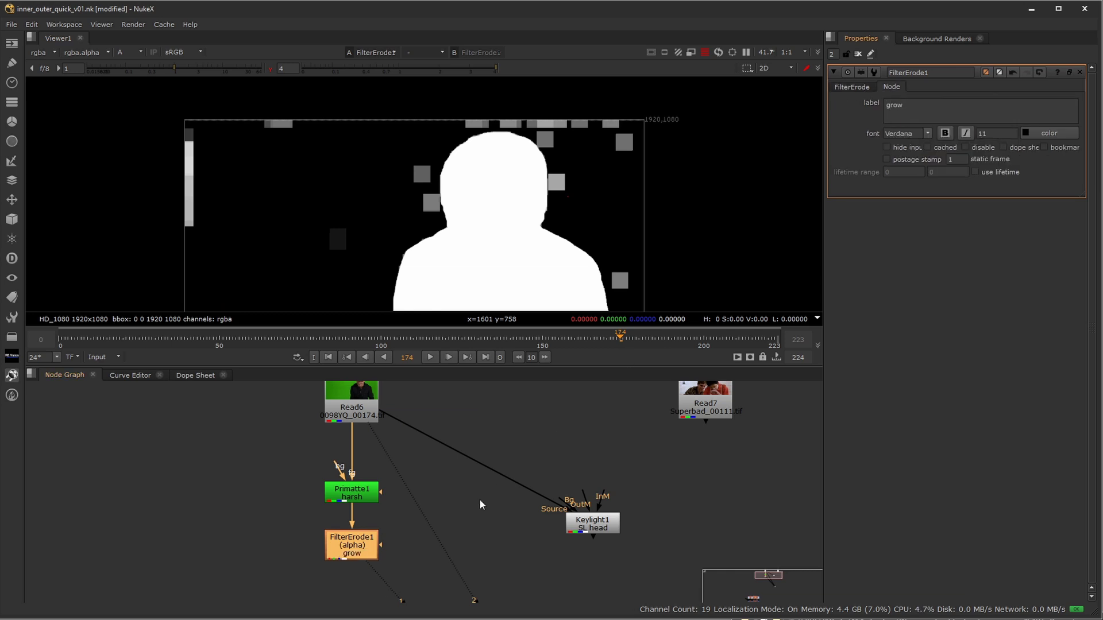
pyautogui.moveTo(357, 549); pyautogui.dragTo(357, 565)
# Insert a second Erode (filter) node between the Primatte and the grow erode, and label it "shrink".
pyautogui.click(360, 498)
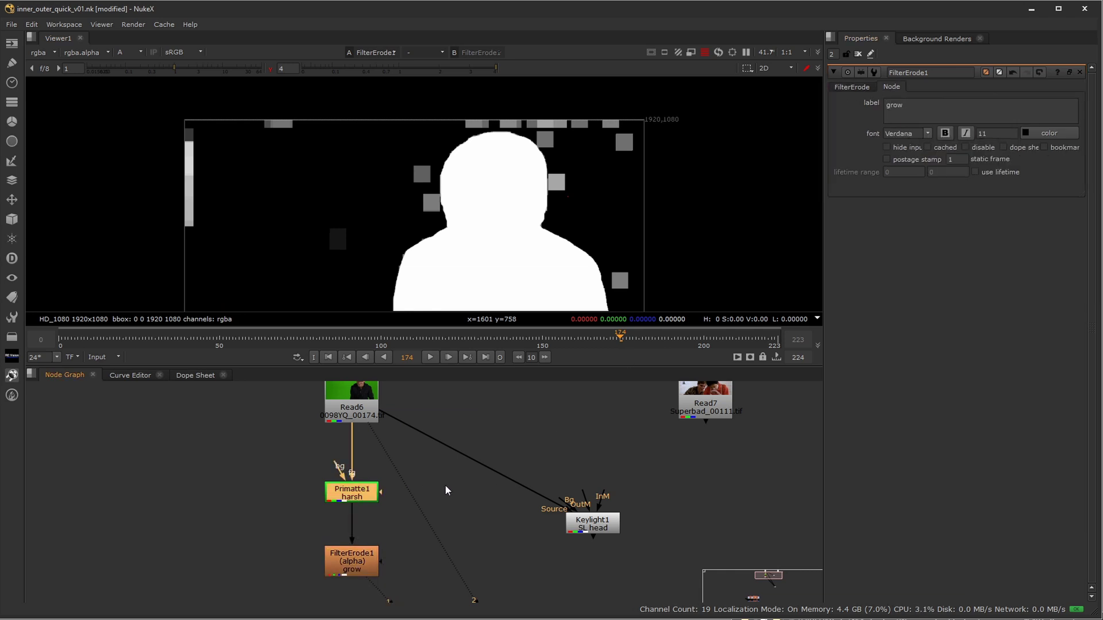
pyautogui.press('Tab')
pyautogui.write('erod')
pyautogui.press('Return')
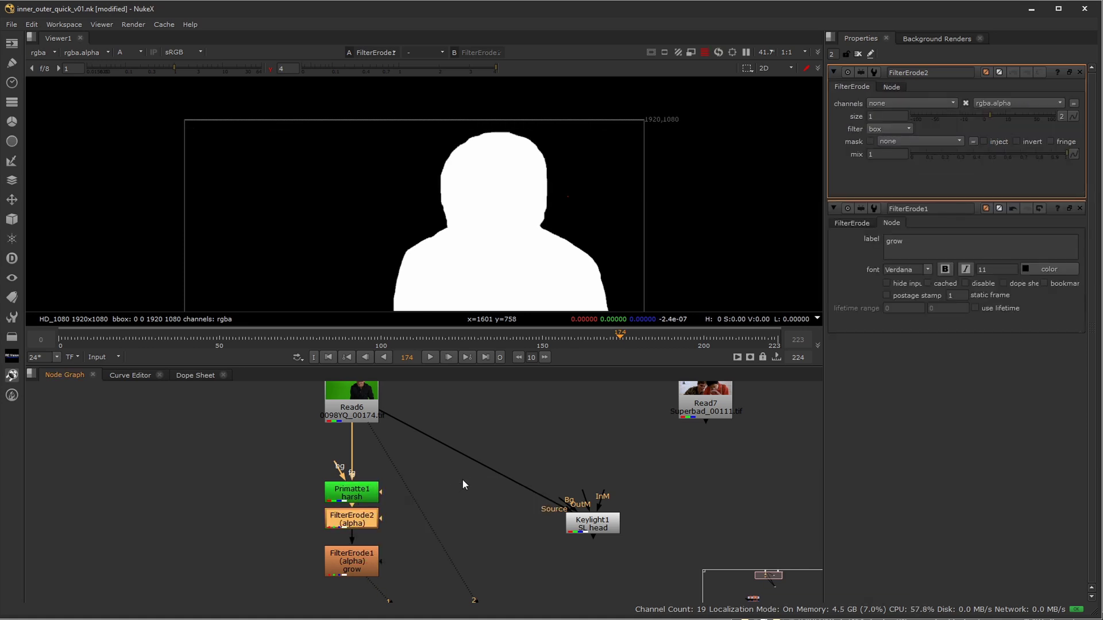
pyautogui.click(891, 87)
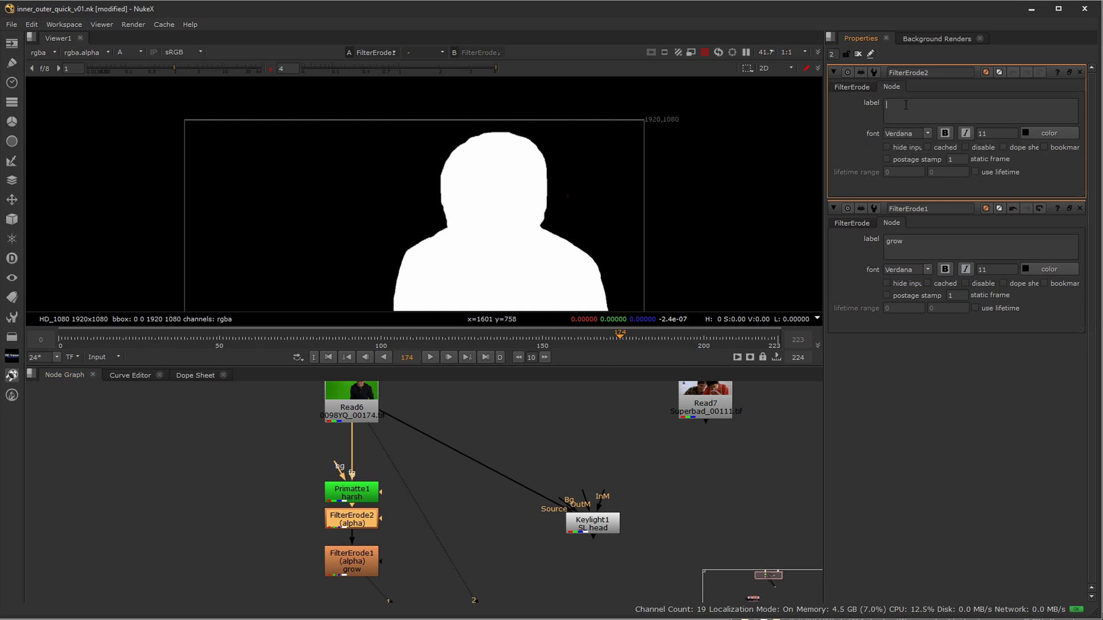
pyautogui.click(906, 105)
pyautogui.write('shrink')
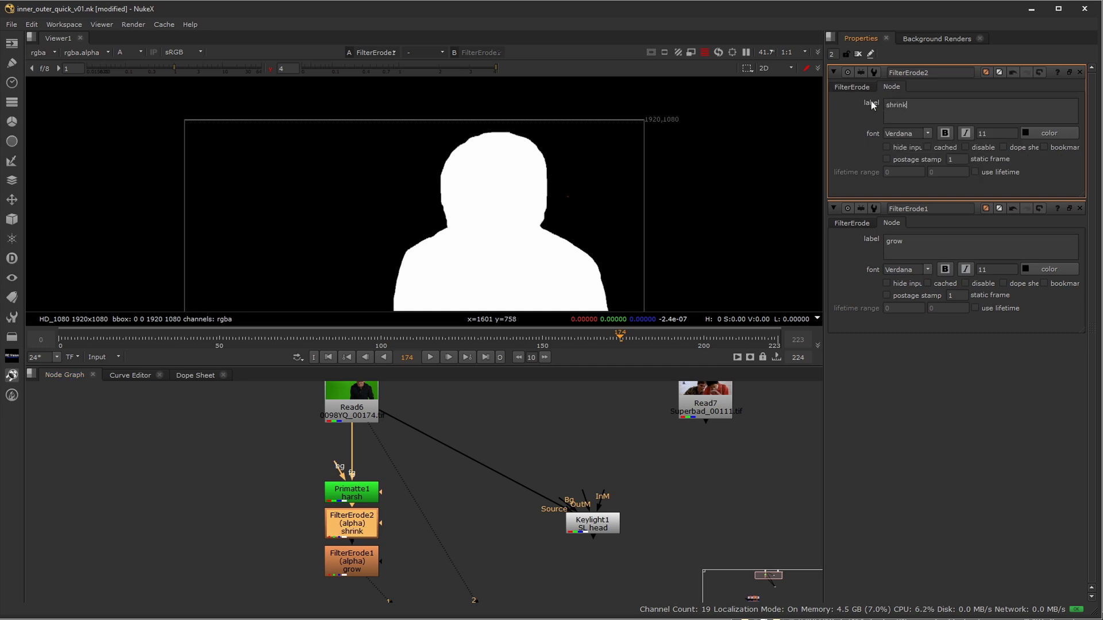
# Toggle the shrink erode off and on repeatedly to compare its effect on the background noise, leaving it enabled.
pyautogui.click(852, 87)
pyautogui.moveTo(517, 230); pyautogui.dragTo(525, 196, button='middle')
pyautogui.click(353, 569)
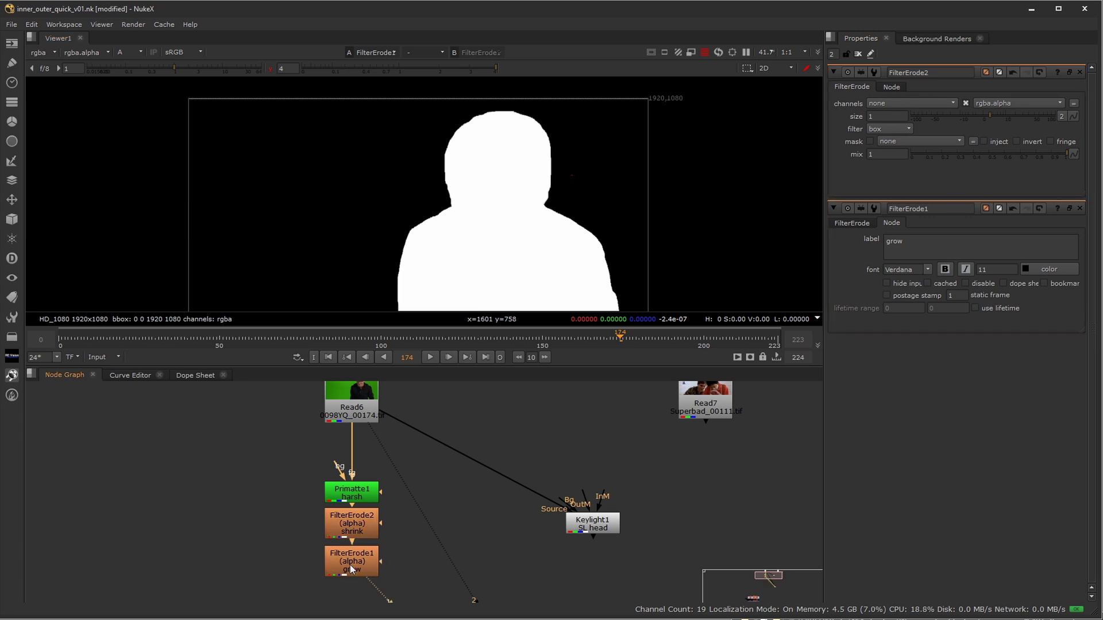
pyautogui.click(347, 527)
pyautogui.press('d')
pyautogui.press('d')
pyautogui.press('d')
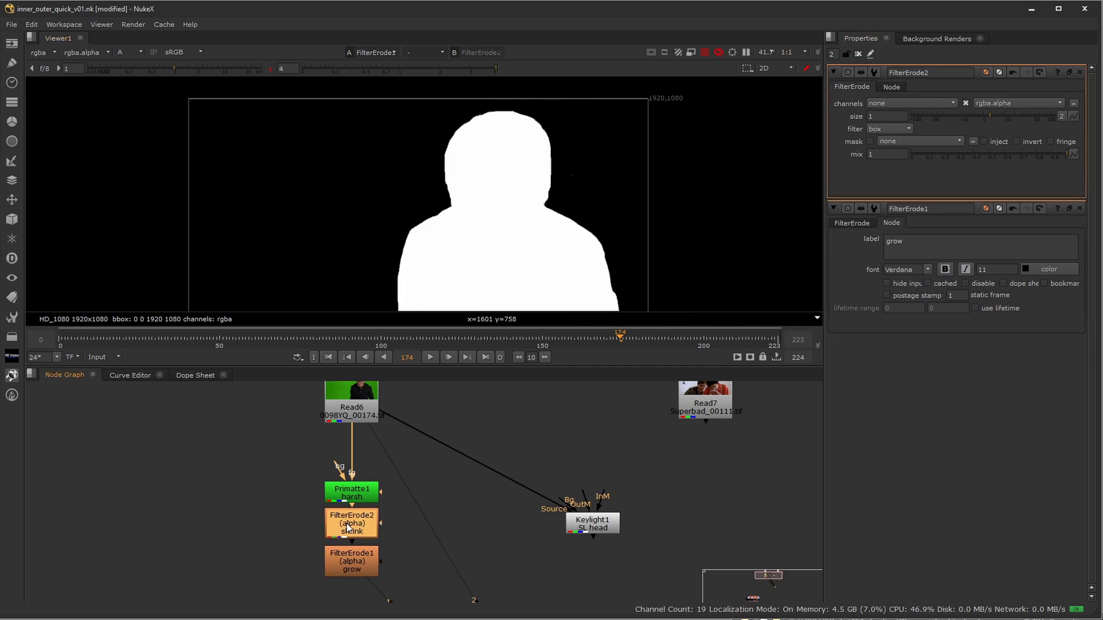
pyautogui.press('d')
pyautogui.press('d')
pyautogui.press('d')
pyautogui.press('d')
pyautogui.press('d')
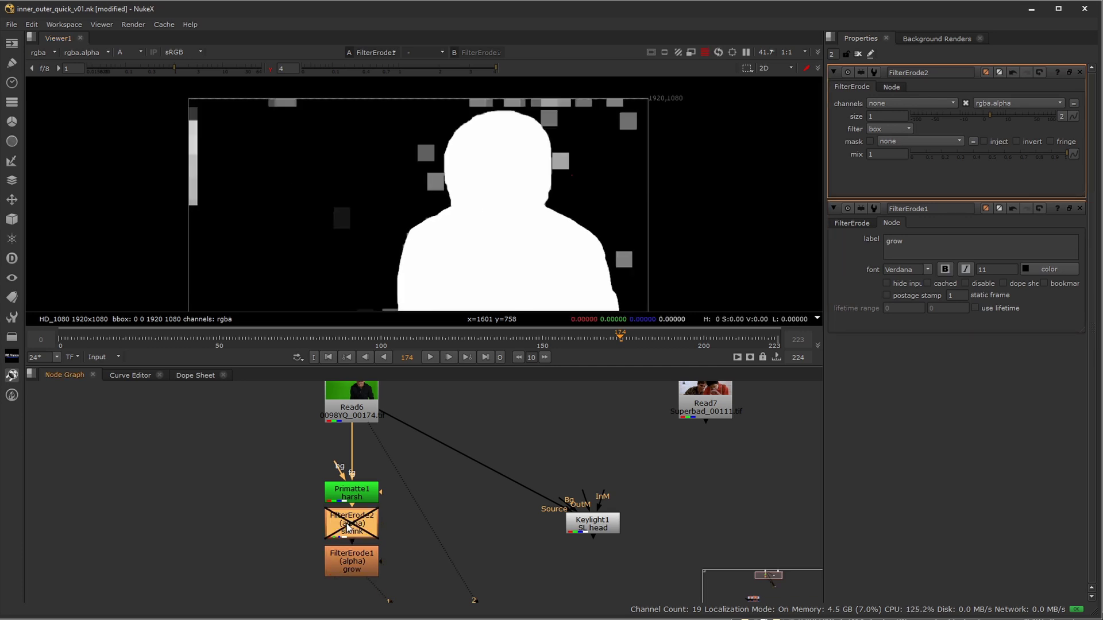
pyautogui.scroll(-4, 508, 213)
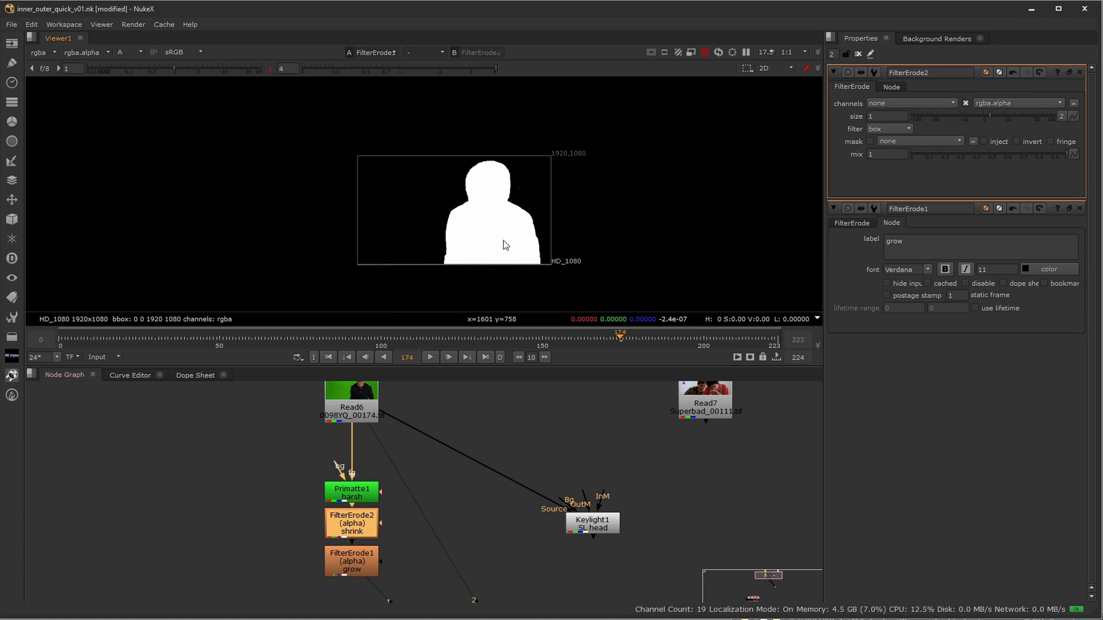
# Set the size of the grow erode to -28.
pyautogui.doubleClick(364, 570)
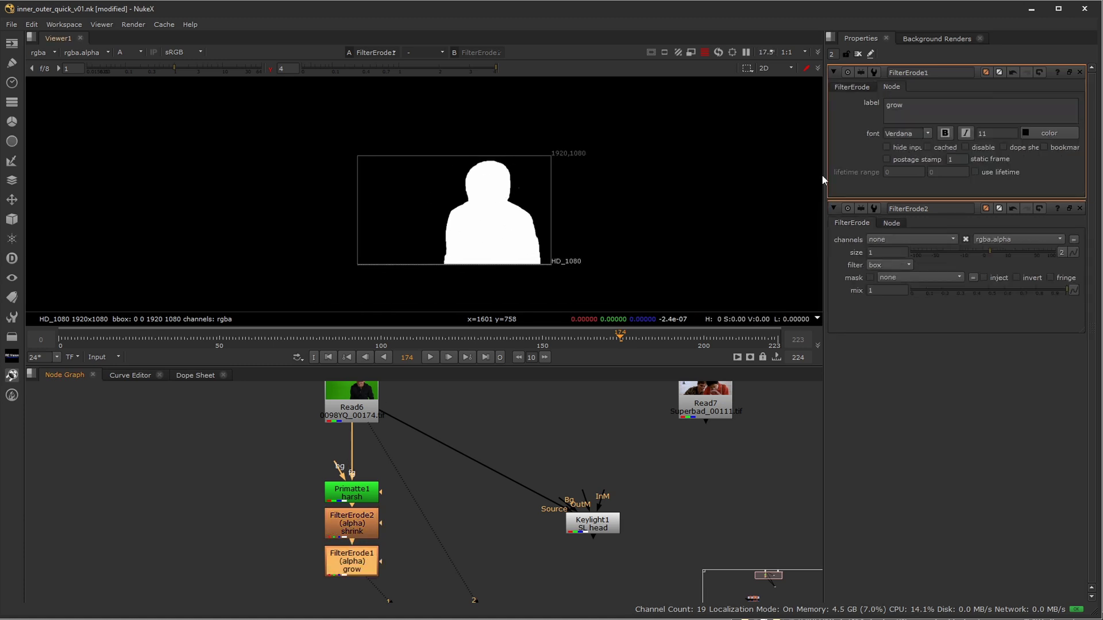
pyautogui.click(860, 88)
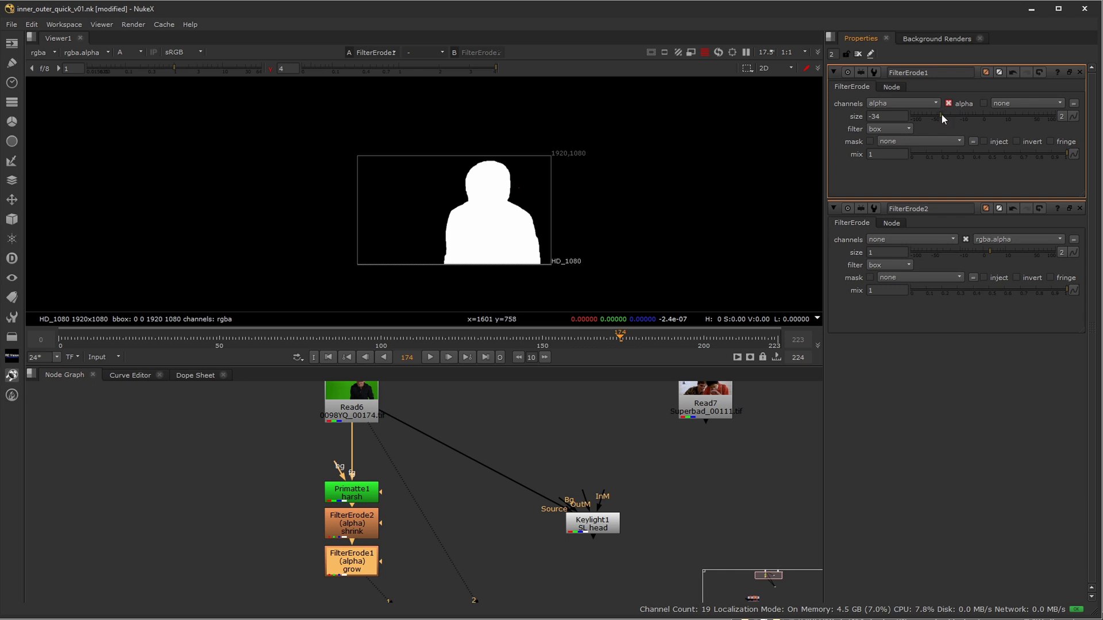
pyautogui.moveTo(942, 115)
pyautogui.mouseDown()
pyautogui.moveTo(933, 115)
pyautogui.moveTo(964, 121)
pyautogui.moveTo(945, 121)
pyautogui.mouseUp()
pyautogui.click(354, 515)
pyautogui.moveTo(415, 522); pyautogui.dragTo(415, 467, button='middle')
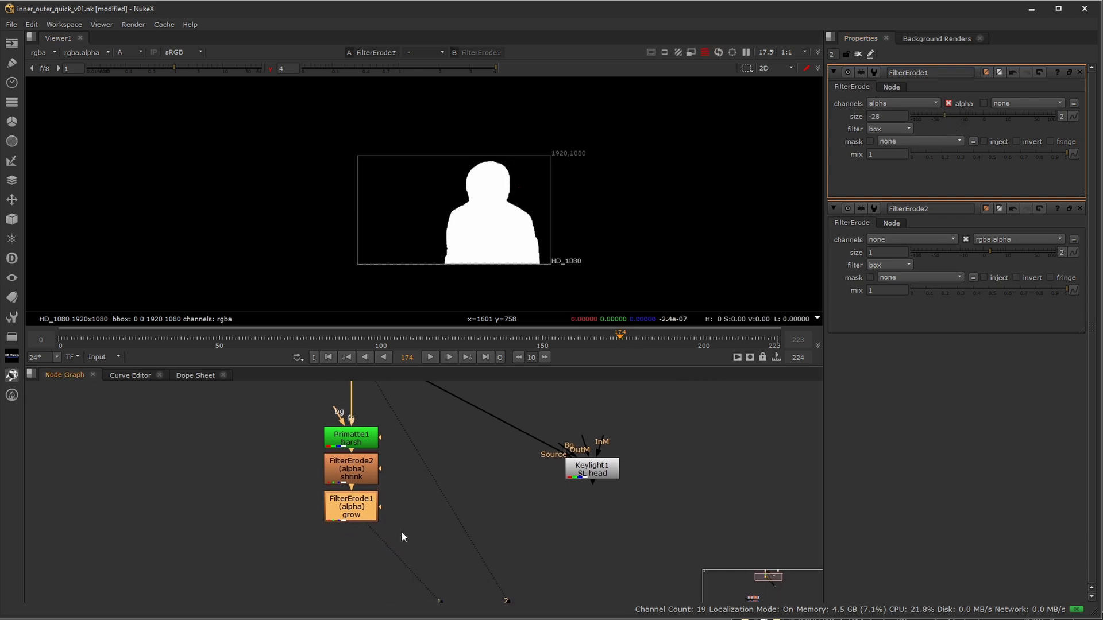
# Move the shrink and grow erodes farther below the Primatte and enclose both in a Backdrop.
pyautogui.moveTo(421, 542); pyautogui.dragTo(342, 542)
pyautogui.moveTo(398, 540); pyautogui.dragTo(389, 479, button='middle')
pyautogui.moveTo(265, 439); pyautogui.dragTo(412, 556)
pyautogui.press('Tab')
pyautogui.write('back')
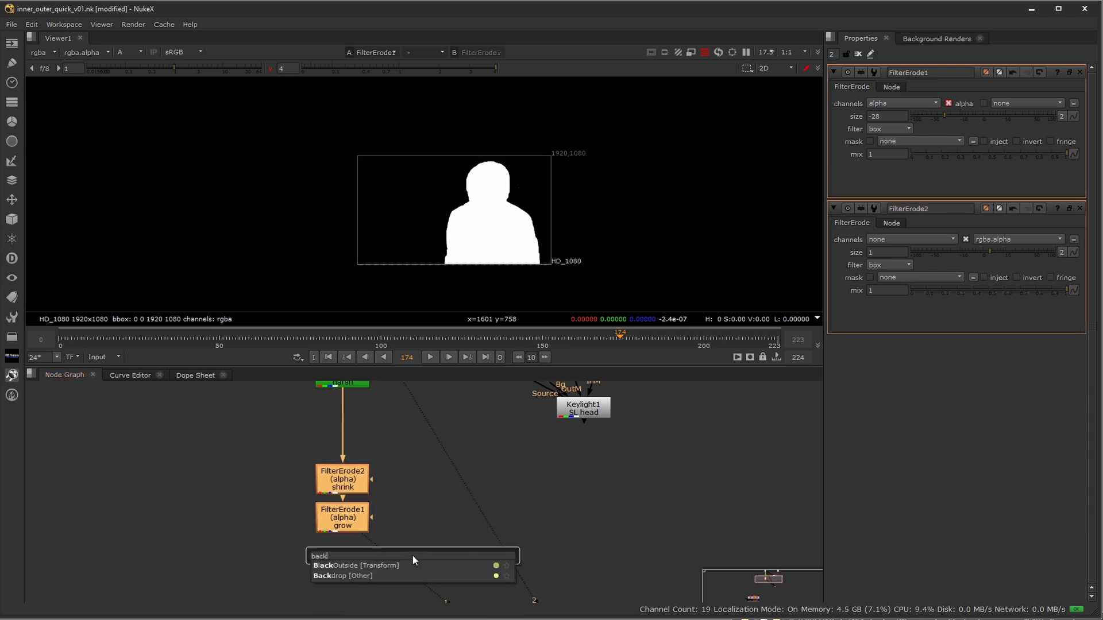
pyautogui.press('Return')
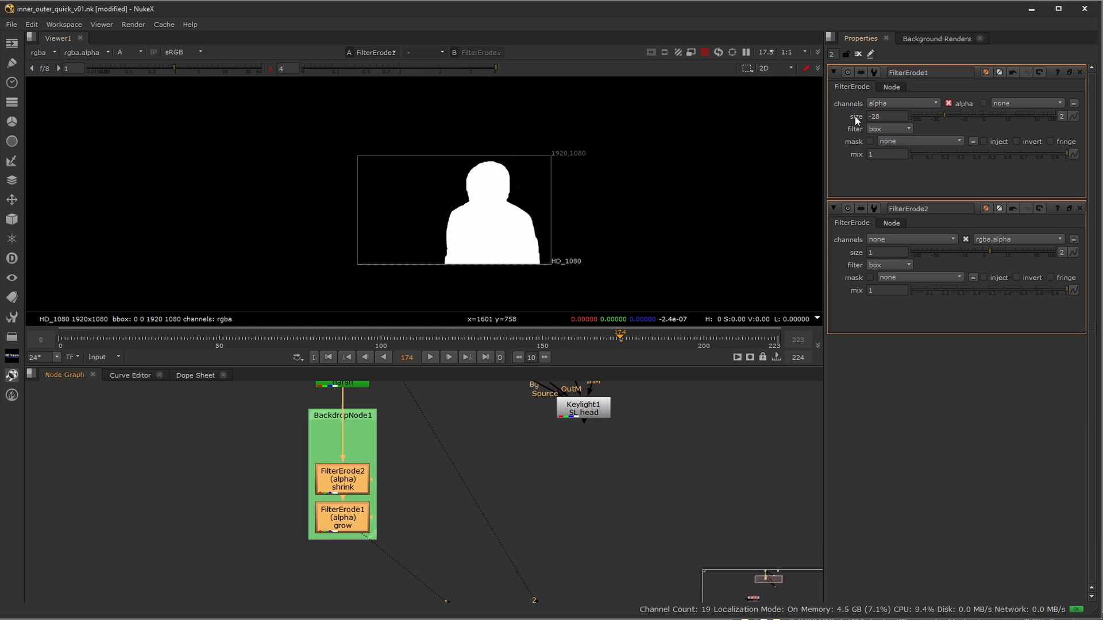
# Label the Backdrop around the shrink and grow erodes "anim gmat".
pyautogui.doubleClick(366, 415)
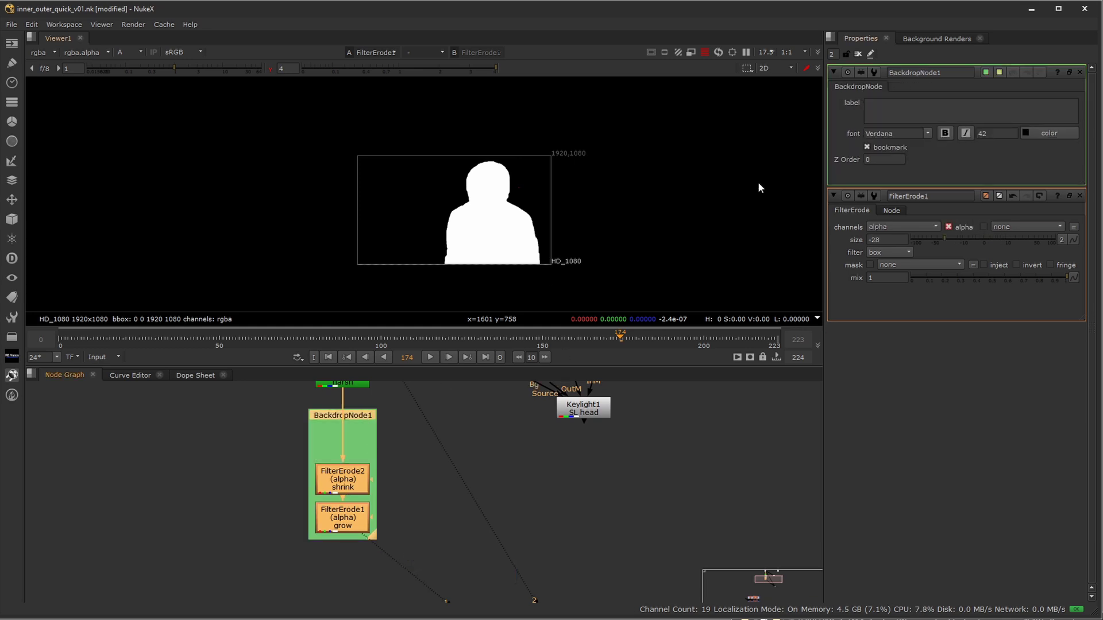
pyautogui.click(881, 106)
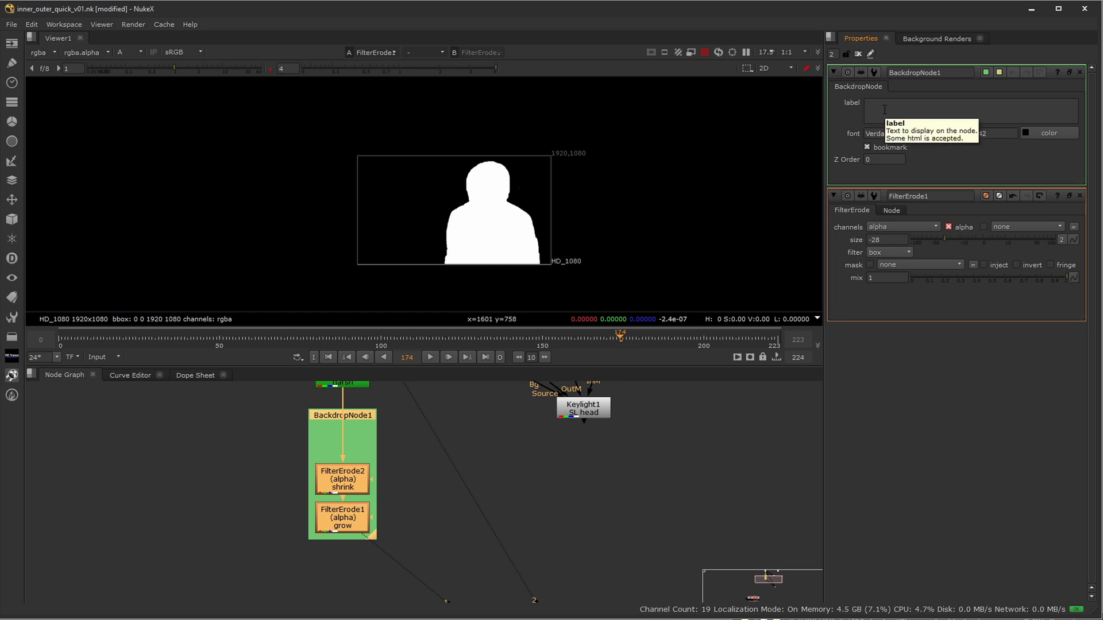
pyautogui.write('anim gmat')
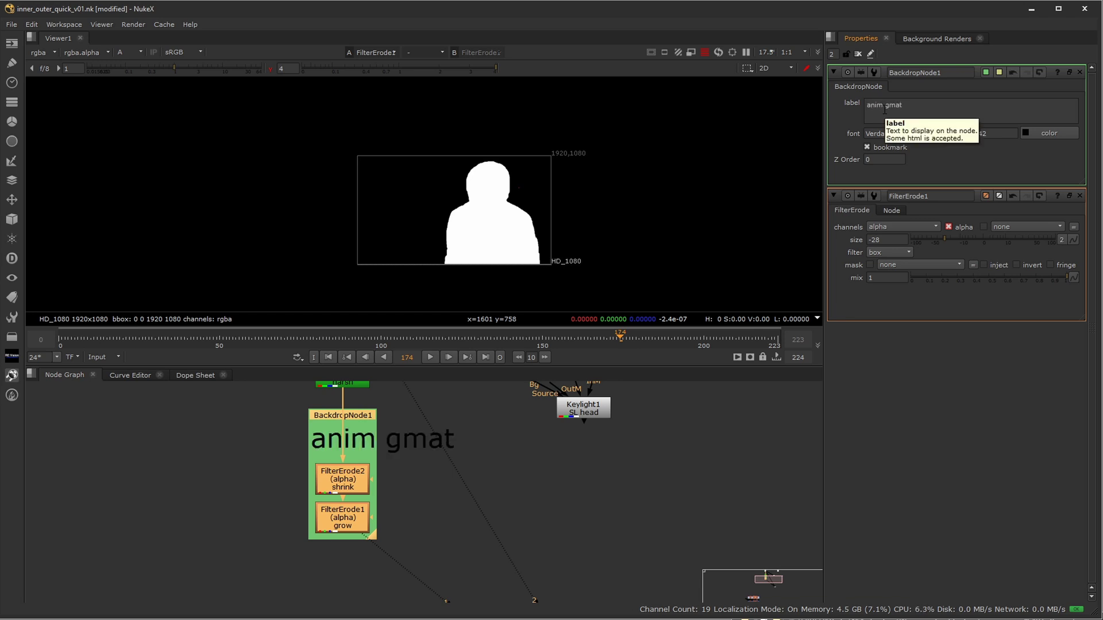
# Move the Keylight node farther away from the Primatte and lower the anim gmat backdrop in the node graph.
pyautogui.moveTo(577, 407); pyautogui.dragTo(524, 452, button='middle')
pyautogui.moveTo(524, 453); pyautogui.dragTo(643, 432)
pyautogui.moveTo(498, 462); pyautogui.dragTo(507, 488, button='middle')
pyautogui.moveTo(278, 488); pyautogui.dragTo(280, 566)
pyautogui.click(383, 519)
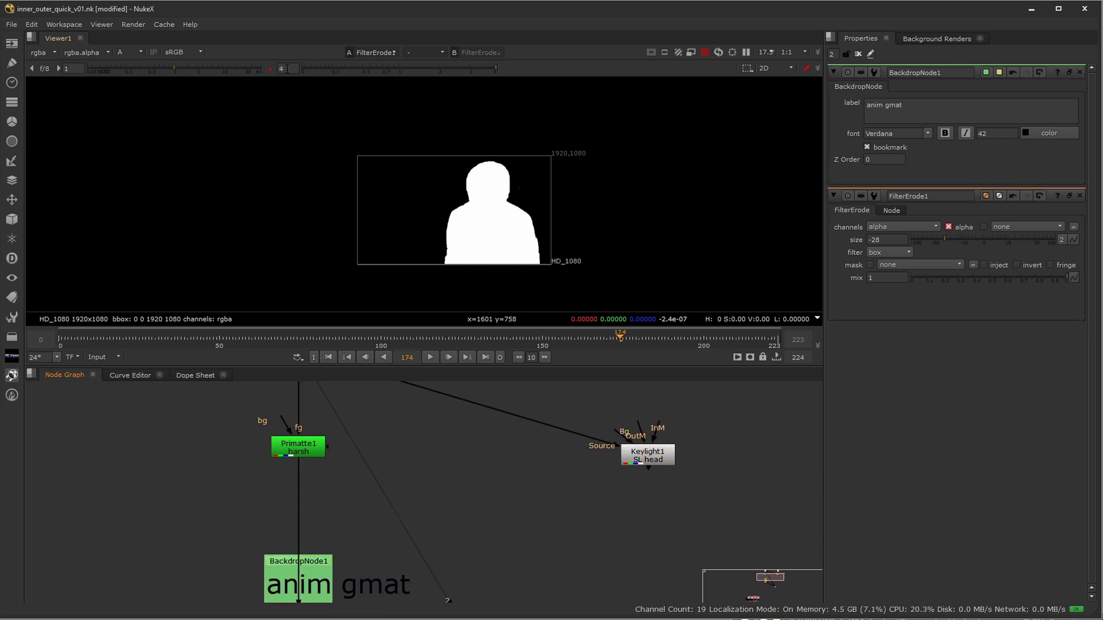
# Inspect the matte at viewer gamma 0, reset the gamma to 1, and view the Primatte output.
pyautogui.click(272, 67)
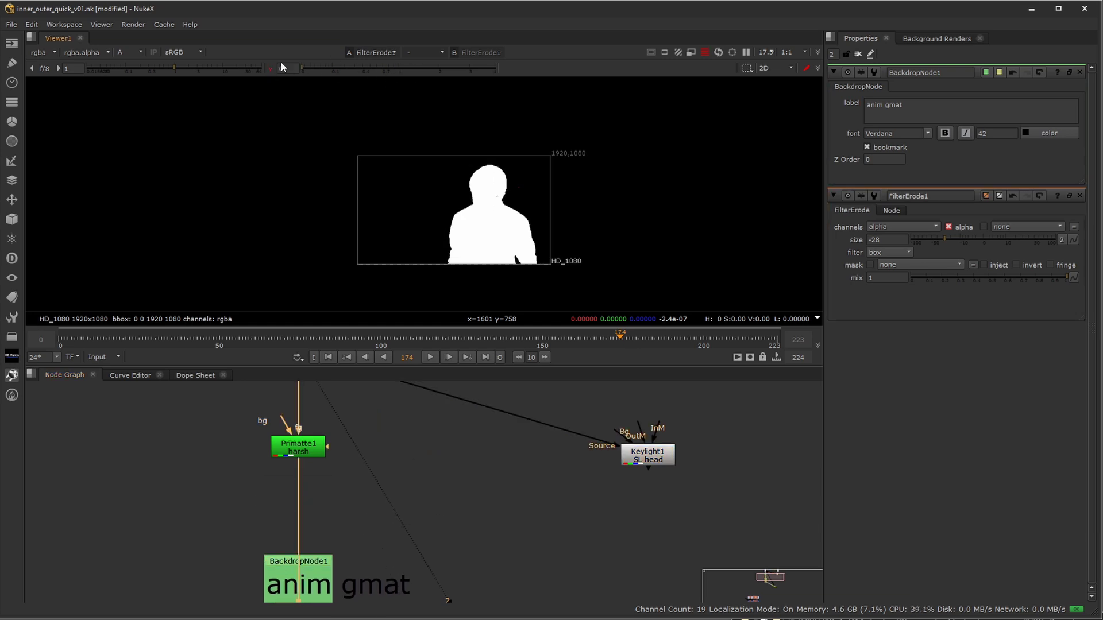
pyautogui.scroll(4, 450, 190)
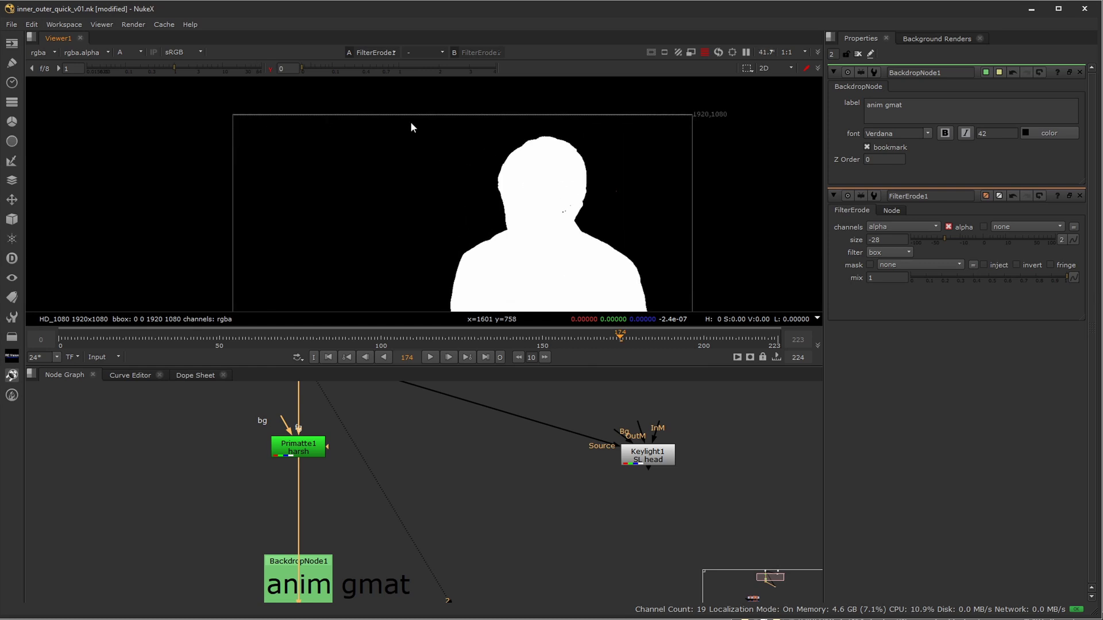
pyautogui.click(268, 67)
pyautogui.click(299, 447)
pyautogui.press('1')
# Add a separate Erode (filter) node branching from the Primatte and view its output.
pyautogui.click(482, 515)
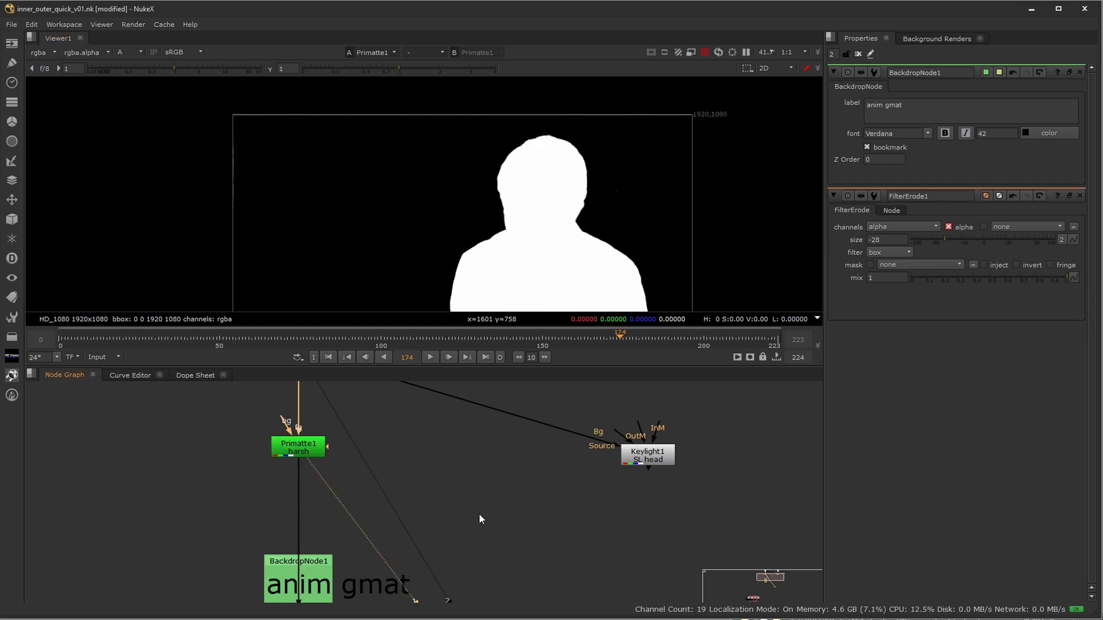
pyautogui.press('Tab')
pyautogui.write('erod')
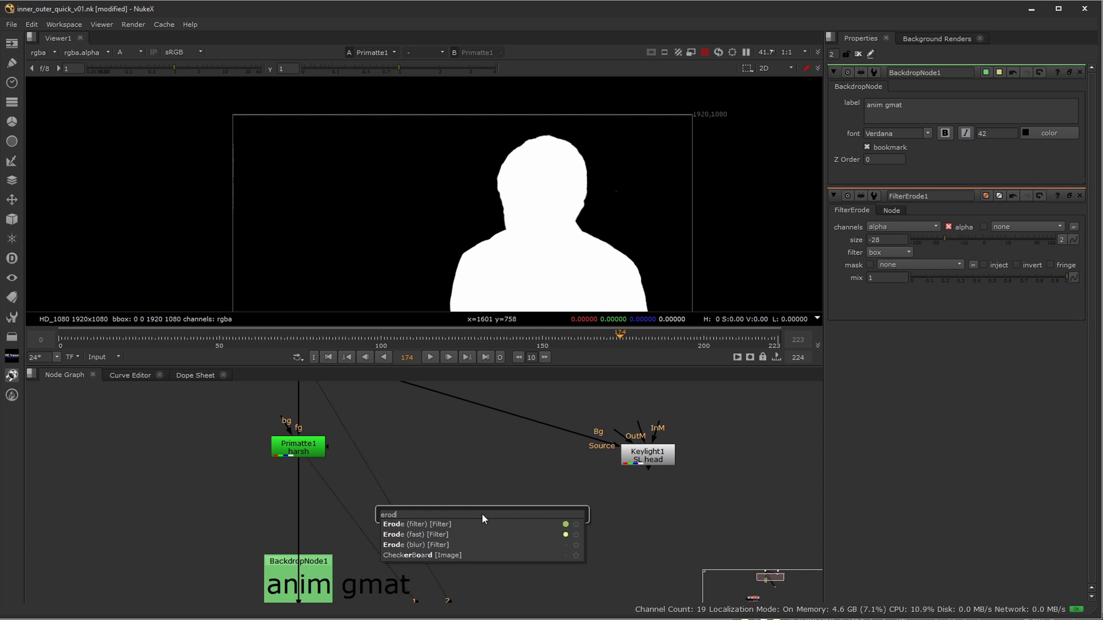
pyautogui.press('Down')
pyautogui.press('Return')
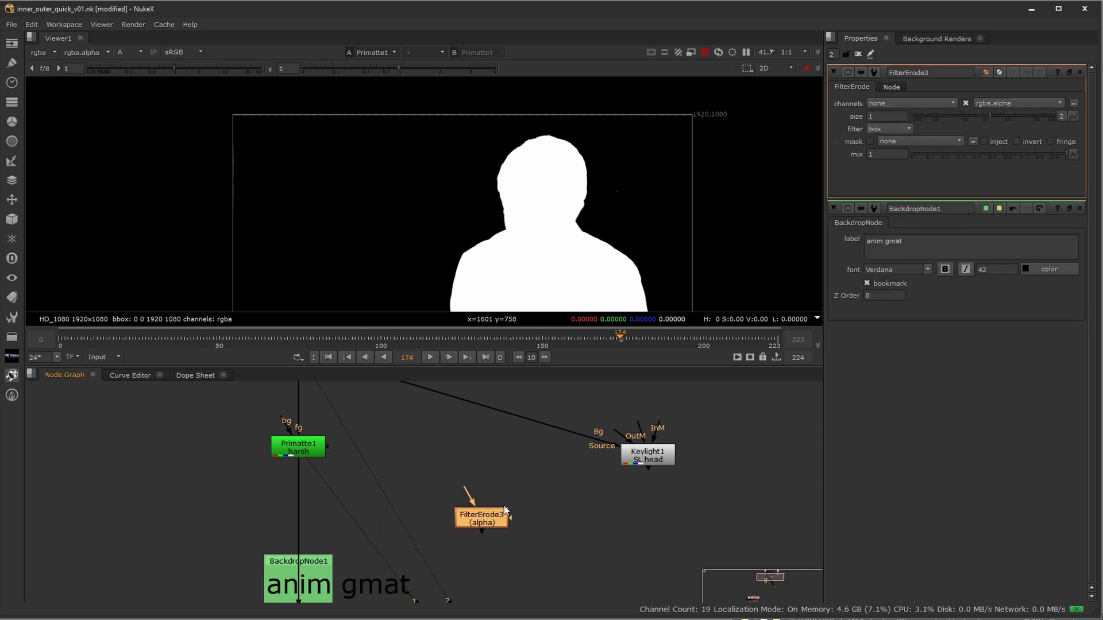
pyautogui.moveTo(468, 495); pyautogui.dragTo(315, 451)
pyautogui.press('1')
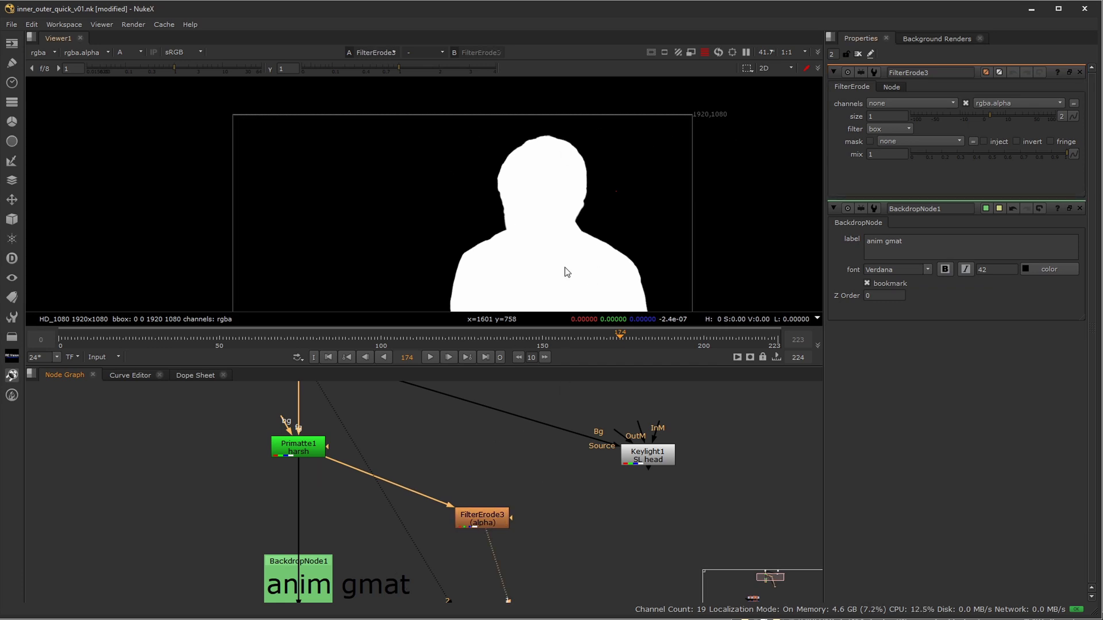
# Set the branched erode's channels to alpha and its size to 19.
pyautogui.click(487, 521)
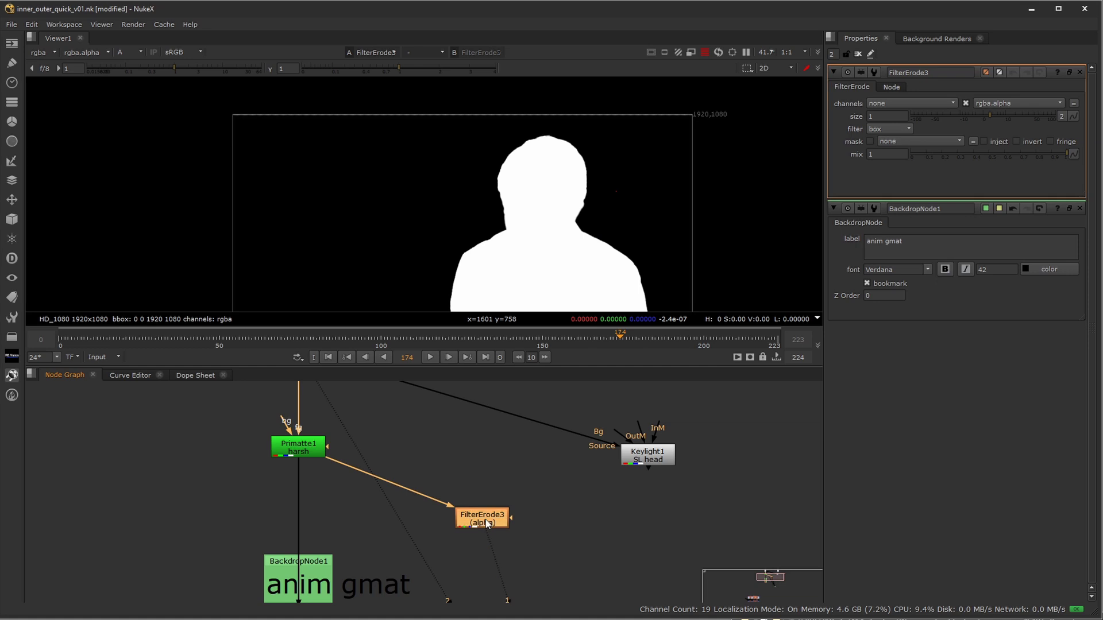
pyautogui.click(890, 104)
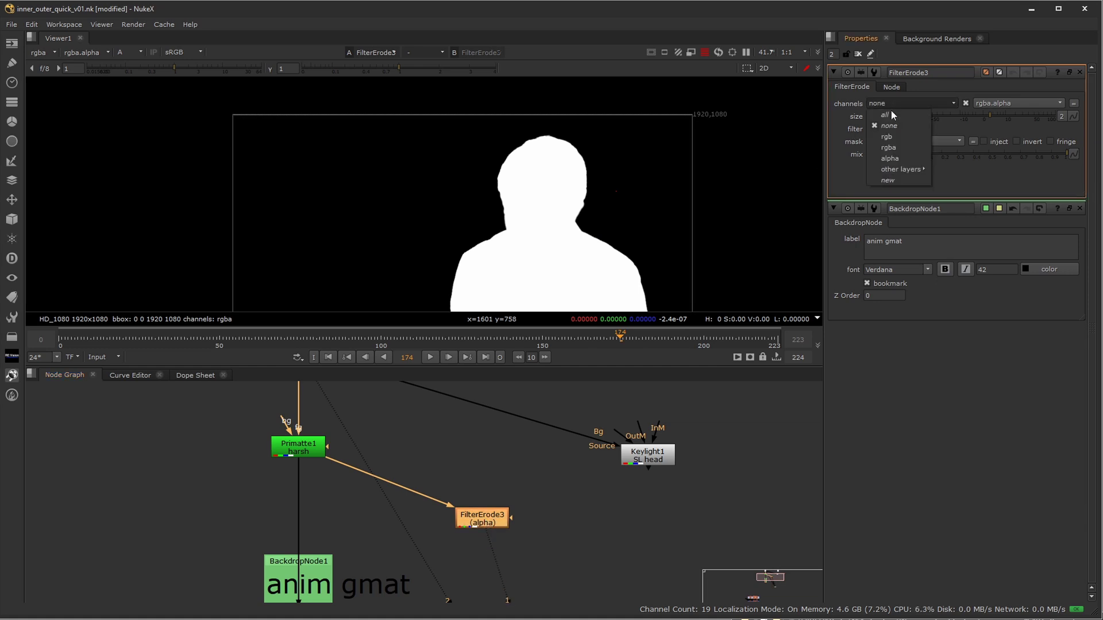
pyautogui.click(892, 160)
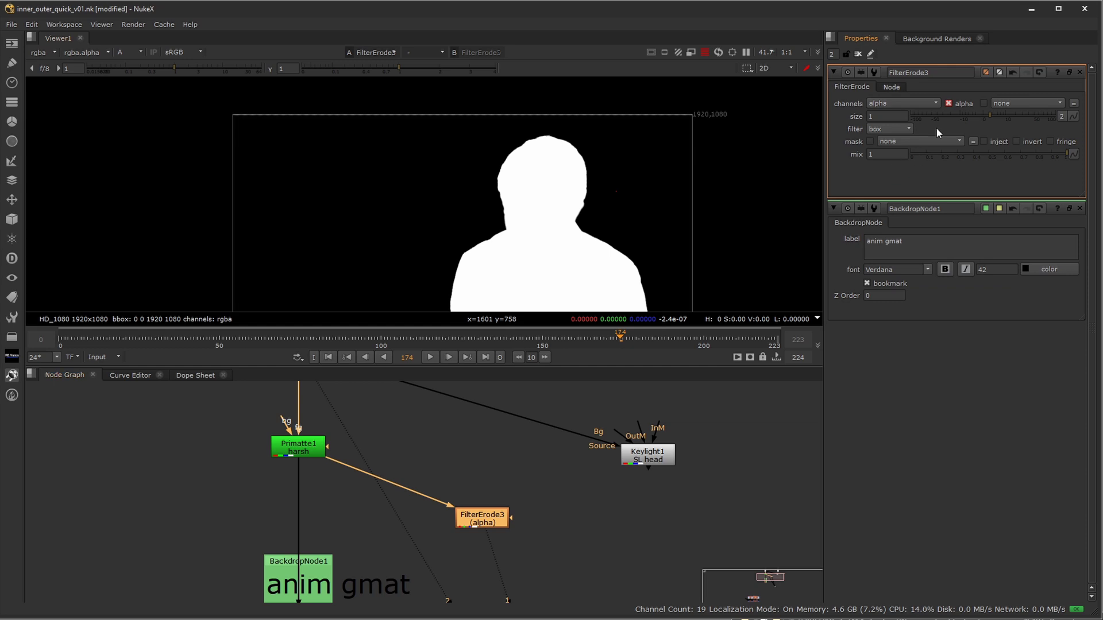
pyautogui.moveTo(991, 113); pyautogui.dragTo(1015, 117)
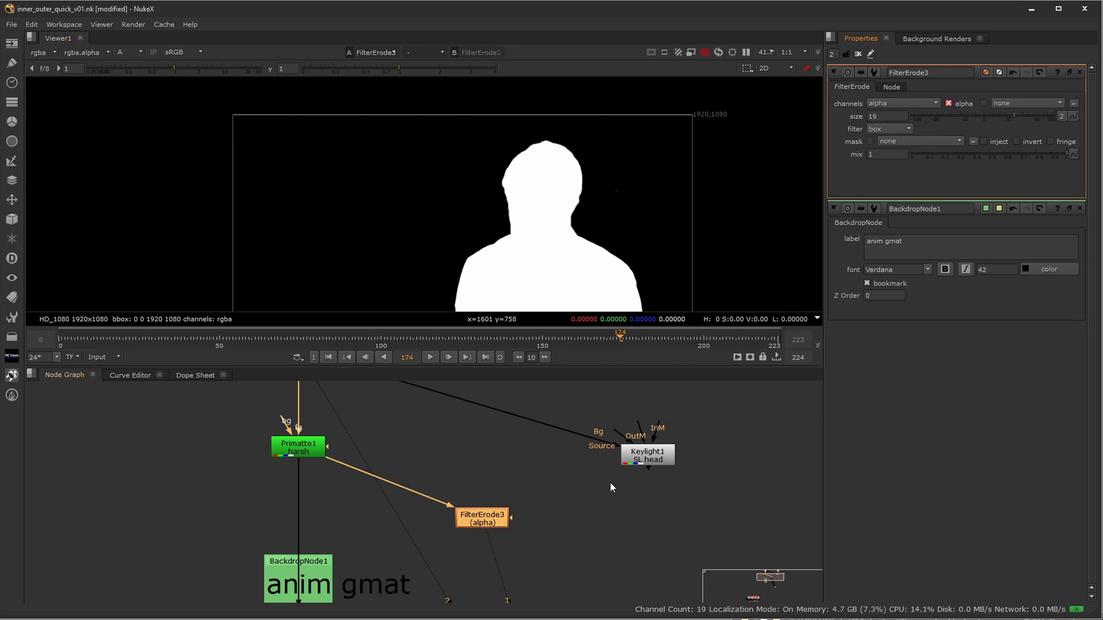
# View the Read6 plate at frame 106 and examine the raised hands and fingers up close.
pyautogui.moveTo(601, 485); pyautogui.dragTo(577, 527, button='middle')
pyautogui.click(285, 444)
pyautogui.press('1')
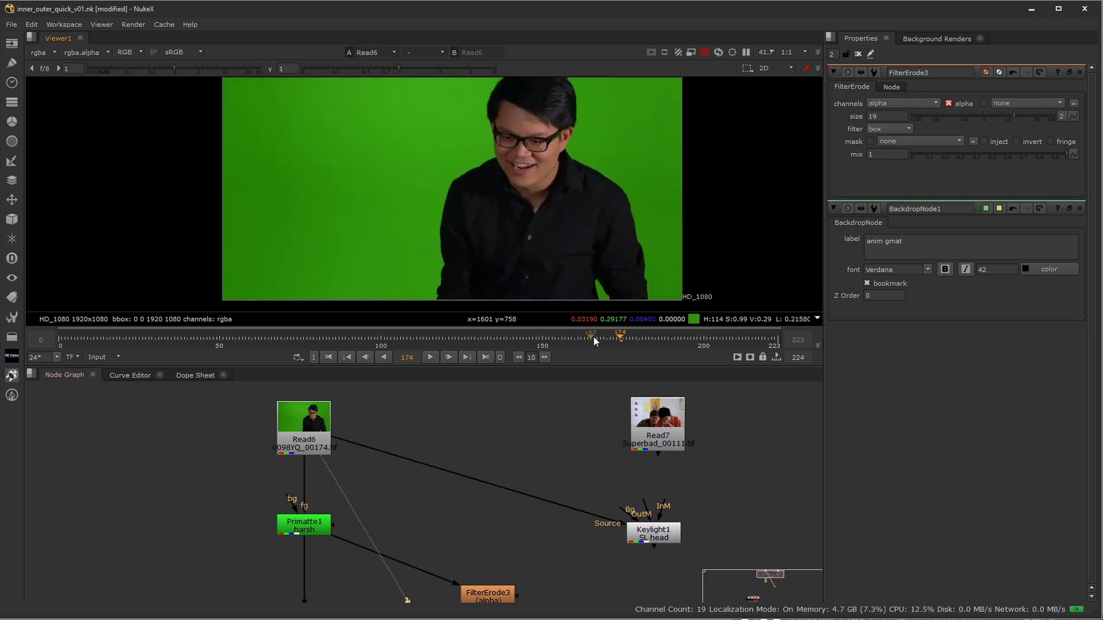
pyautogui.moveTo(594, 337); pyautogui.dragTo(401, 339)
pyautogui.scroll(5, 468, 144)
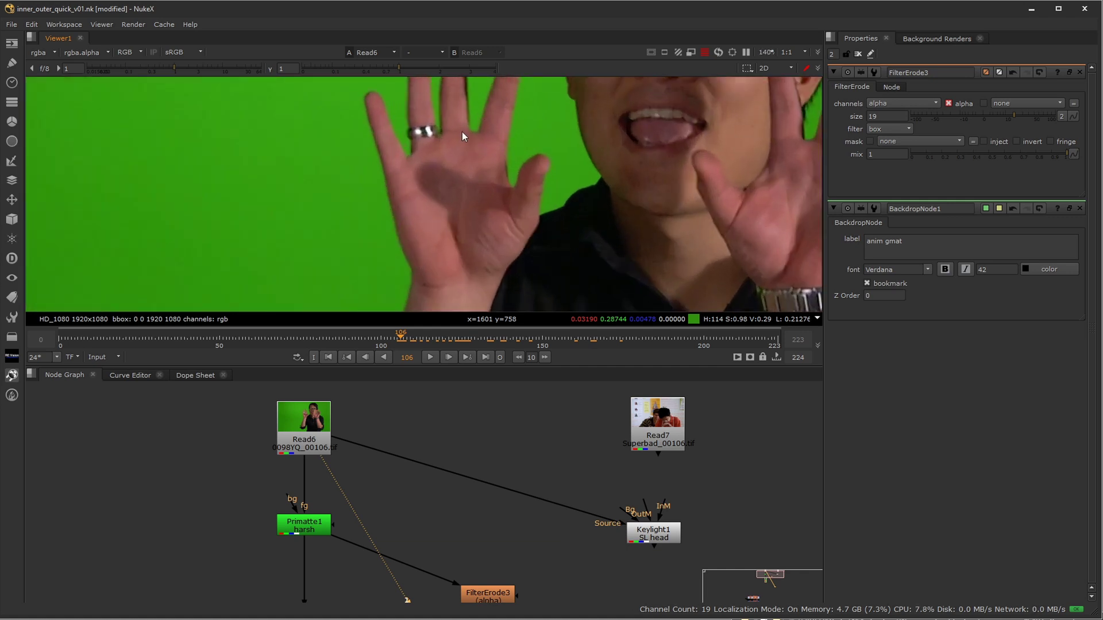
pyautogui.scroll(4, 468, 173)
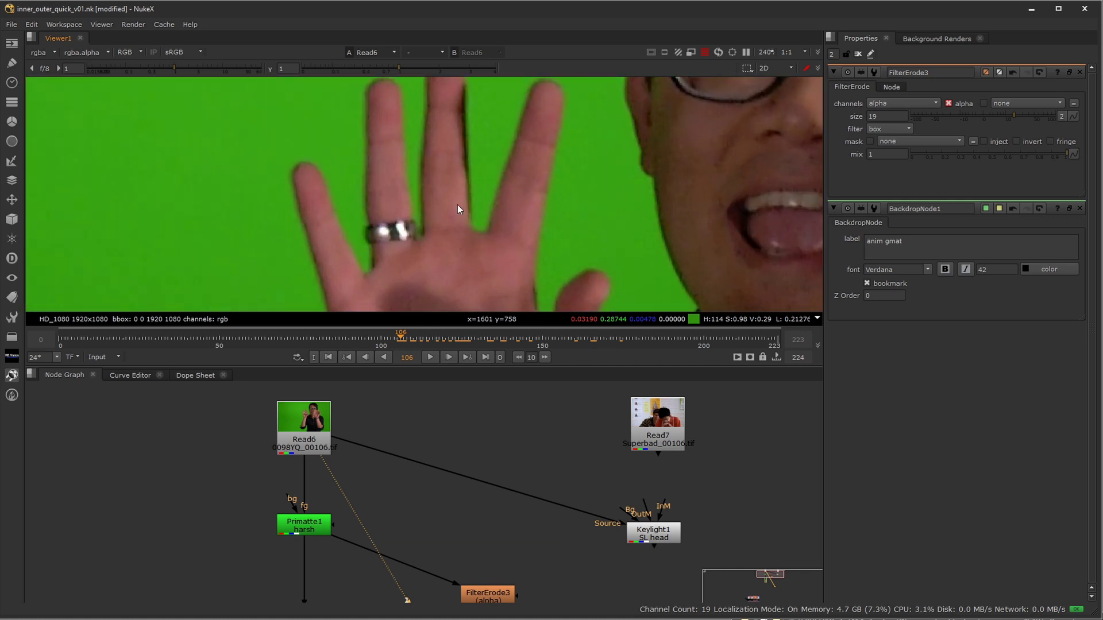
pyautogui.scroll(-5, 483, 220)
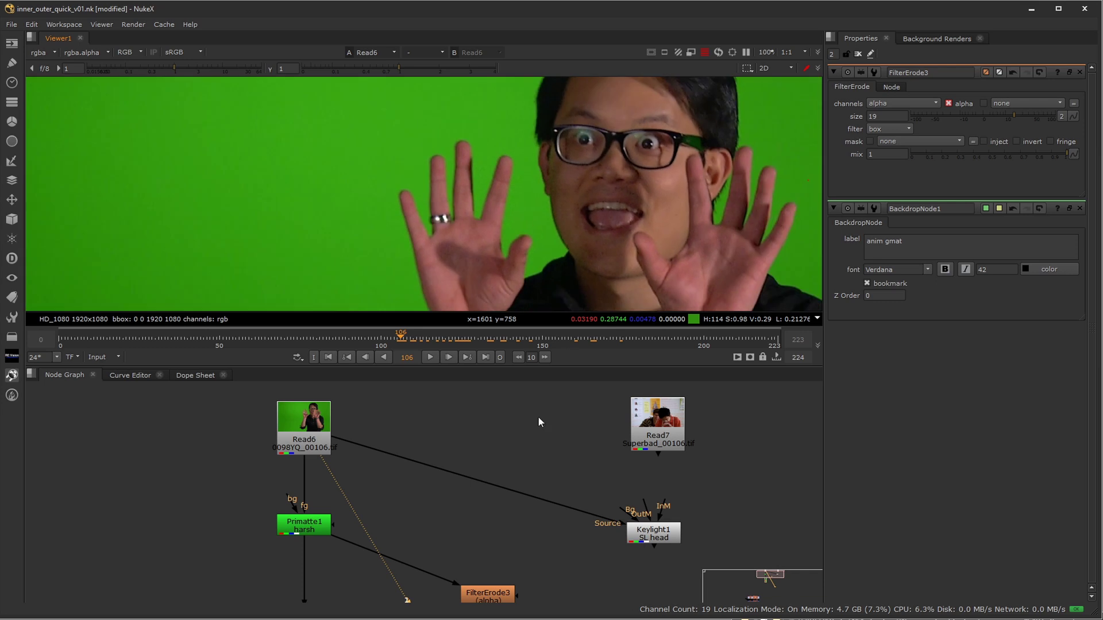
pyautogui.moveTo(734, 509); pyautogui.dragTo(690, 450, button='middle')
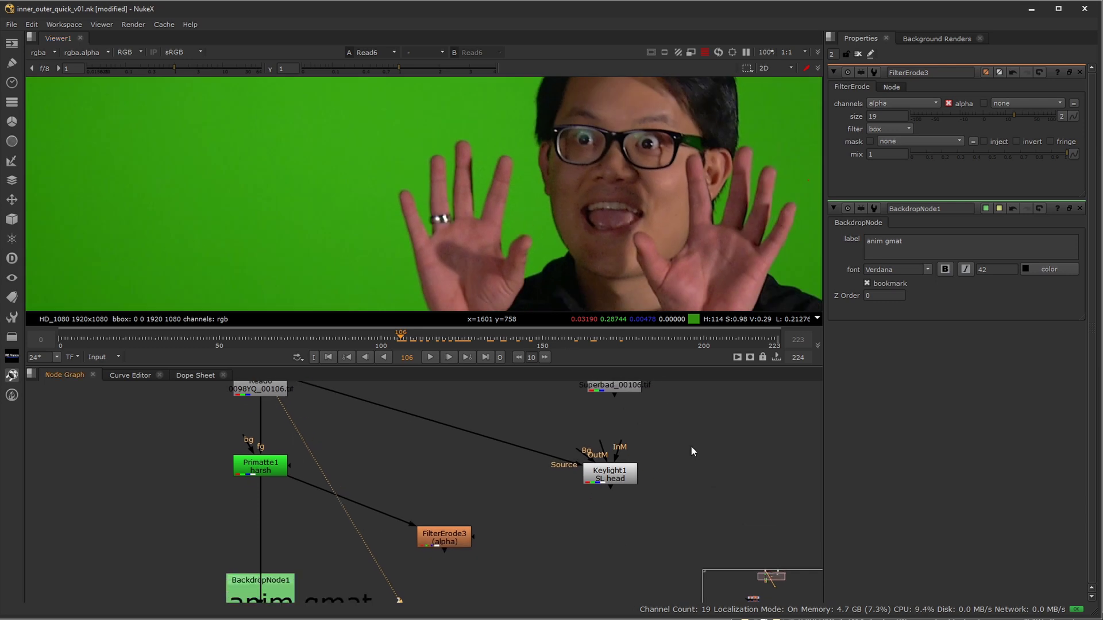
# View the branched erode's alpha and set its size to 5.5, checking the gaps between the fingers.
pyautogui.click(452, 540)
pyautogui.press('1')
pyautogui.press('a')
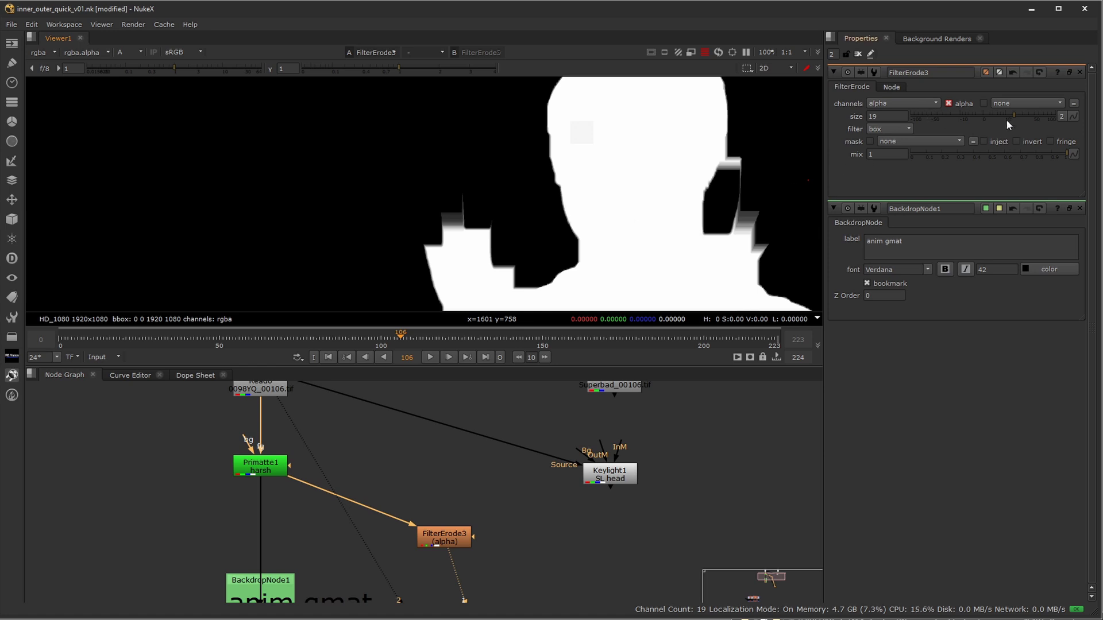
pyautogui.moveTo(1014, 118); pyautogui.dragTo(1001, 131)
pyautogui.scroll(5, 770, 175)
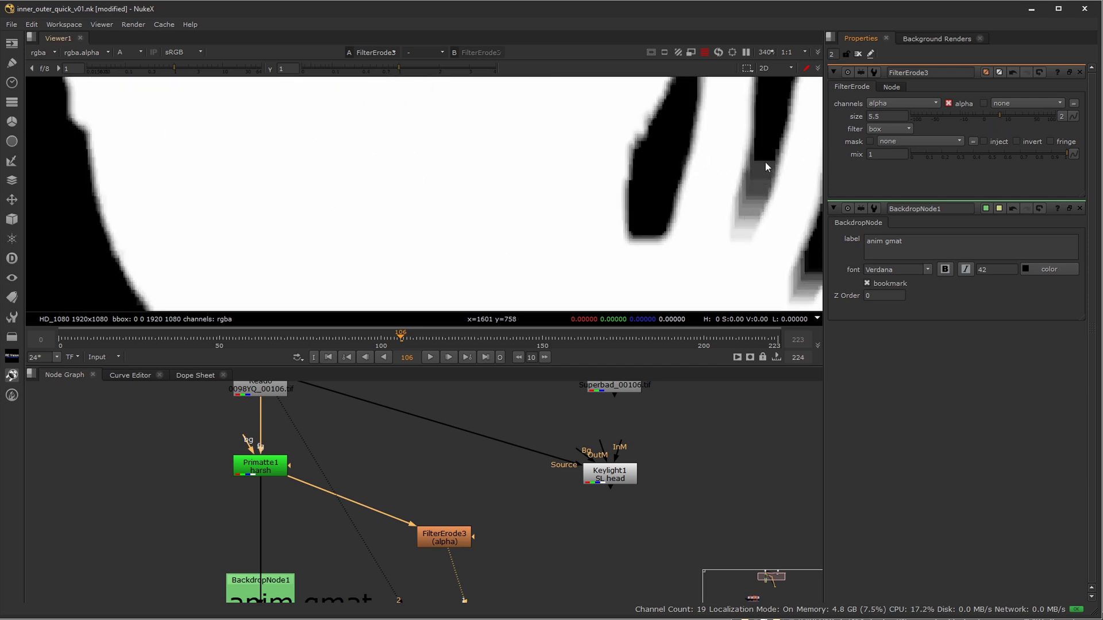
pyautogui.scroll(-6, 747, 201)
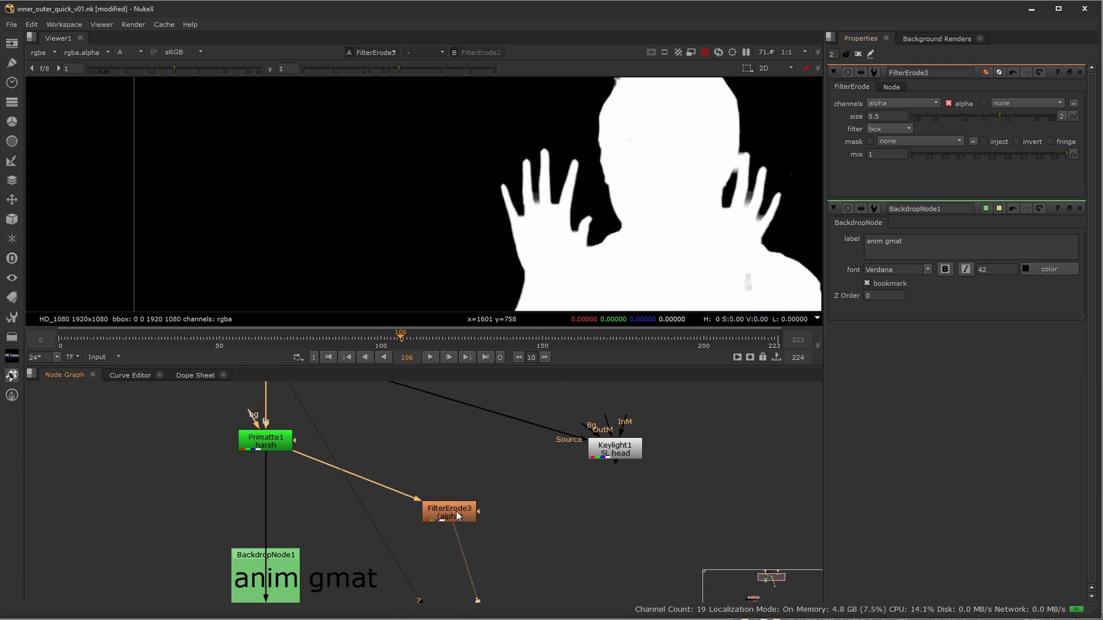
# Move the branched erode lower in the graph and extend the anim gmat backdrop below the grow erode.
pyautogui.moveTo(456, 564); pyautogui.dragTo(453, 514, button='middle')
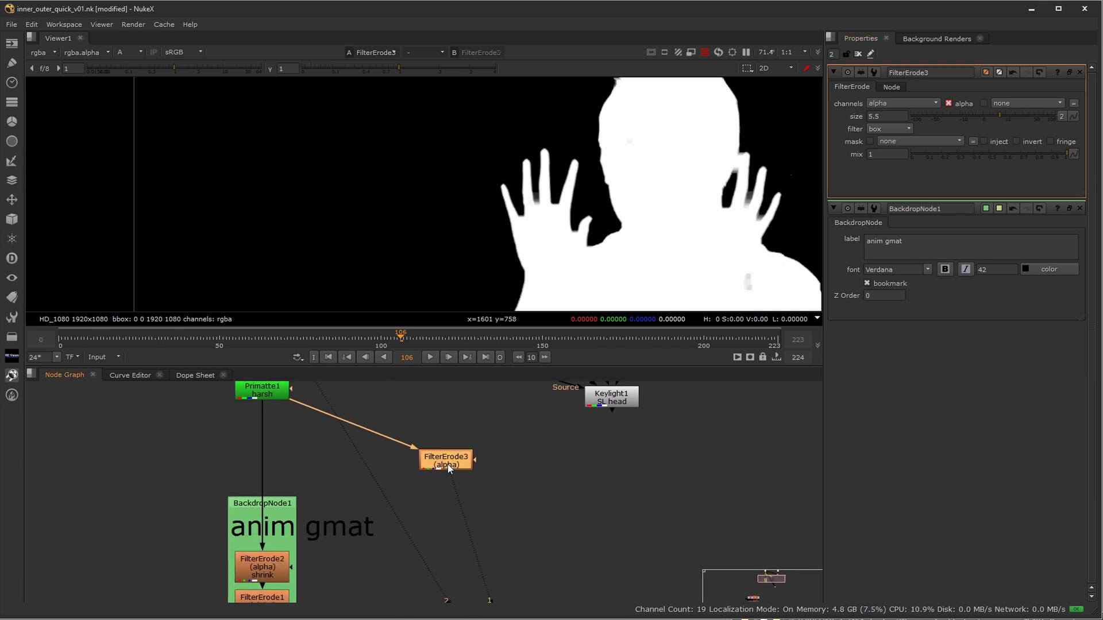
pyautogui.moveTo(449, 466); pyautogui.dragTo(474, 509)
pyautogui.moveTo(371, 559); pyautogui.dragTo(355, 430, button='middle')
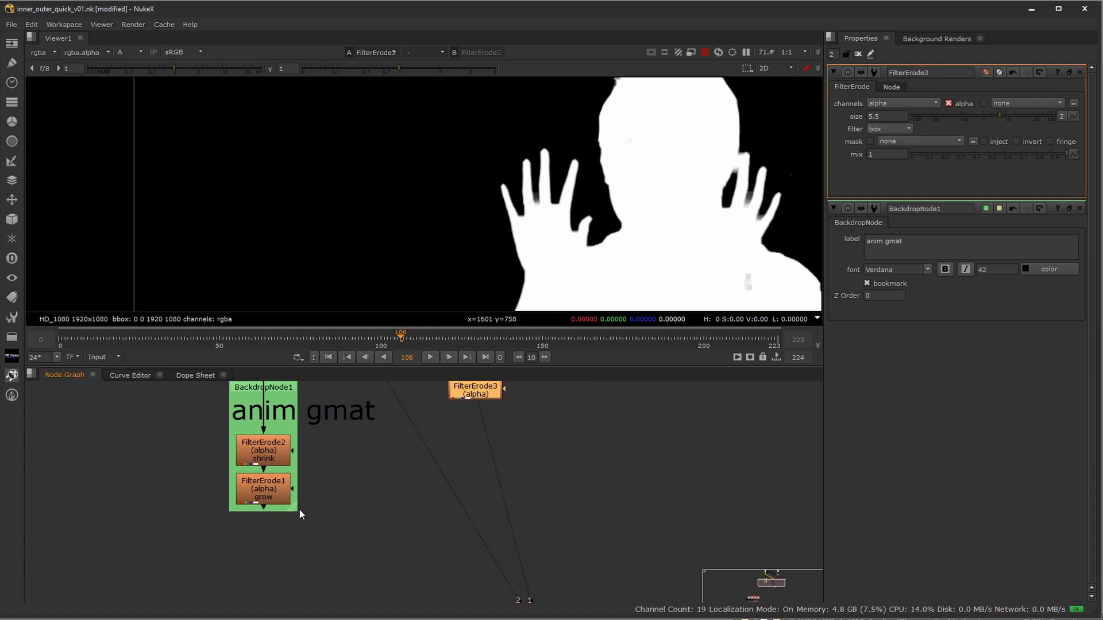
pyautogui.moveTo(295, 511); pyautogui.dragTo(304, 559)
# Add a Blur after the grow erode and restrict its channels to alpha.
pyautogui.click(277, 485)
pyautogui.press('b')
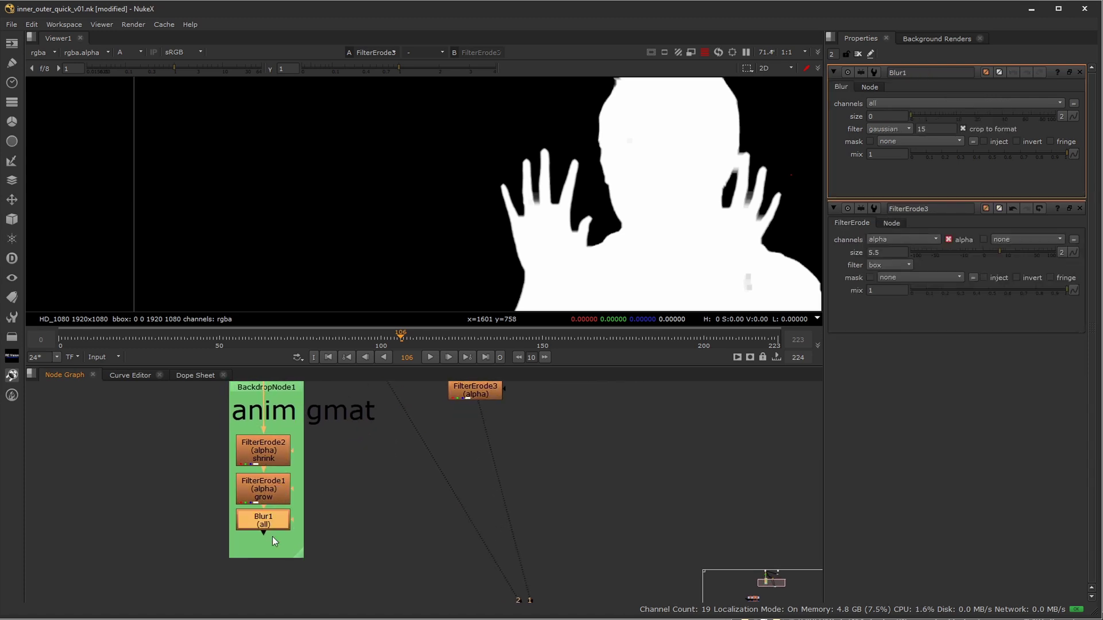
pyautogui.click(887, 102)
pyautogui.click(890, 154)
# Add a Blur after the branched erode and restrict its channels to alpha.
pyautogui.click(483, 392)
pyautogui.press('b')
pyautogui.moveTo(526, 423); pyautogui.dragTo(542, 469, button='middle')
pyautogui.click(882, 104)
pyautogui.click(897, 144)
# Enclose the branched erode and its Blur in a Backdrop.
pyautogui.click(515, 480)
pyautogui.moveTo(515, 480); pyautogui.dragTo(440, 415)
pyautogui.press('Tab')
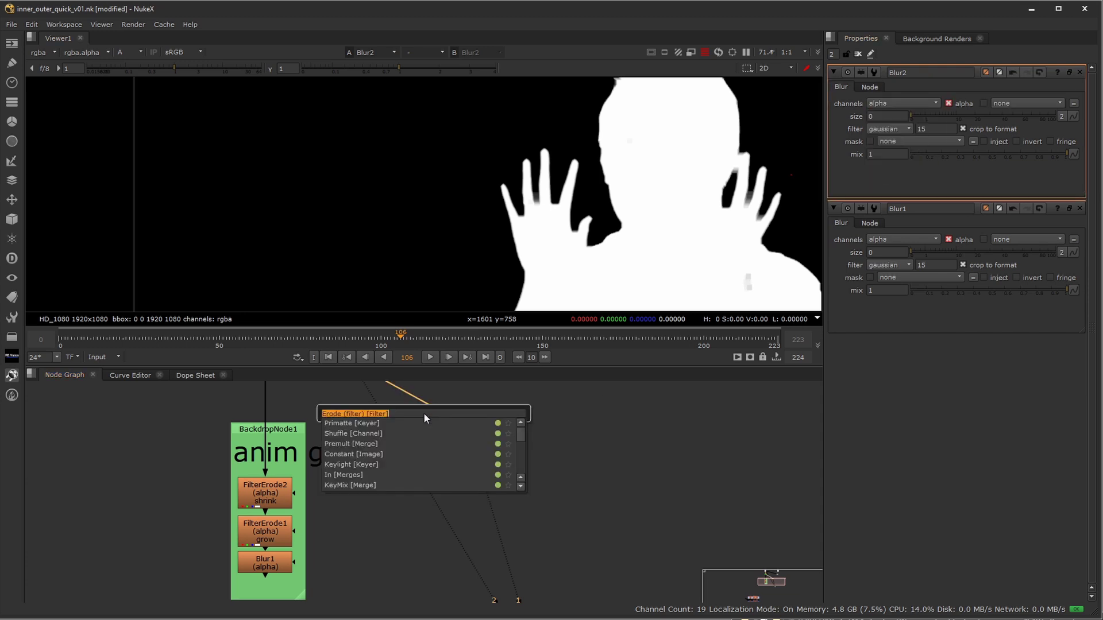
pyautogui.write('badr')
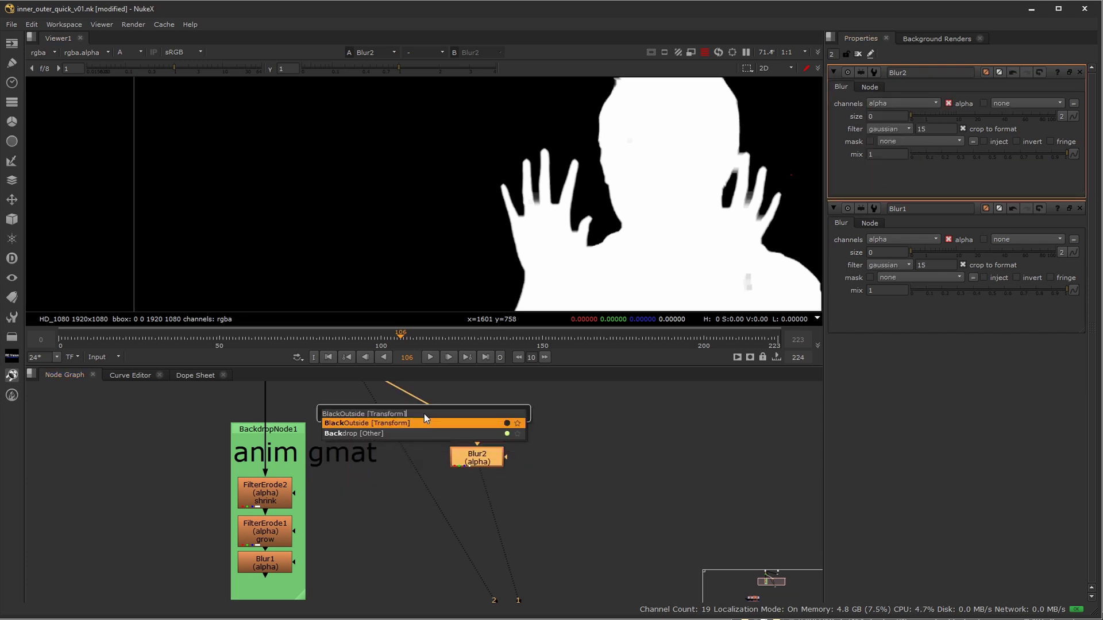
pyautogui.press('Return')
pyautogui.moveTo(443, 407); pyautogui.dragTo(452, 452, button='middle')
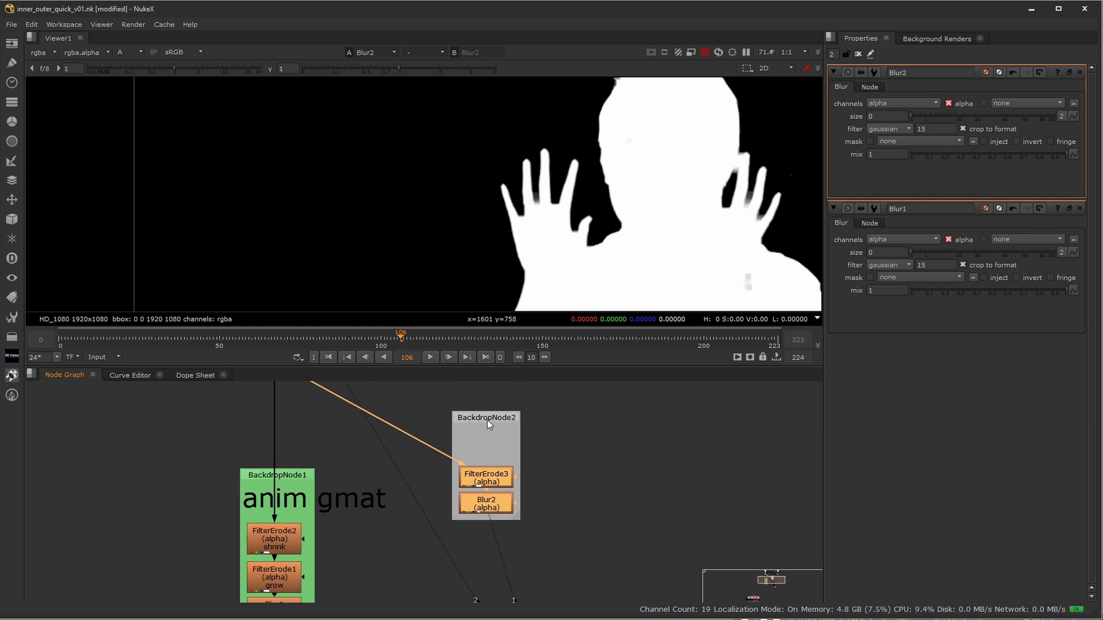
# Move the new Backdrop lower, beside the anim gmat backdrop, and label it "in matte".
pyautogui.moveTo(488, 420); pyautogui.dragTo(474, 467)
pyautogui.doubleClick(475, 468)
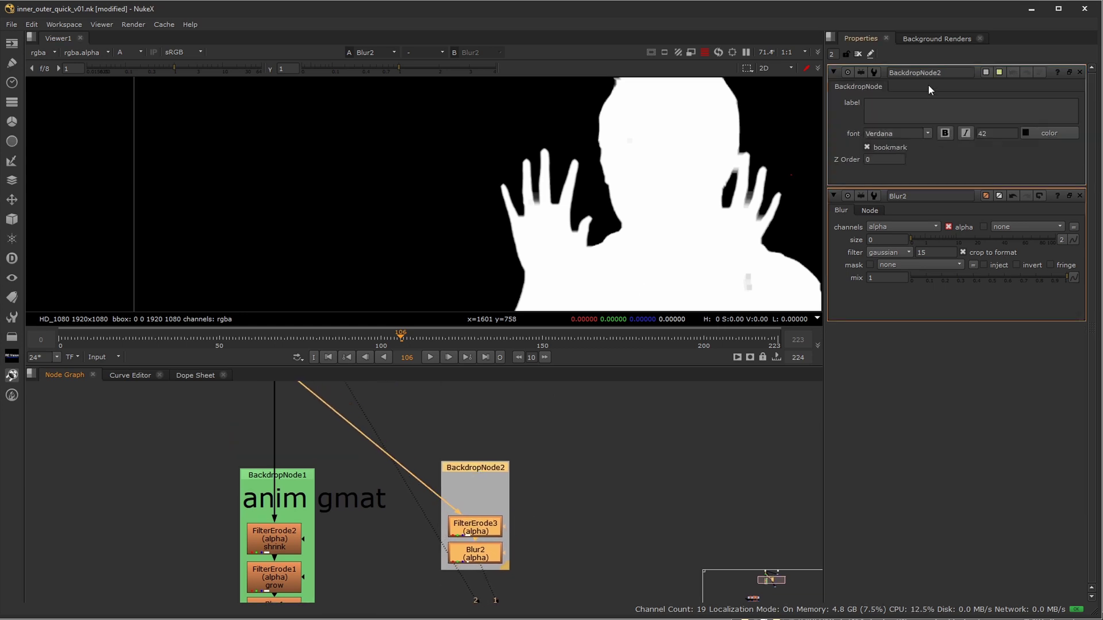
pyautogui.click(908, 115)
pyautogui.write('in matte')
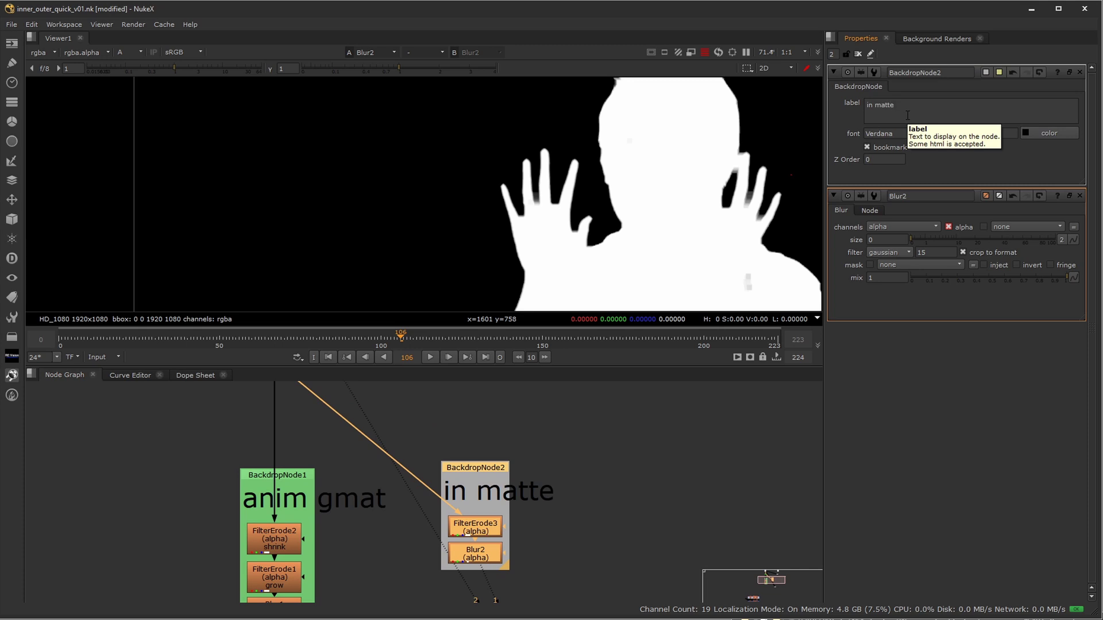
# Nudge the in matte backdrop toward anim gmat and move the Keylight node lower, beyond the in matte backdrop.
pyautogui.moveTo(479, 471); pyautogui.dragTo(464, 475)
pyautogui.scroll(-4, 560, 442)
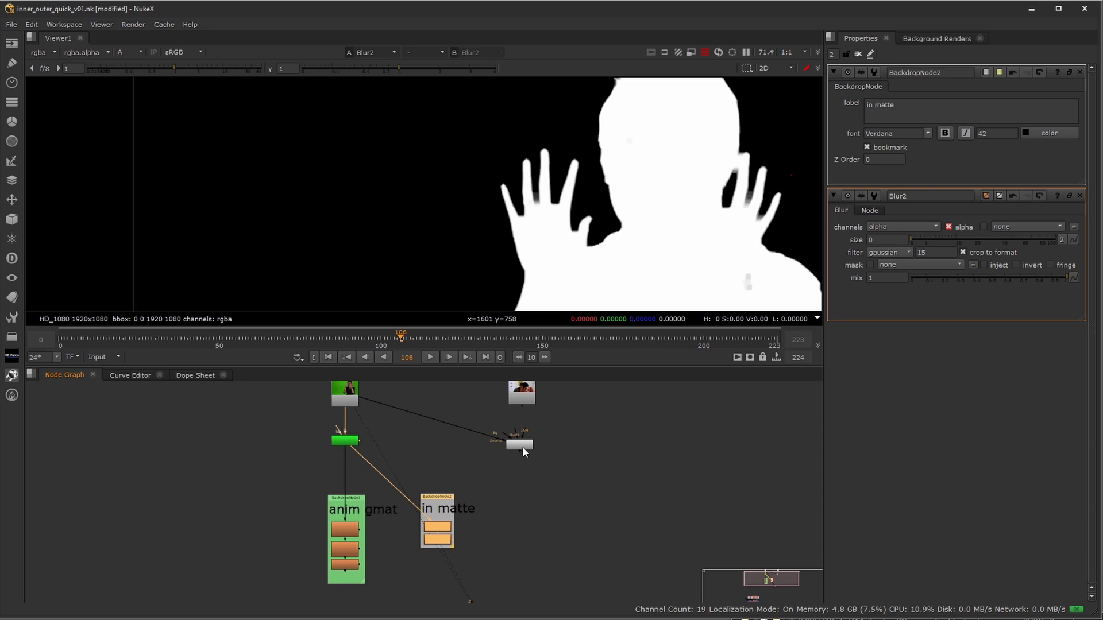
pyautogui.moveTo(523, 447); pyautogui.dragTo(572, 505)
pyautogui.scroll(4, 595, 514)
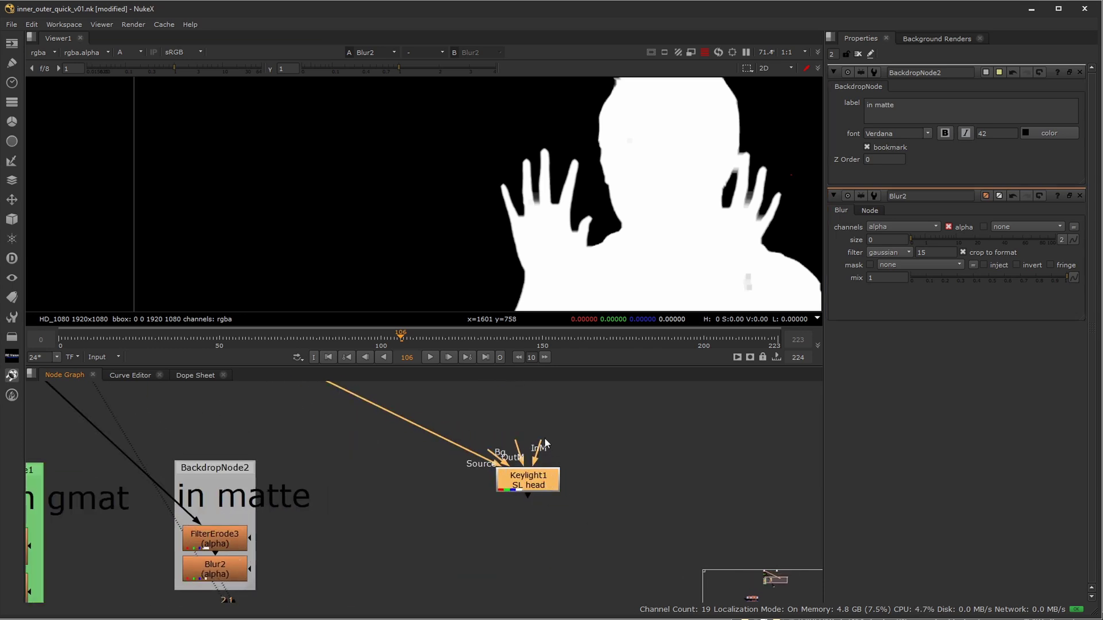
pyautogui.moveTo(518, 450); pyautogui.dragTo(562, 402)
pyautogui.moveTo(26, 486); pyautogui.dragTo(154, 470, button='middle')
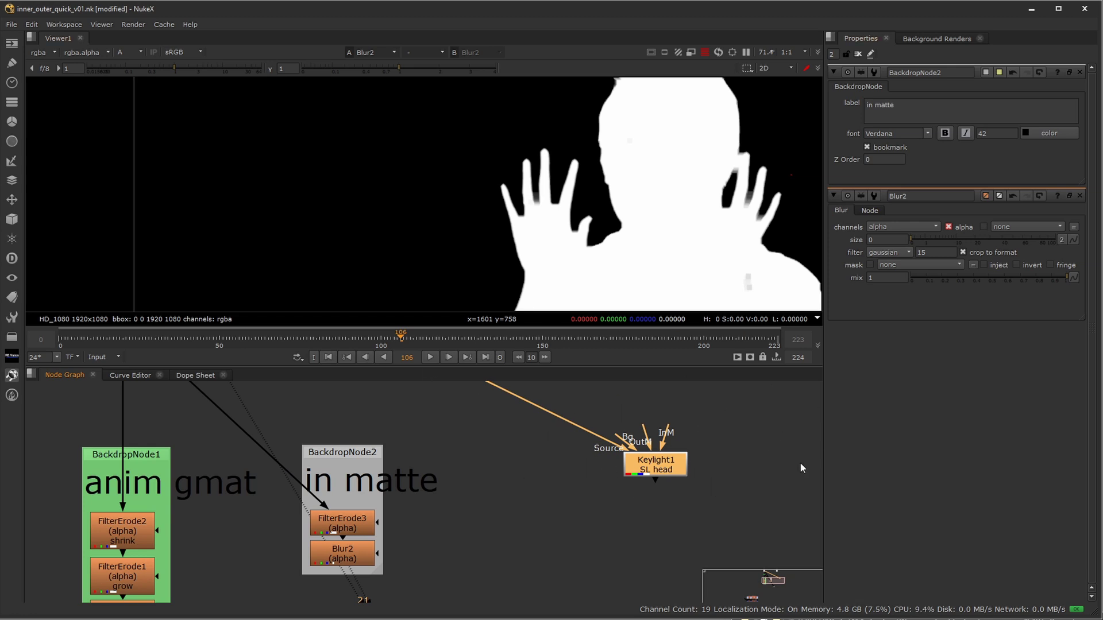
pyautogui.moveTo(520, 501)
pyautogui.mouseDown(button='middle')
pyautogui.moveTo(495, 482)
pyautogui.moveTo(523, 505)
pyautogui.mouseUp(button='middle')
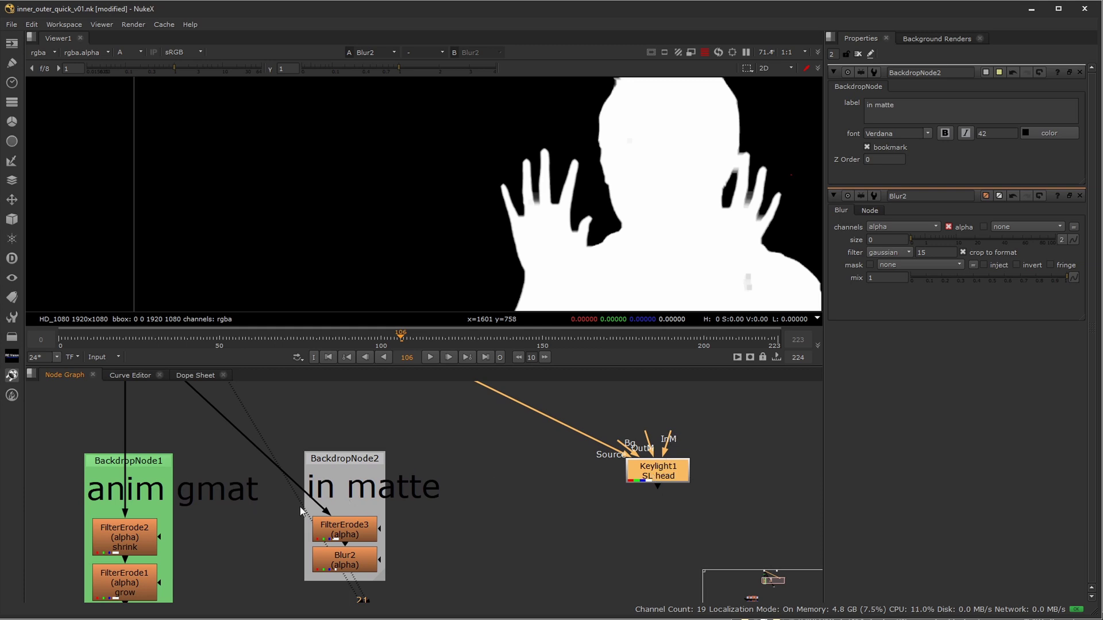
pyautogui.moveTo(573, 530); pyautogui.dragTo(515, 487, button='middle')
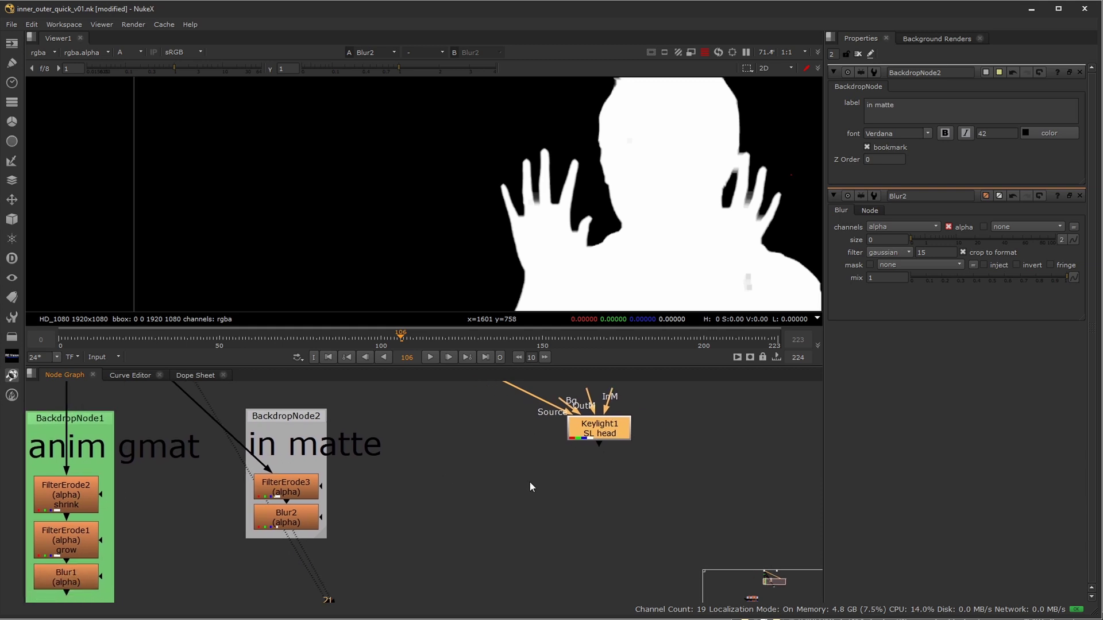
pyautogui.moveTo(583, 428); pyautogui.dragTo(611, 587)
pyautogui.scroll(-3, 539, 507)
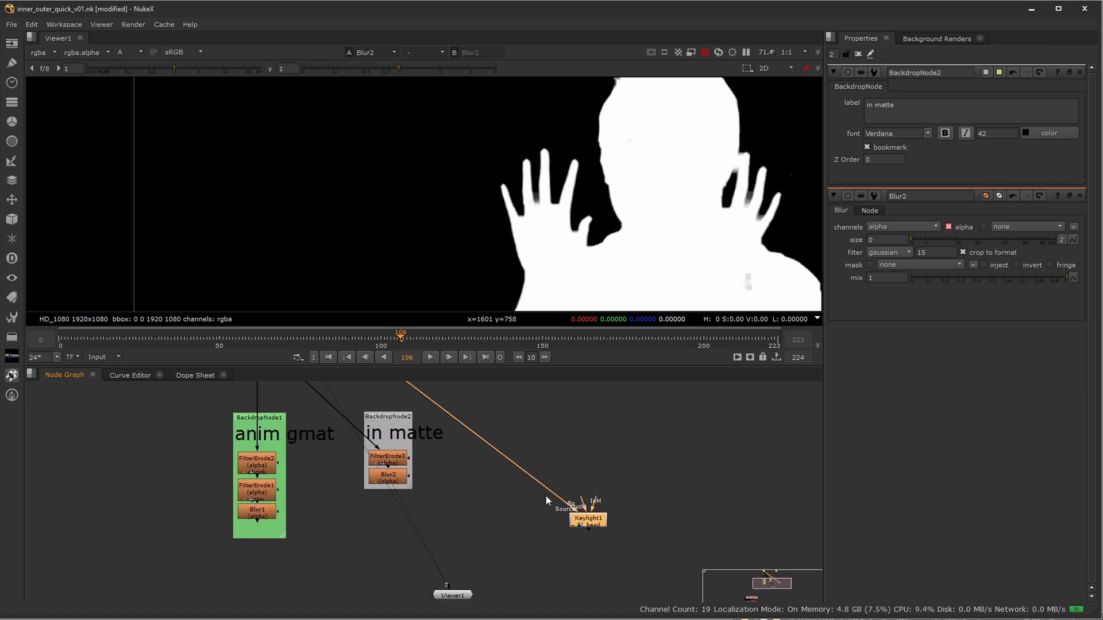
# Connect the Keylight's InM input to the in matte Blur and view the Keylight's output.
pyautogui.moveTo(598, 504); pyautogui.dragTo(401, 483)
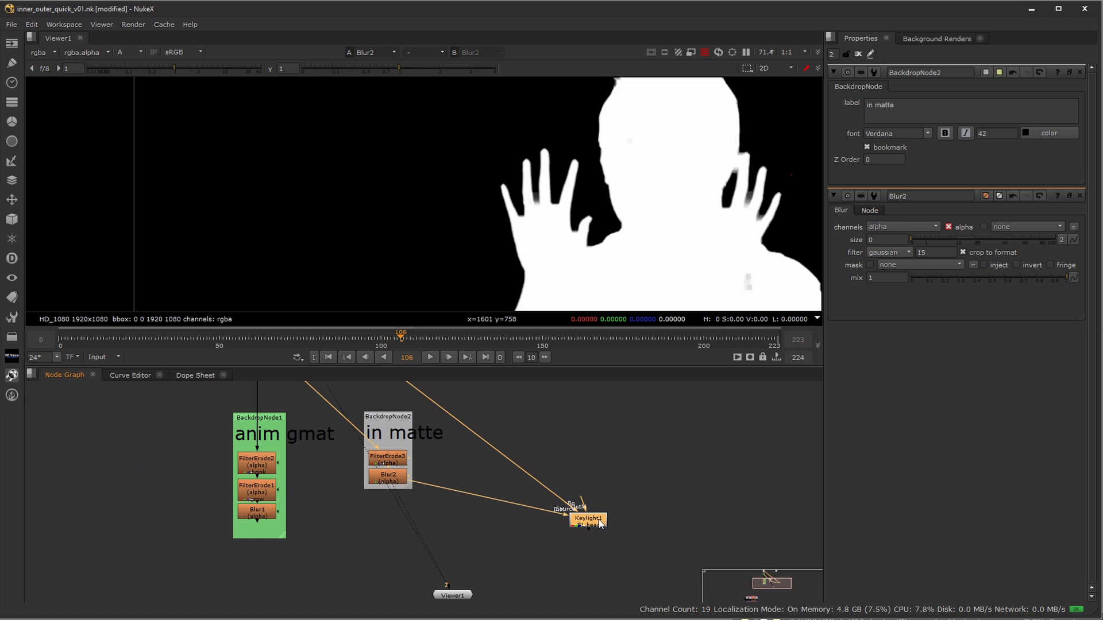
pyautogui.press('1')
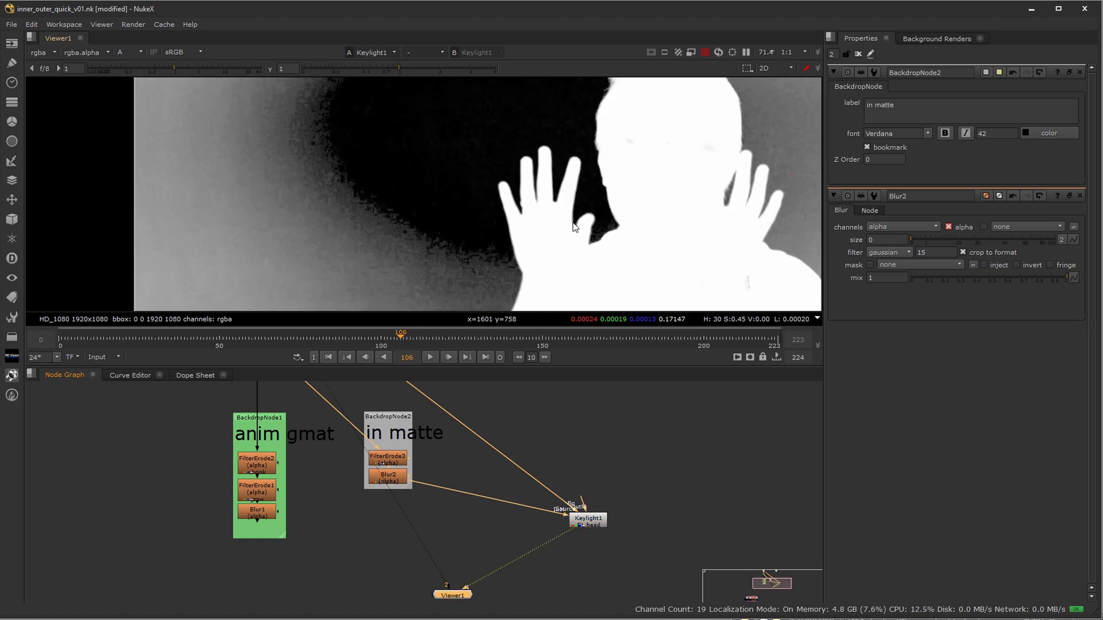
pyautogui.scroll(-3, 644, 168)
# Lower the viewer gamma to 0 and set the Keylight's InM Component to Alpha.
pyautogui.doubleClick(603, 521)
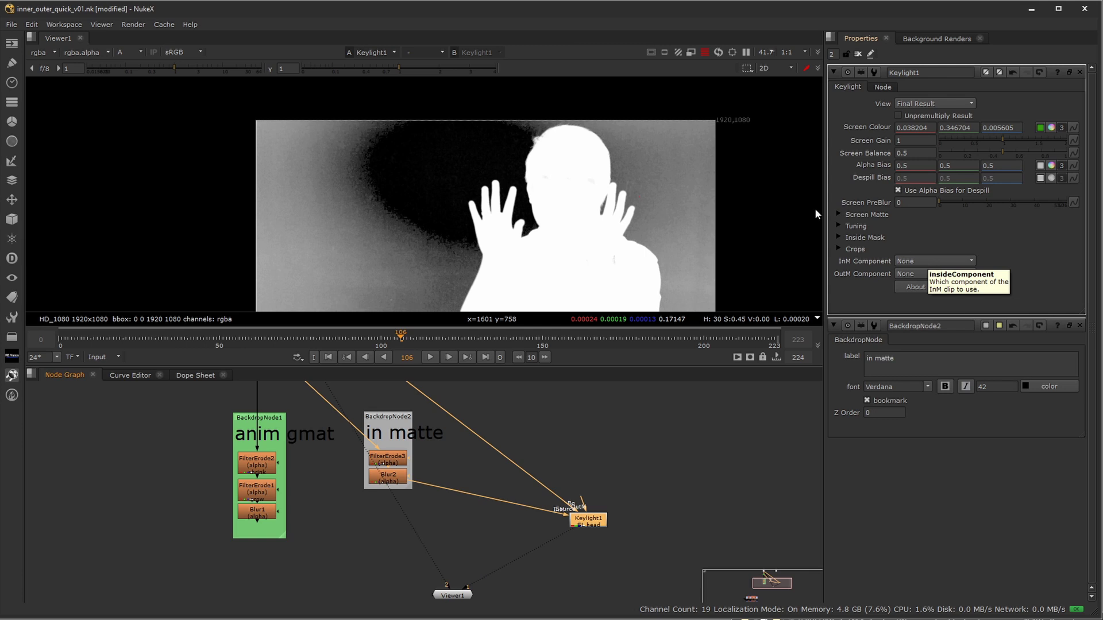
pyautogui.moveTo(397, 68); pyautogui.dragTo(274, 65)
pyautogui.click(926, 261)
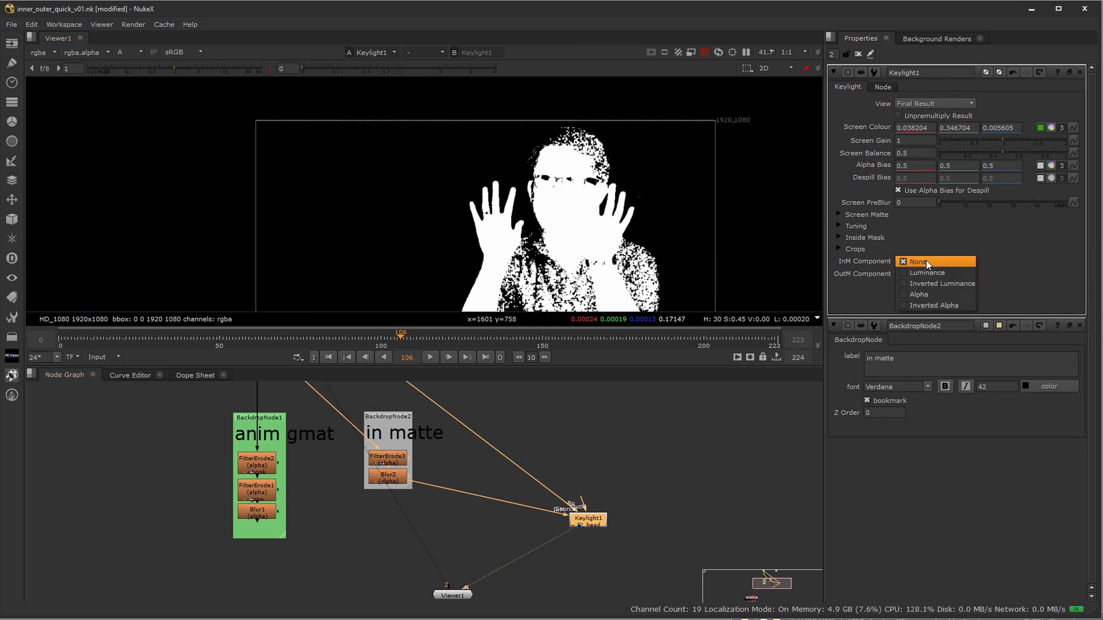
pyautogui.click(922, 294)
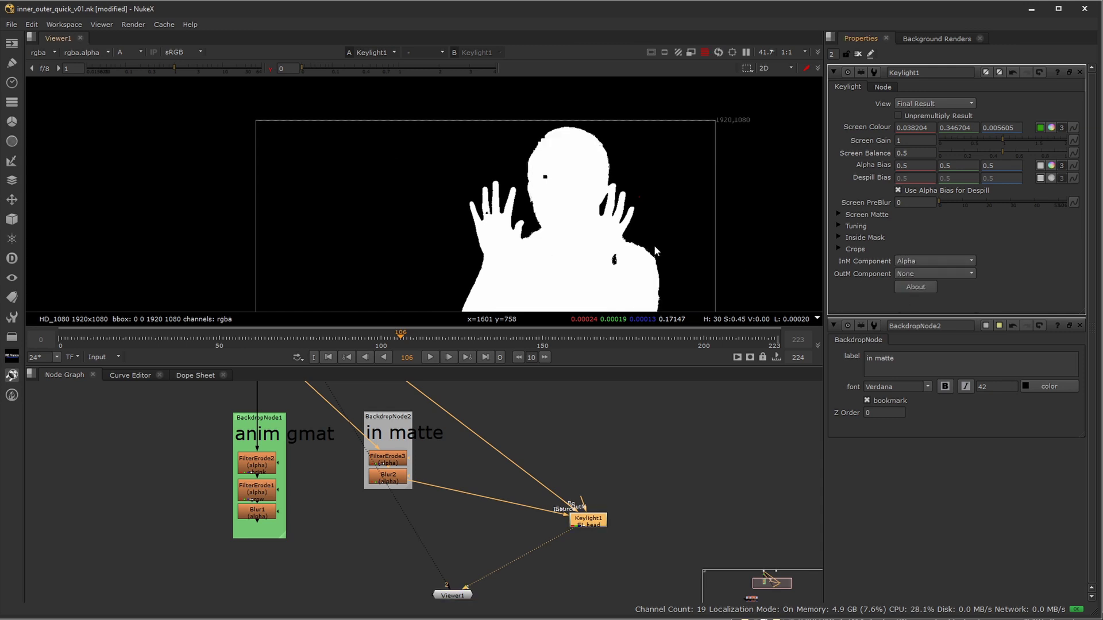
# Set the size of the FilterErode in the in matte backdrop to 9.5.
pyautogui.scroll(3, 648, 240)
pyautogui.scroll(-1, 521, 233)
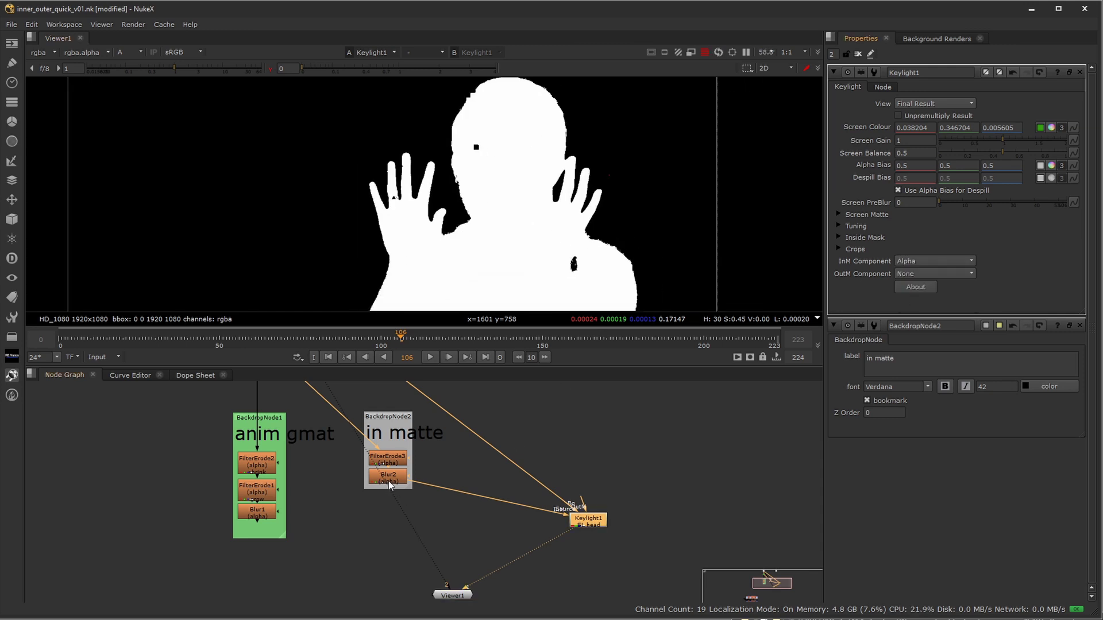
pyautogui.doubleClick(394, 462)
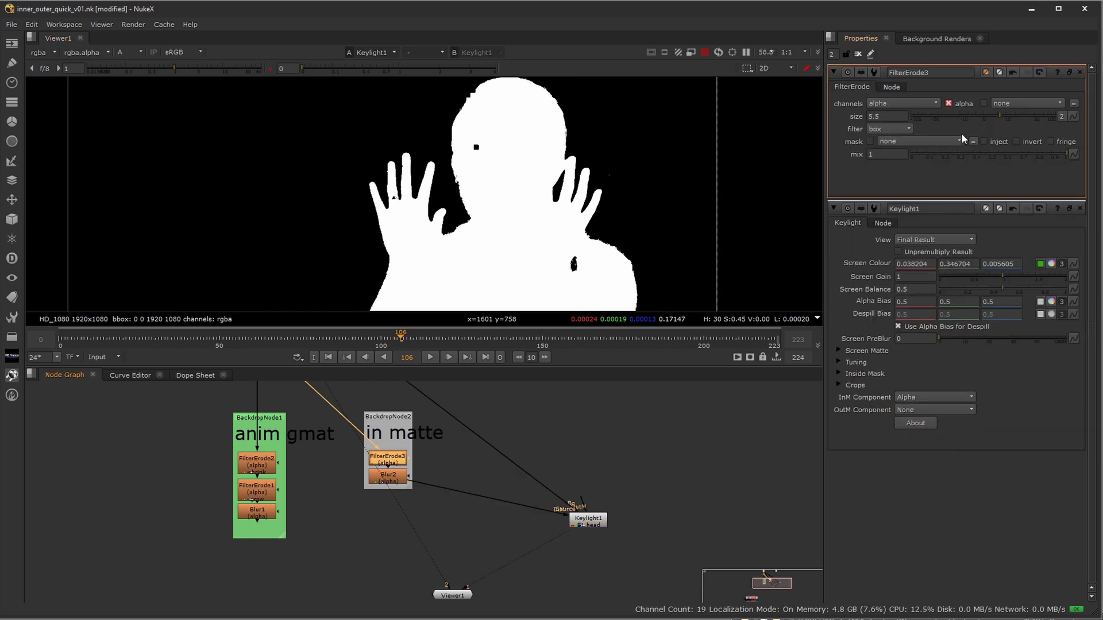
pyautogui.moveTo(1001, 115)
pyautogui.mouseDown()
pyautogui.moveTo(982, 119)
pyautogui.moveTo(1008, 124)
pyautogui.mouseUp()
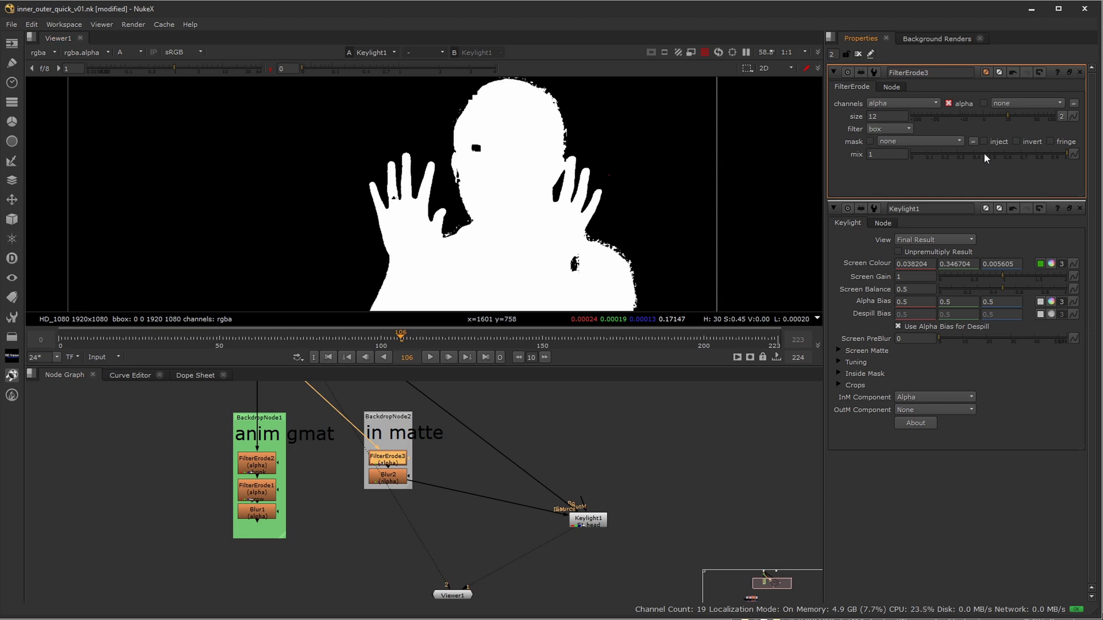
pyautogui.moveTo(1007, 113)
pyautogui.mouseDown()
pyautogui.moveTo(995, 116)
pyautogui.moveTo(1017, 120)
pyautogui.moveTo(1005, 122)
pyautogui.mouseUp()
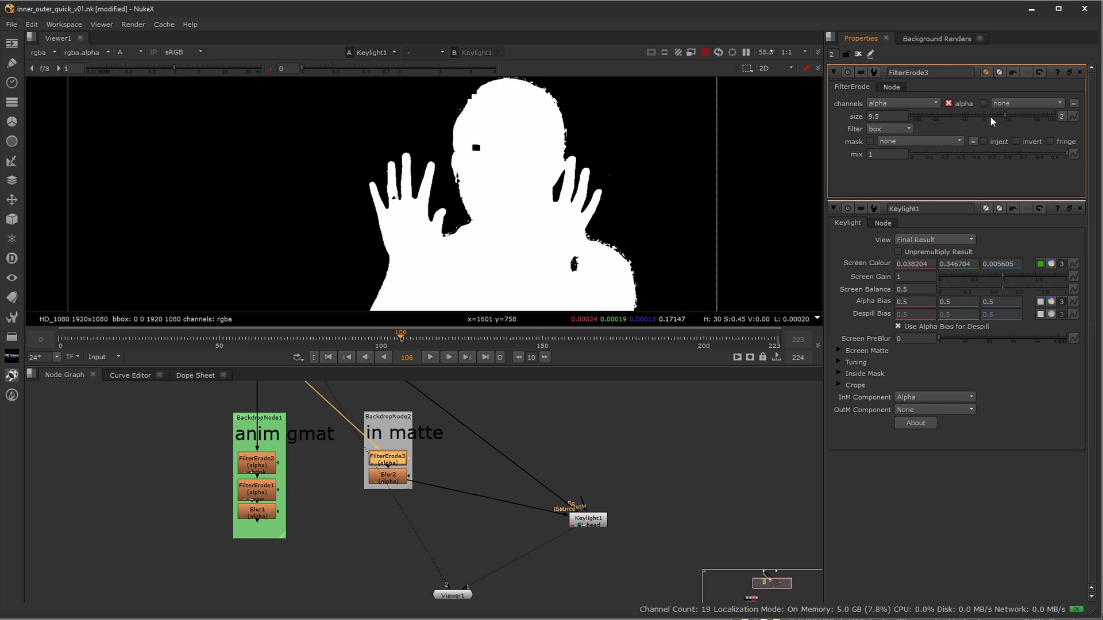
# Reset the viewer gamma, show the full frame and raise the gamma to 4 to examine the background noise.
pyautogui.click(269, 69)
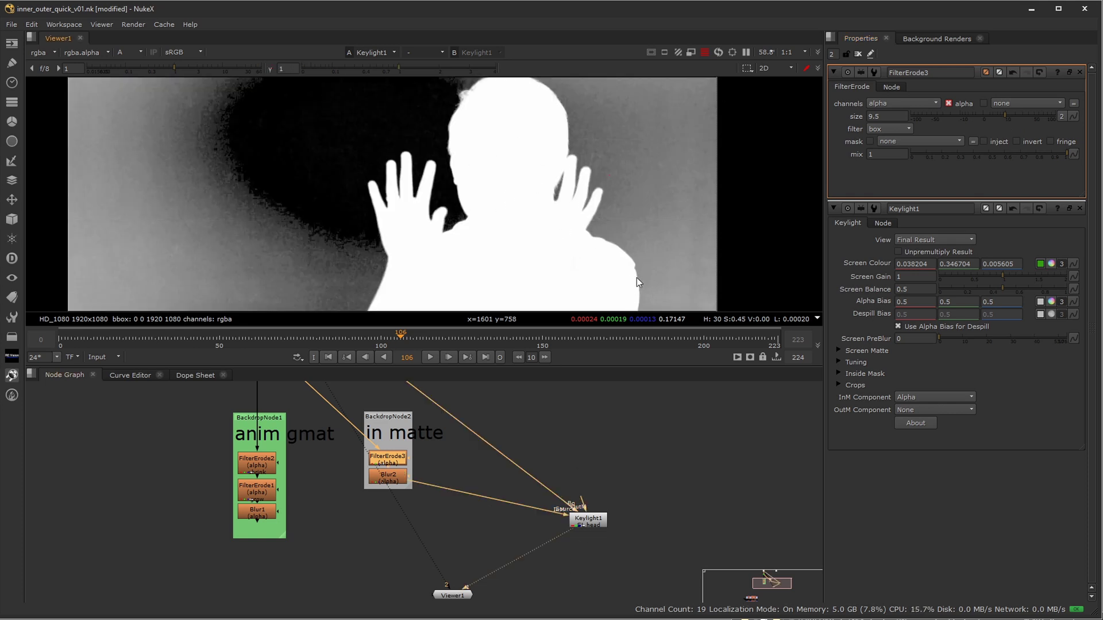
pyautogui.scroll(-2, 478, 177)
pyautogui.moveTo(398, 68); pyautogui.dragTo(514, 115)
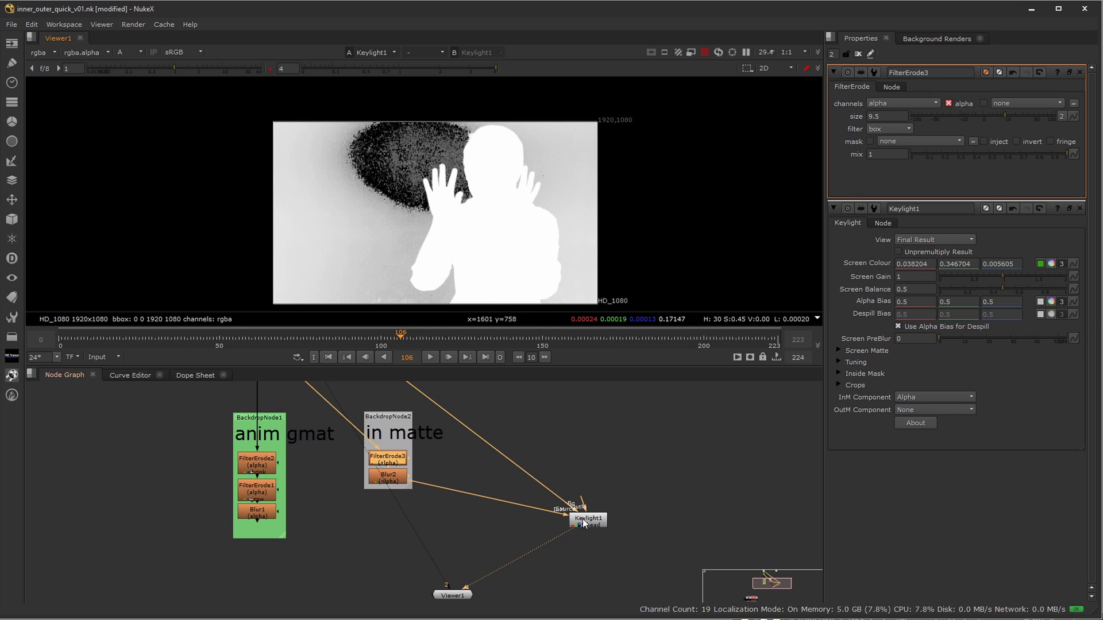
# Connect the Keylight's OutM input to the anim gmat Blur and set OutM Component to Inverted Alpha.
pyautogui.moveTo(583, 507); pyautogui.dragTo(274, 518)
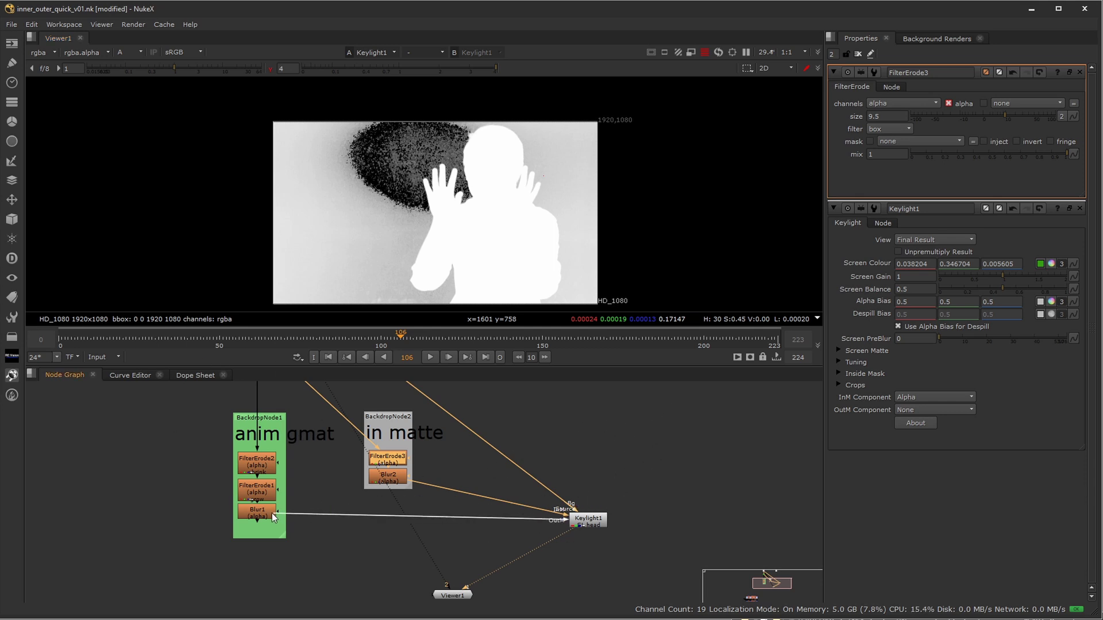
pyautogui.doubleClick(588, 520)
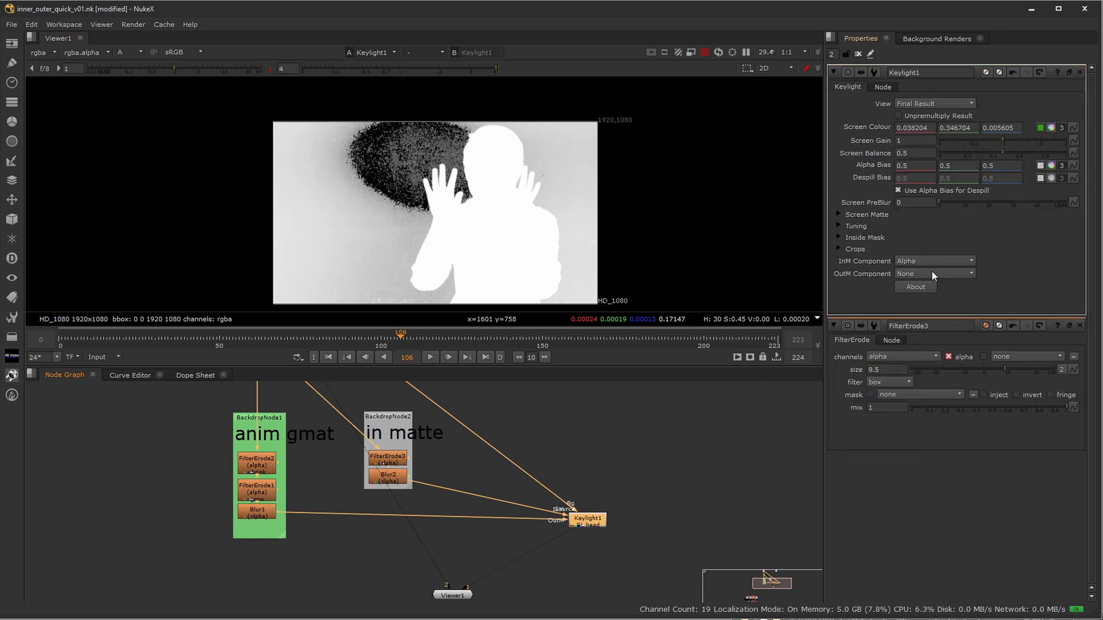
pyautogui.click(932, 274)
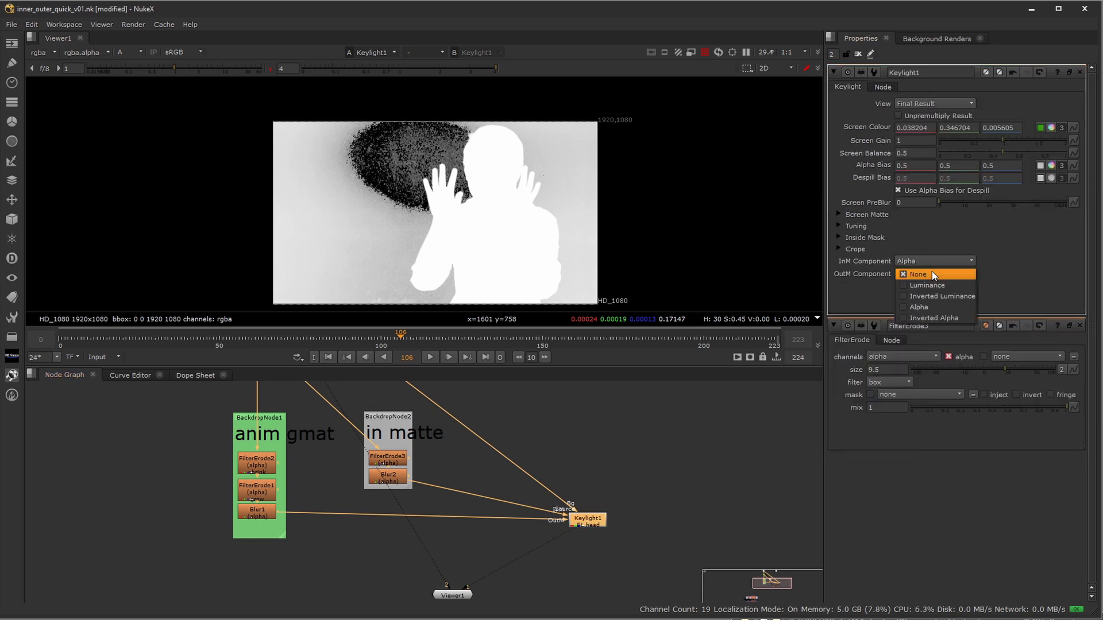
pyautogui.click(921, 310)
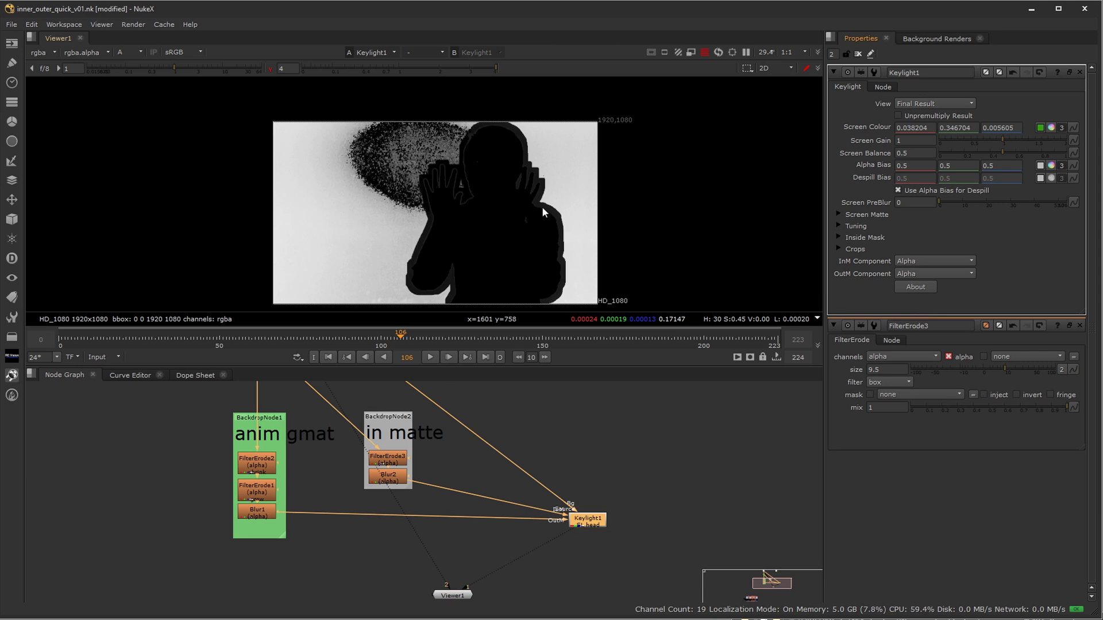
pyautogui.click(959, 272)
pyautogui.click(942, 285)
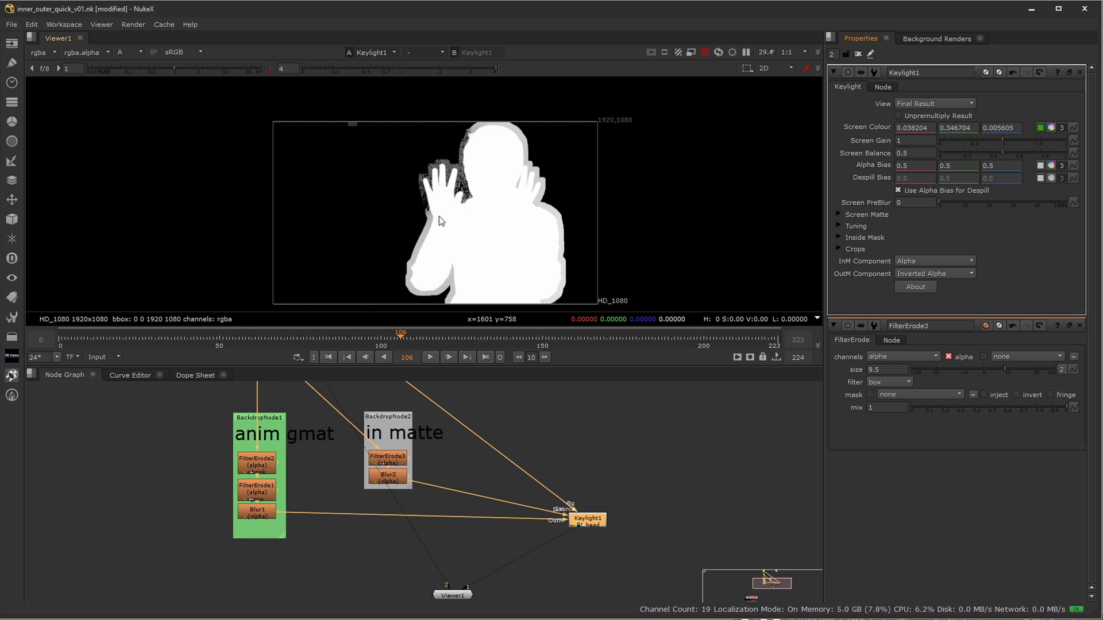
# Tighten the garbage matte around the subject by setting the grow erode's size to -16.
pyautogui.scroll(5, 552, 211)
pyautogui.scroll(-2, 485, 245)
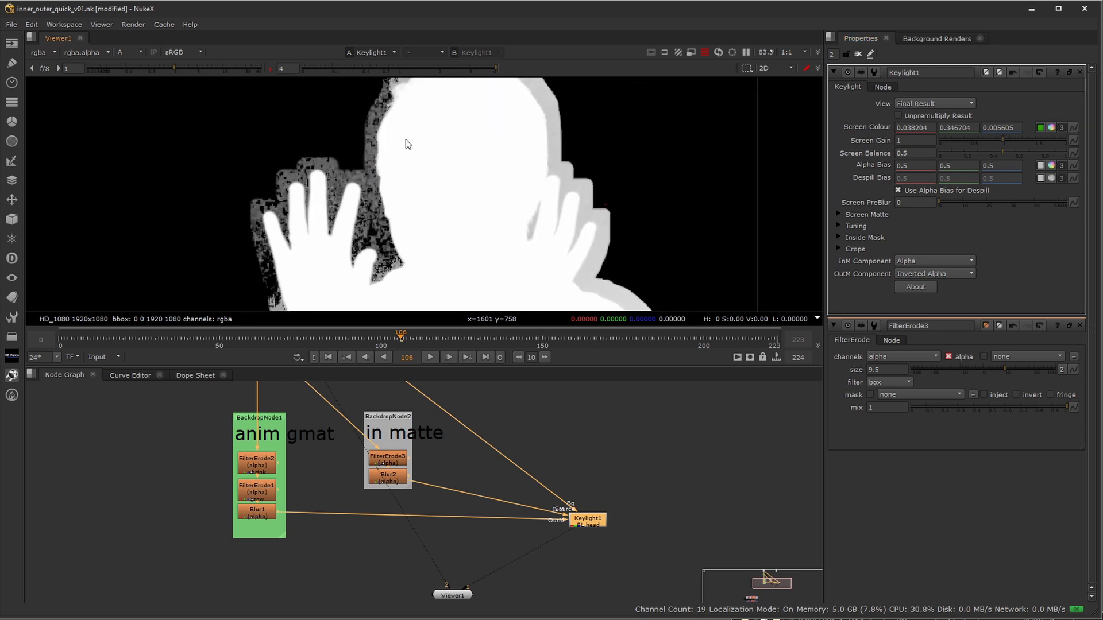
pyautogui.scroll(2, 409, 213)
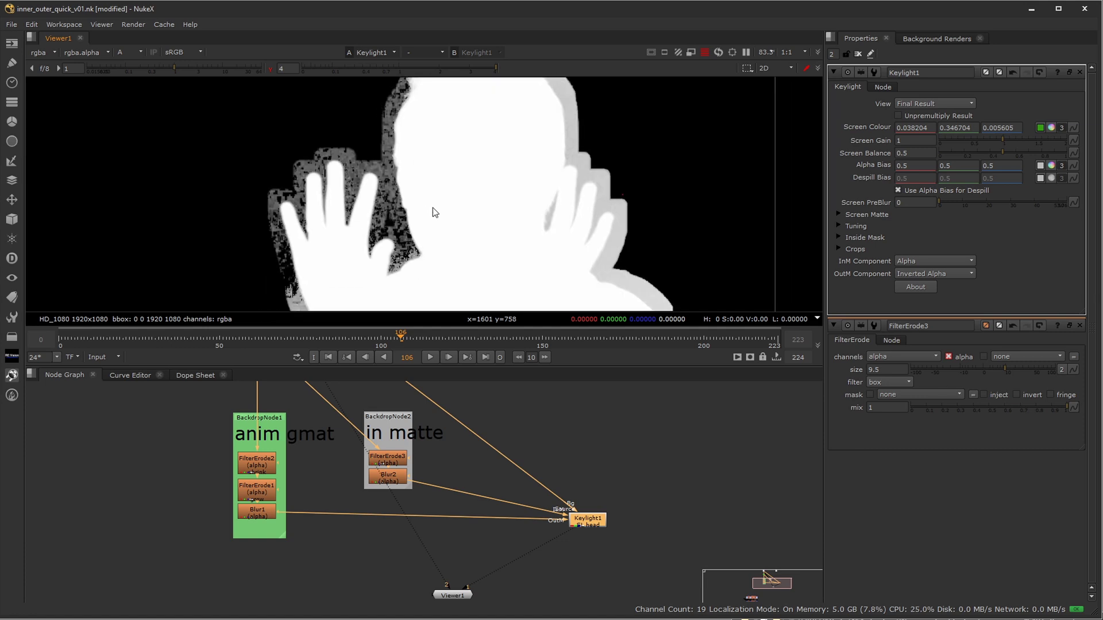
pyautogui.doubleClick(256, 490)
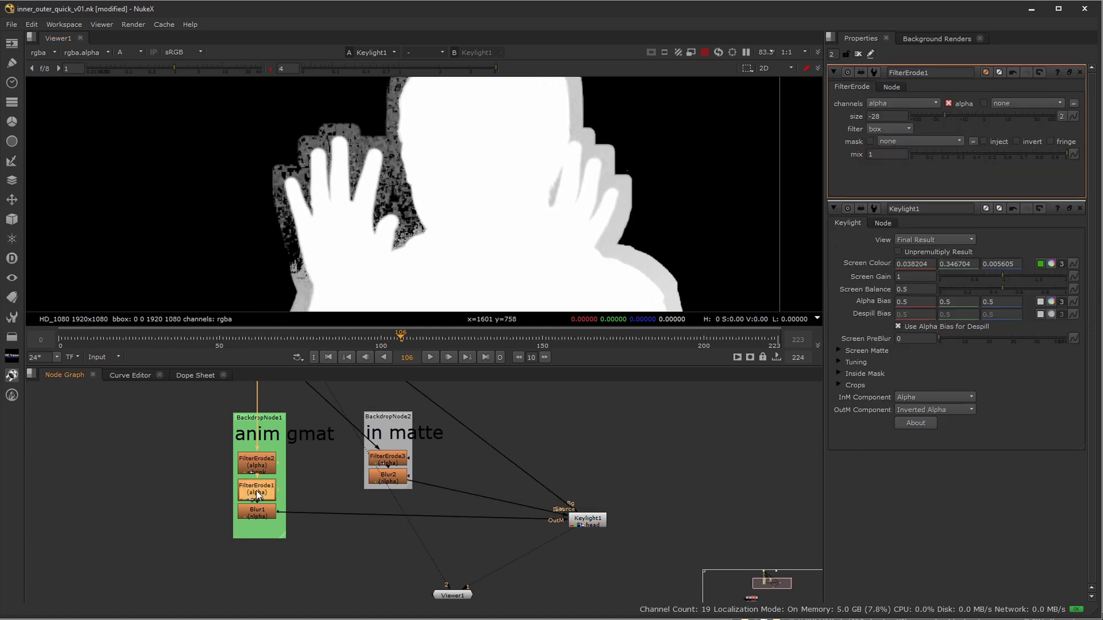
pyautogui.scroll(2, 558, 229)
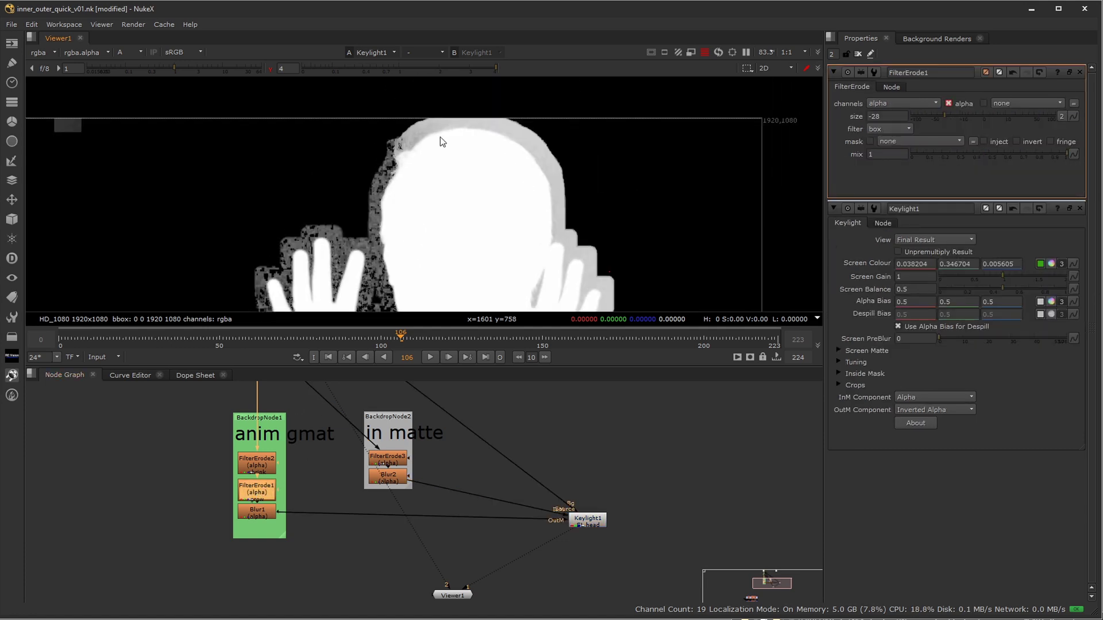
pyautogui.scroll(-2, 515, 189)
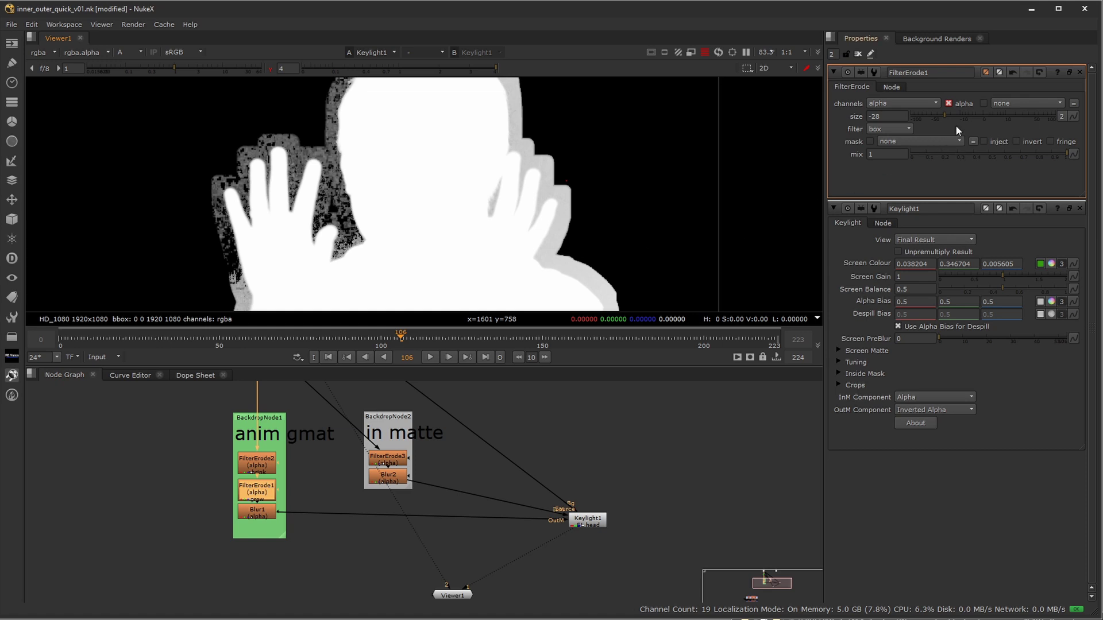
pyautogui.moveTo(943, 115); pyautogui.dragTo(954, 122)
pyautogui.scroll(2, 595, 261)
pyautogui.scroll(1, 544, 199)
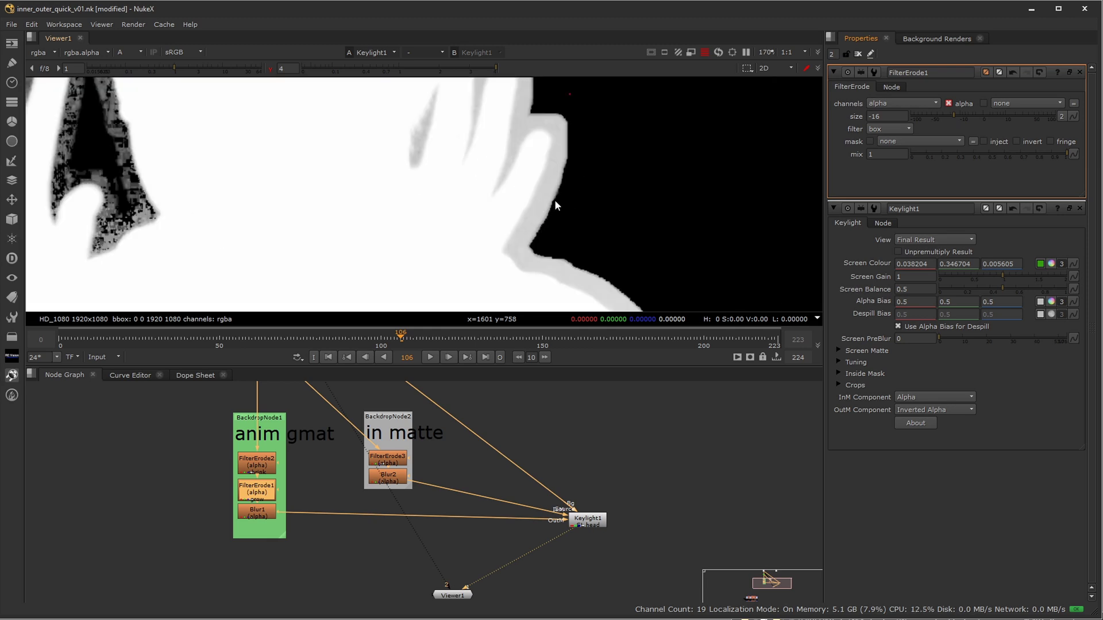
pyautogui.scroll(-6, 546, 208)
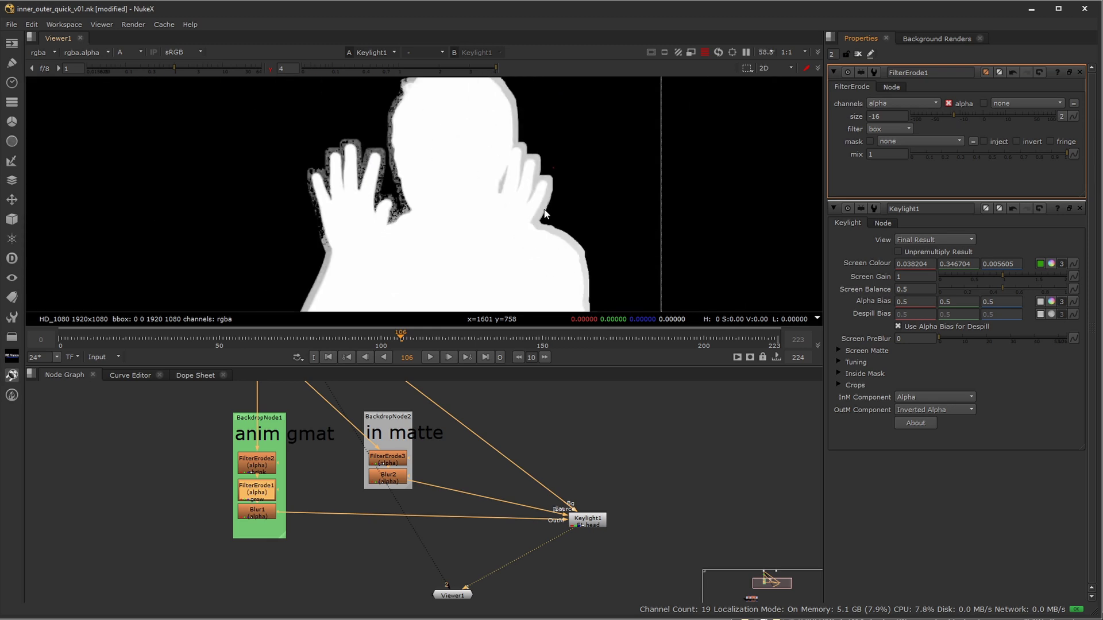
# Set the anim gmat Blur's size to 6 and inspect the shoulder edge closely with viewer gamma at 0.
pyautogui.doubleClick(245, 514)
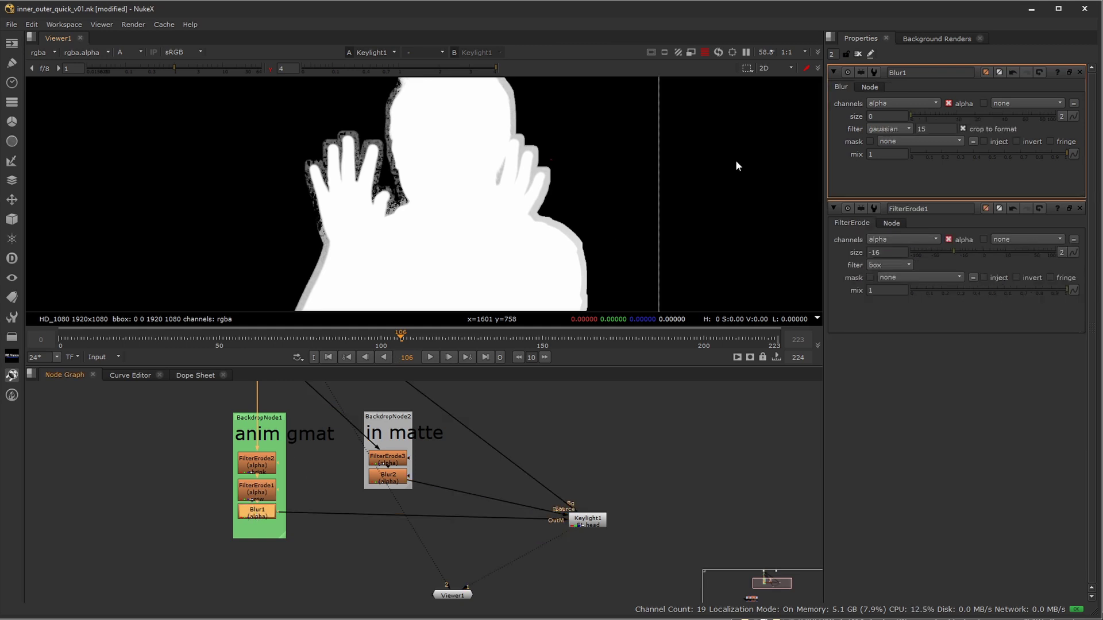
pyautogui.moveTo(910, 118); pyautogui.dragTo(944, 123)
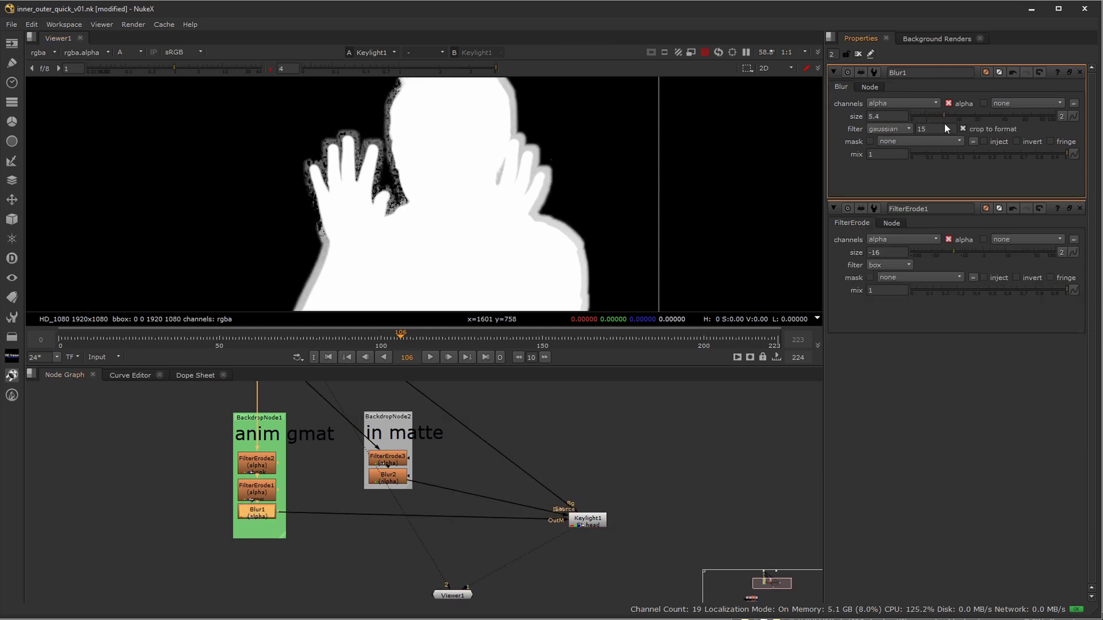
pyautogui.click(946, 113)
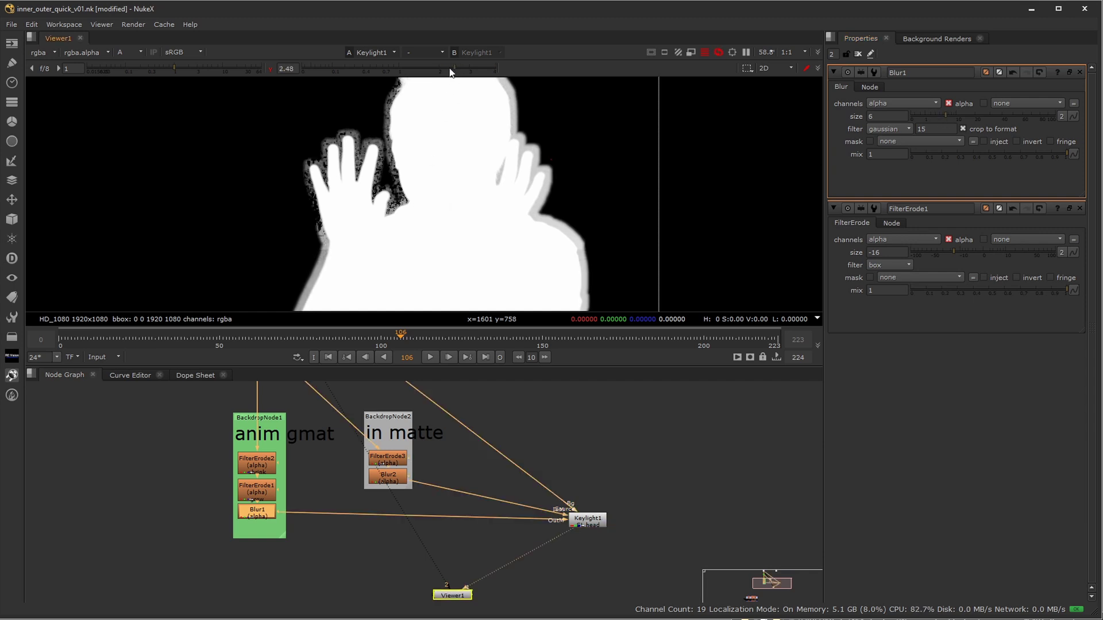
pyautogui.moveTo(433, 67); pyautogui.dragTo(303, 69)
pyautogui.scroll(8, 485, 241)
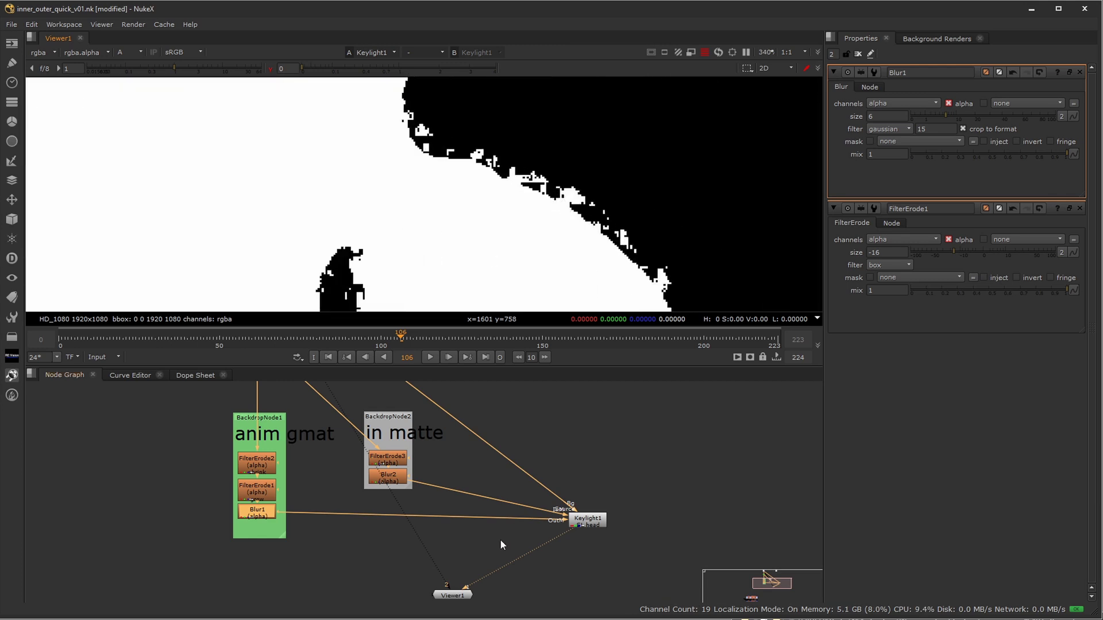
# Try blurring the in matte while checking the edge at viewer gamma 0.016, and return its Blur size to 0.
pyautogui.doubleClick(386, 481)
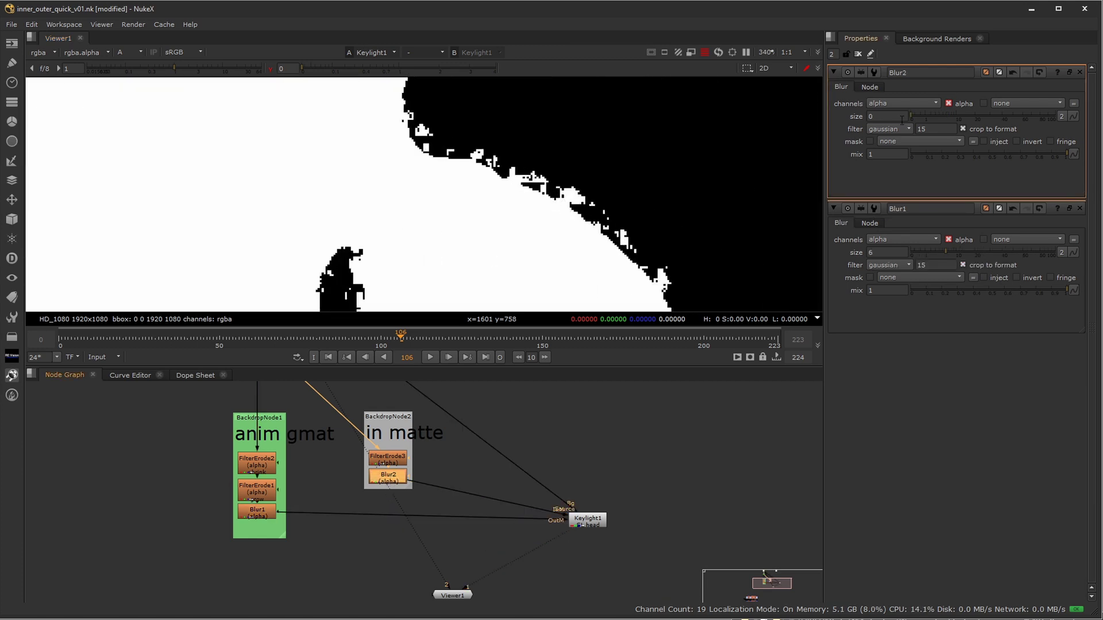
pyautogui.moveTo(911, 117); pyautogui.dragTo(936, 126)
pyautogui.moveTo(322, 69); pyautogui.dragTo(315, 81)
pyautogui.moveTo(946, 115); pyautogui.dragTo(895, 117)
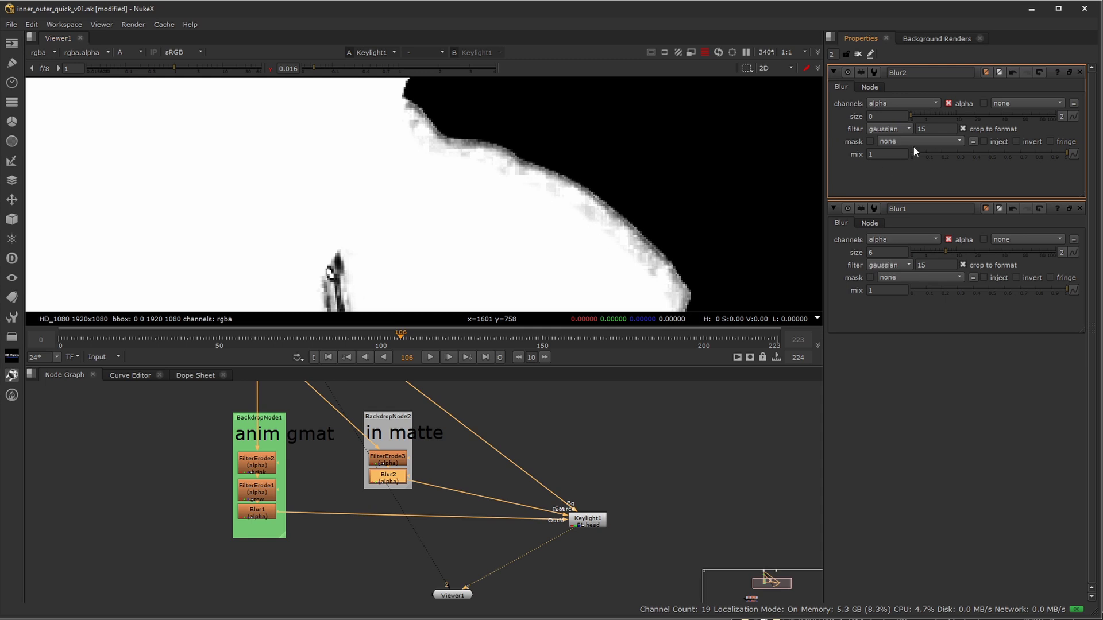
# Set the in matte Blur's size to 3.2 and reset the viewer gamma to 1.
pyautogui.moveTo(912, 115); pyautogui.dragTo(937, 120)
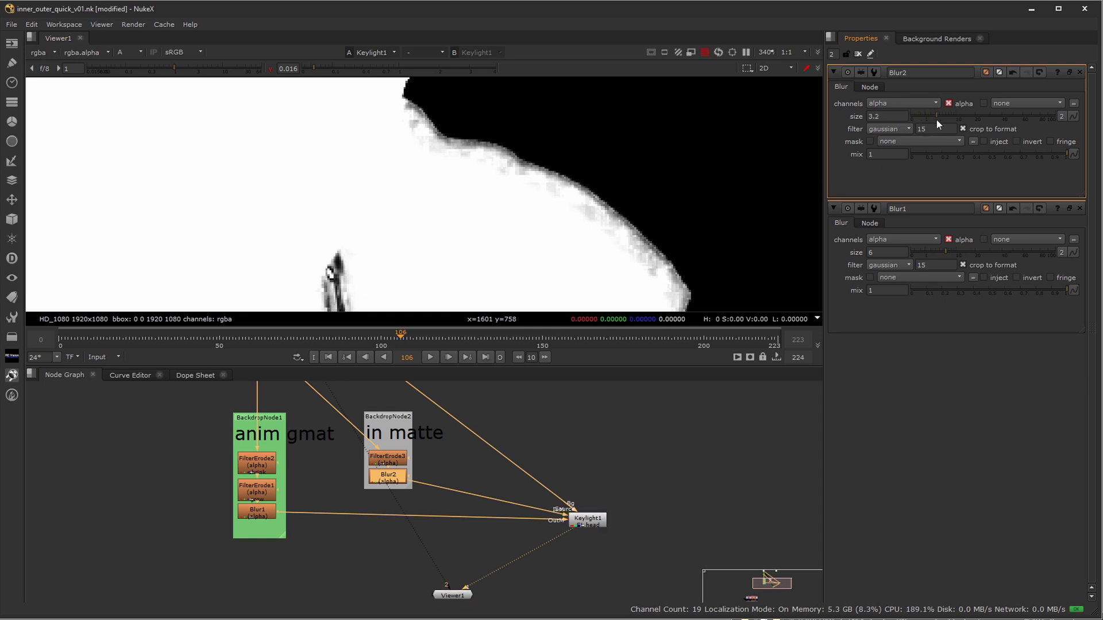
pyautogui.scroll(-3, 482, 161)
pyautogui.click(270, 68)
pyautogui.scroll(-3, 488, 181)
pyautogui.scroll(-1, 488, 181)
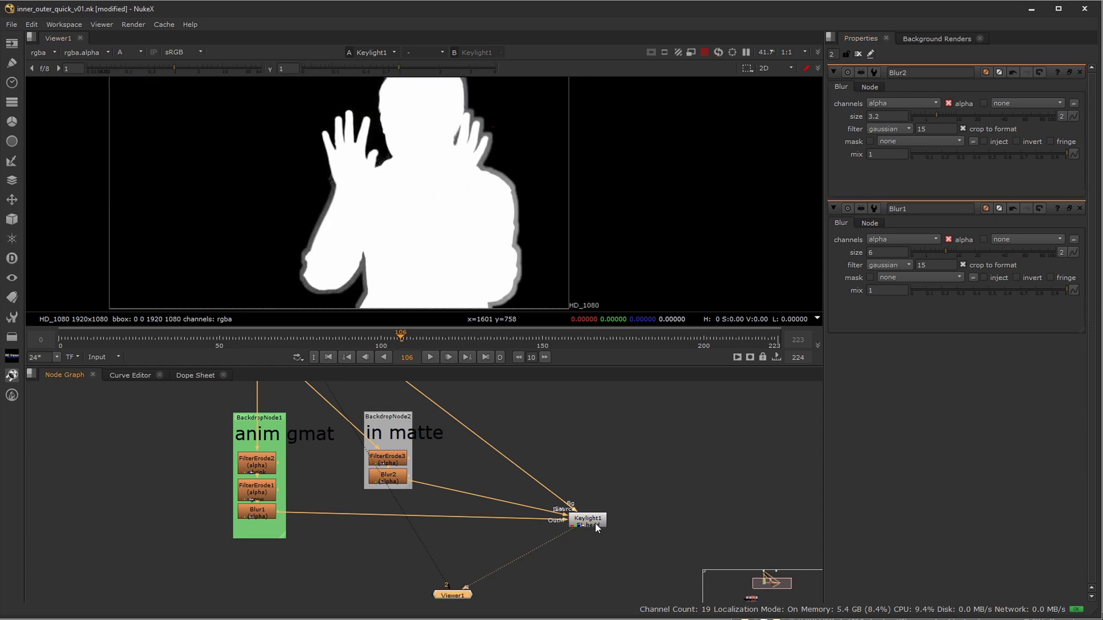
# Compare the keyed colour image with its alpha, inspecting the matte edges around the hands, head and shoulders.
pyautogui.press('a')
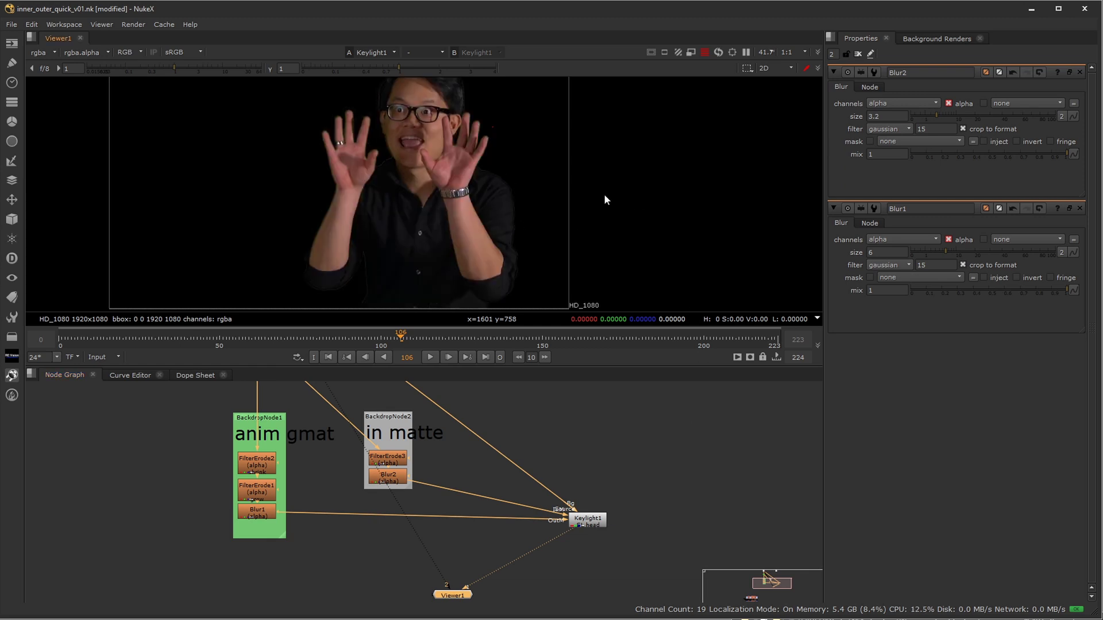
pyautogui.moveTo(424, 157); pyautogui.dragTo(438, 215, button='middle')
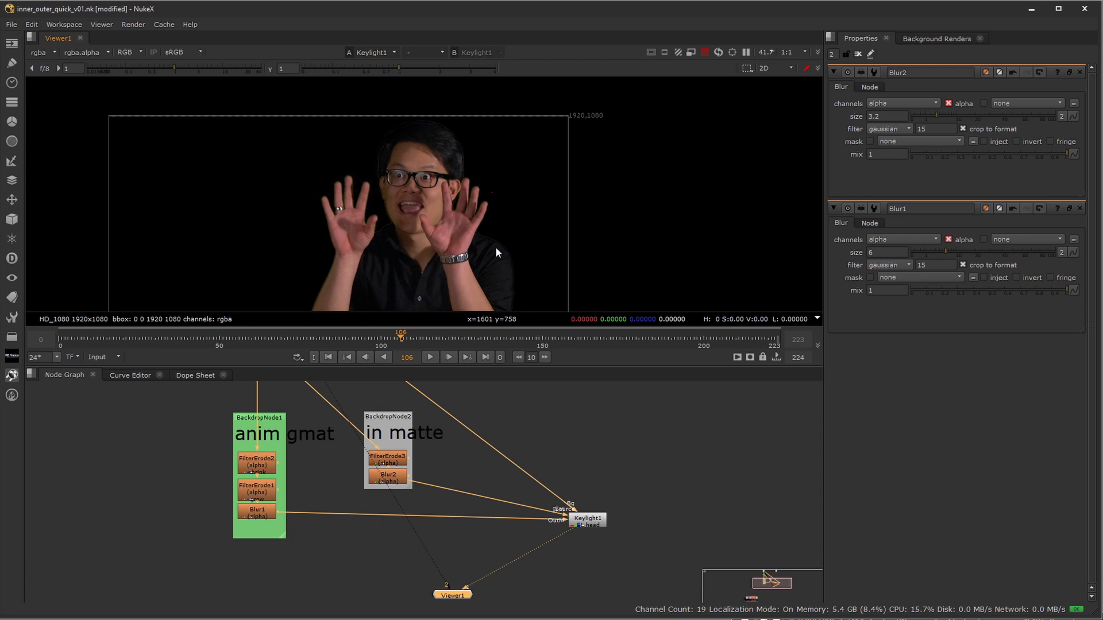
pyautogui.moveTo(496, 249); pyautogui.dragTo(502, 172, button='middle')
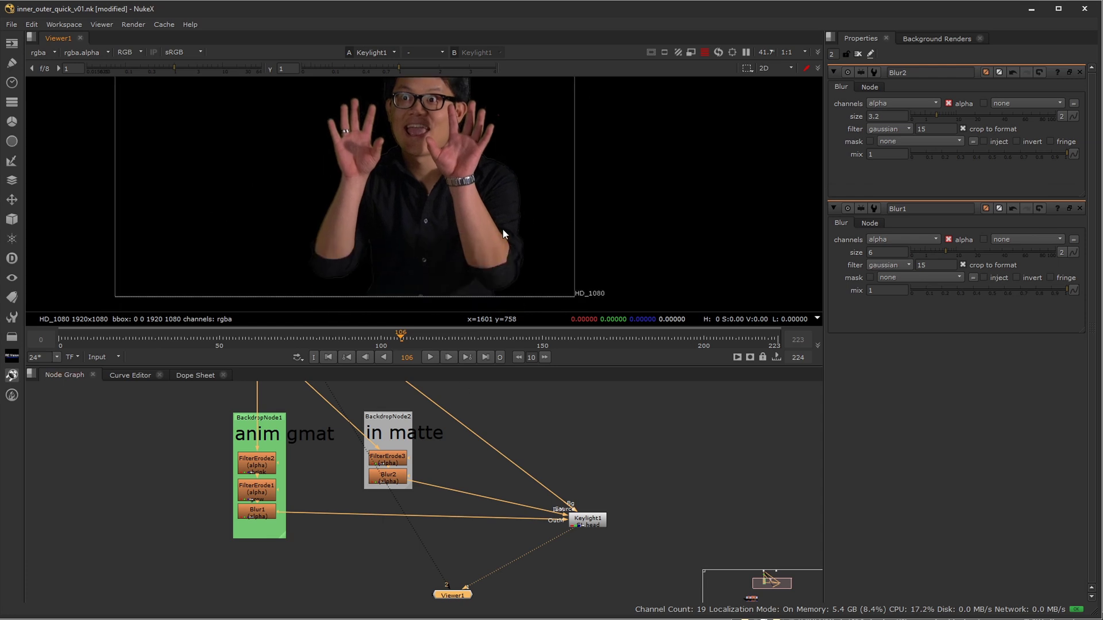
pyautogui.press('a')
pyautogui.moveTo(439, 140); pyautogui.dragTo(411, 228, button='middle')
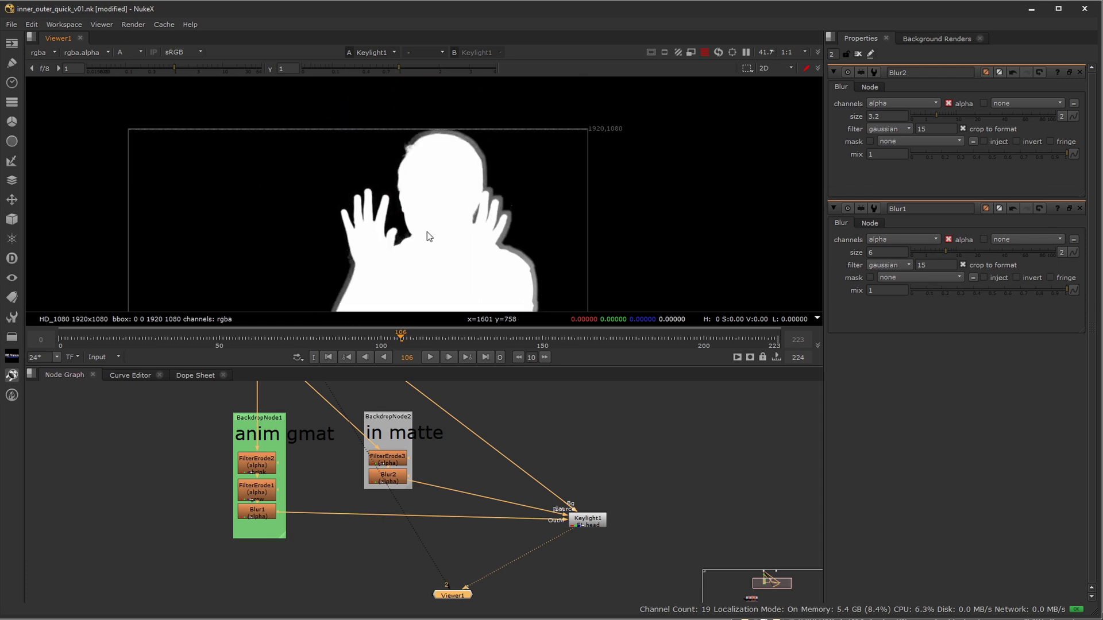
pyautogui.scroll(3, 410, 229)
pyautogui.scroll(5, 402, 290)
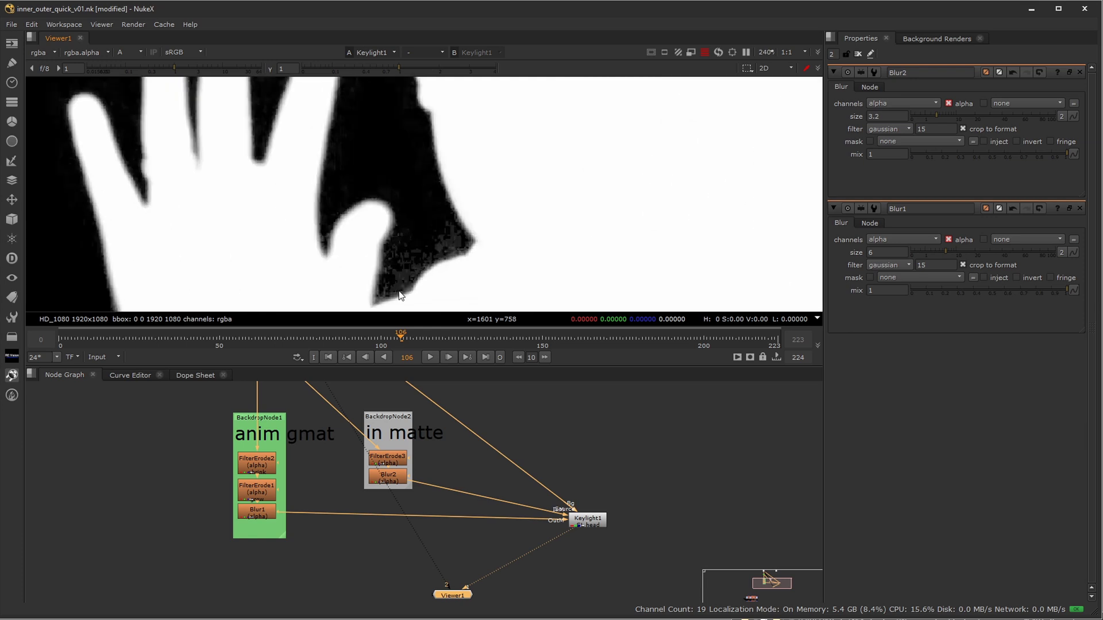
pyautogui.scroll(-5, 432, 230)
pyautogui.moveTo(456, 67); pyautogui.dragTo(528, 171)
pyautogui.scroll(-1, 474, 100)
pyautogui.click(271, 69)
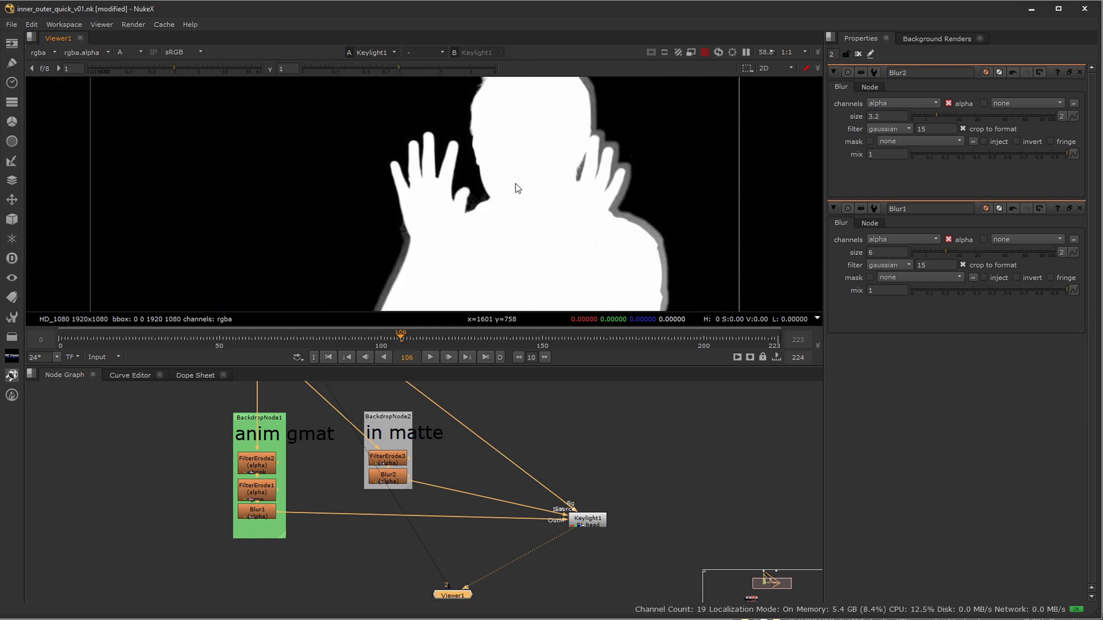
pyautogui.moveTo(598, 164); pyautogui.dragTo(538, 188, button='middle')
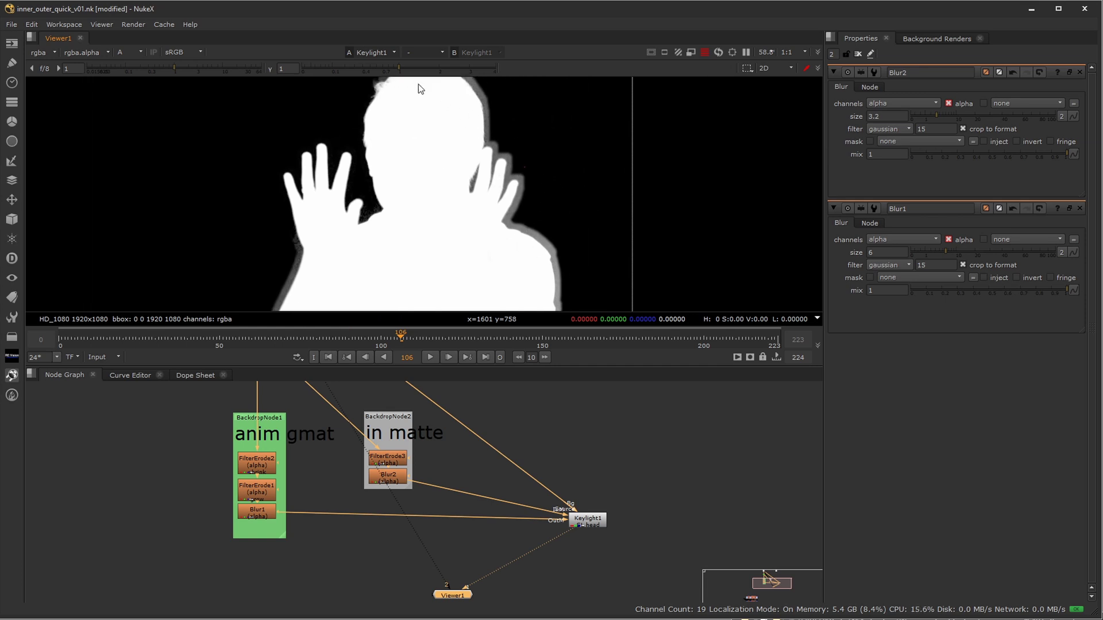
pyautogui.moveTo(438, 148); pyautogui.dragTo(409, 258, button='middle')
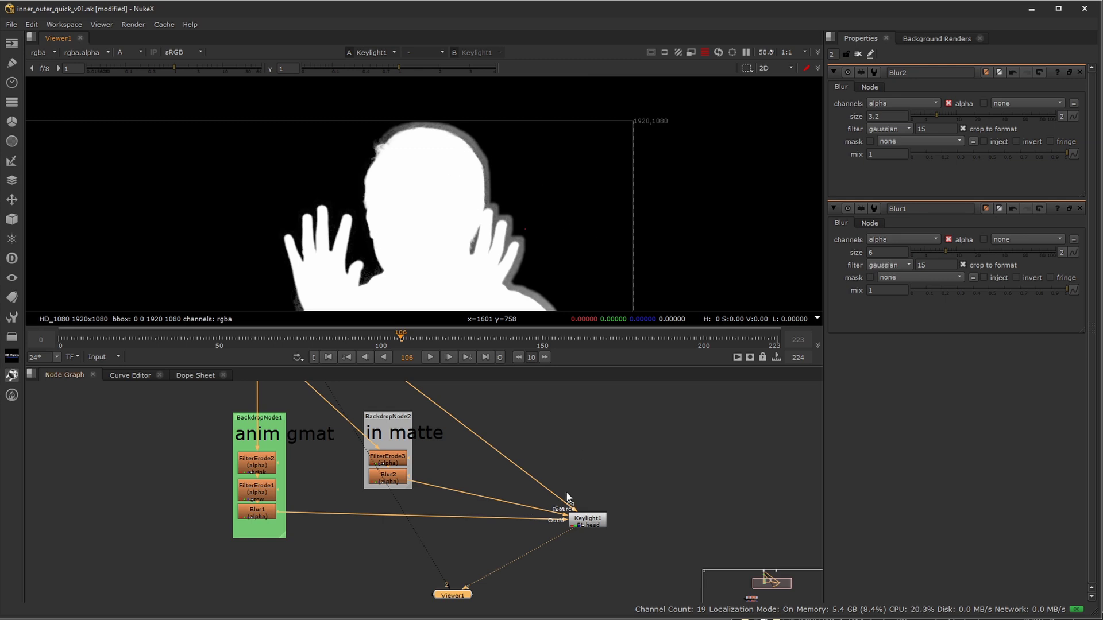
# Set the Keylight's OutM Component to None and disconnect its OutM input from the anim gmat Blur.
pyautogui.moveTo(412, 477); pyautogui.dragTo(454, 505, button='middle')
pyautogui.moveTo(519, 525); pyautogui.dragTo(498, 492, button='middle')
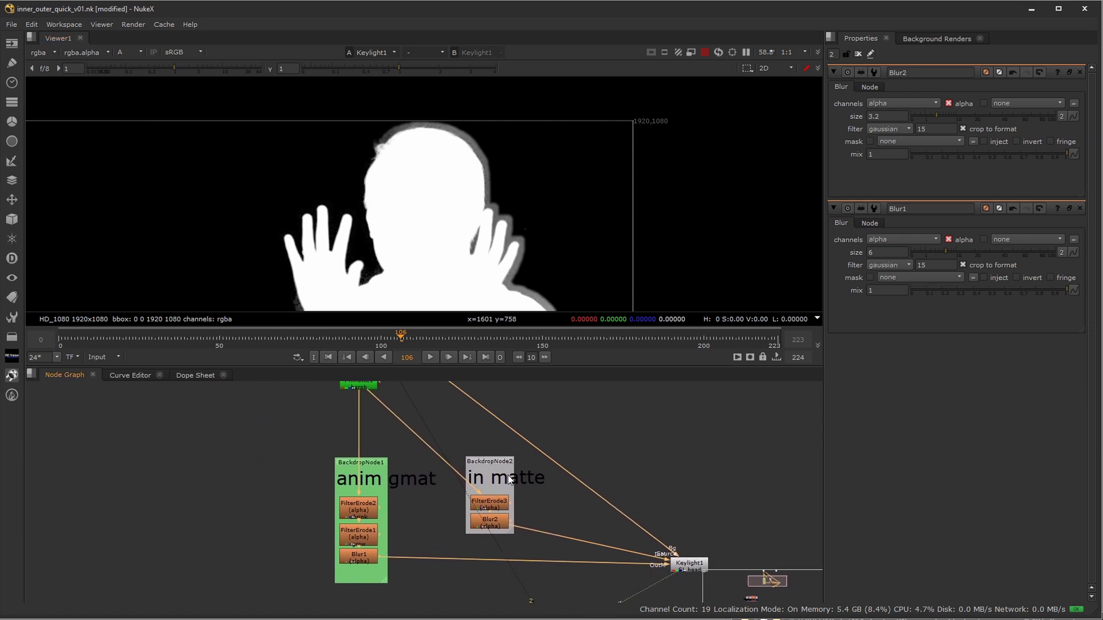
pyautogui.moveTo(681, 581); pyautogui.dragTo(629, 533, button='middle')
pyautogui.click(630, 515)
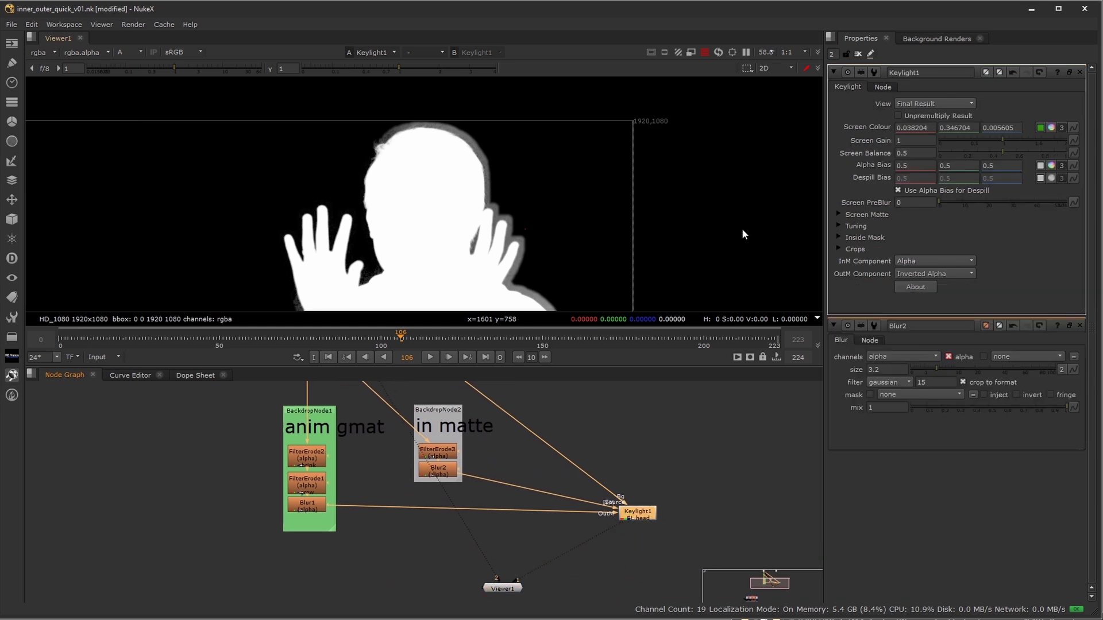
pyautogui.click(925, 271)
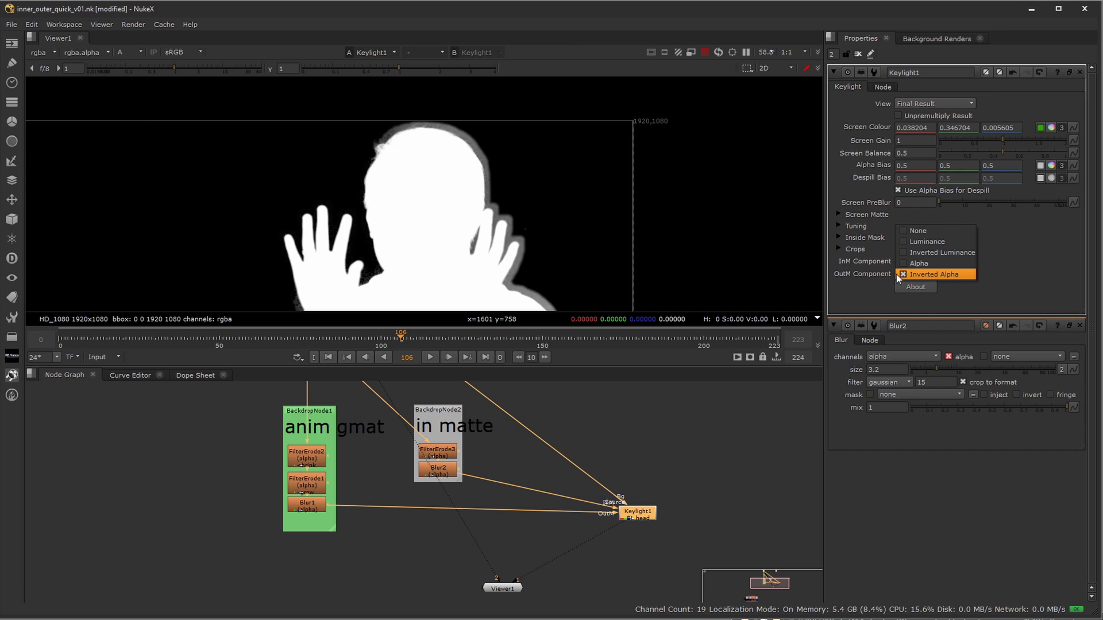
pyautogui.click(924, 232)
pyautogui.moveTo(604, 513); pyautogui.dragTo(621, 572)
pyautogui.moveTo(620, 573); pyautogui.dragTo(621, 528, button='middle')
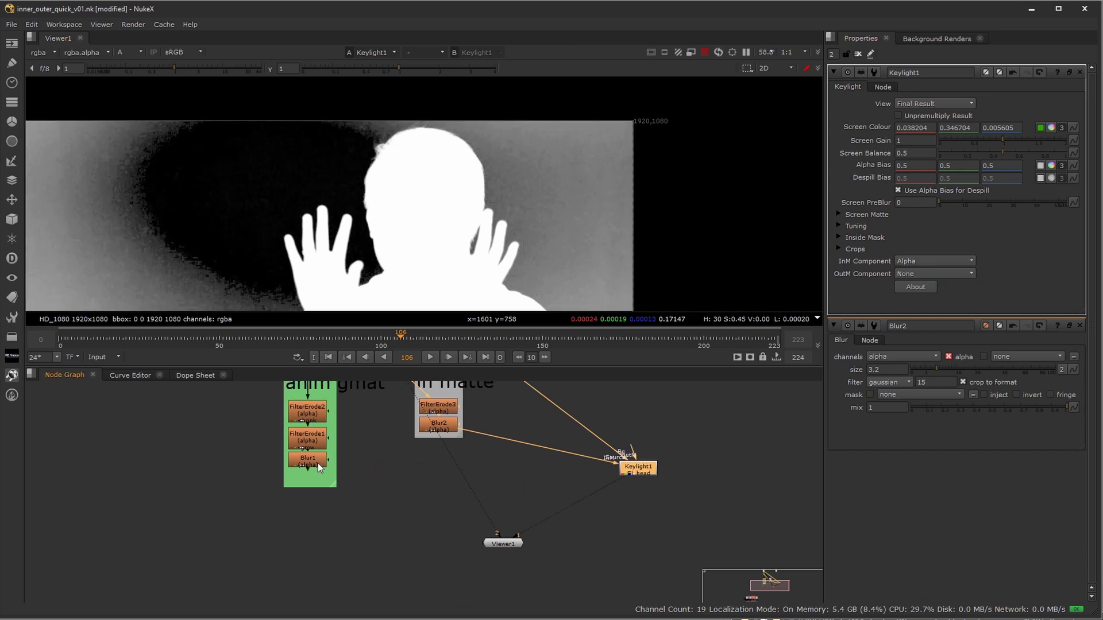
# Examine the Keylight's input connections, and view the anim gmat Blur's matte at frames 60 and 128.
pyautogui.scroll(5, 684, 483)
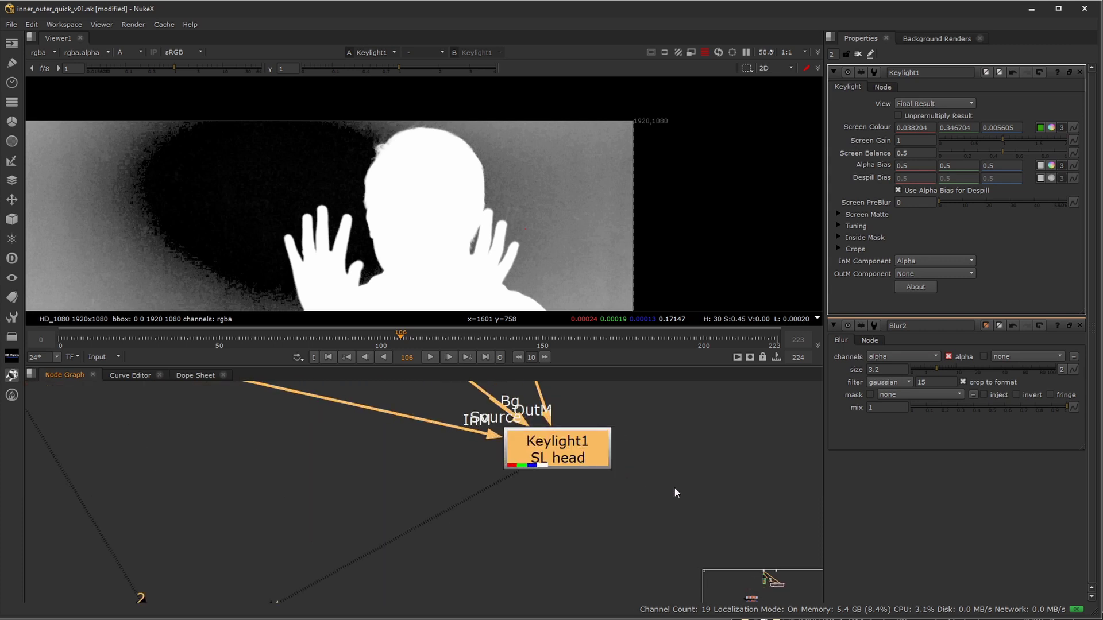
pyautogui.moveTo(545, 381); pyautogui.dragTo(599, 457, button='middle')
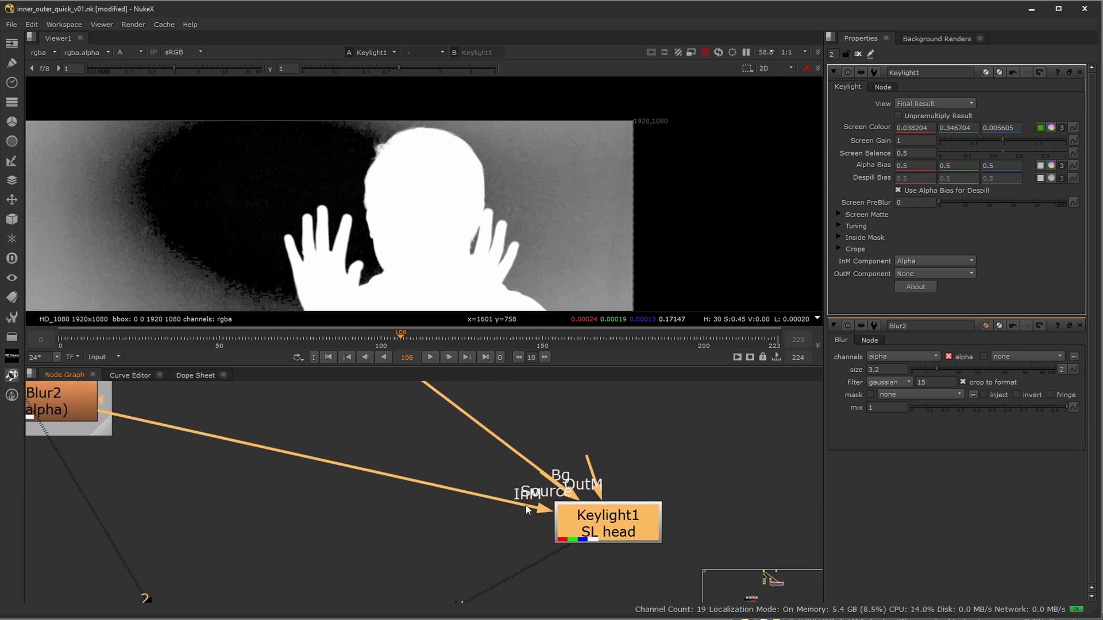
pyautogui.scroll(-3, 543, 494)
pyautogui.scroll(-2, 539, 495)
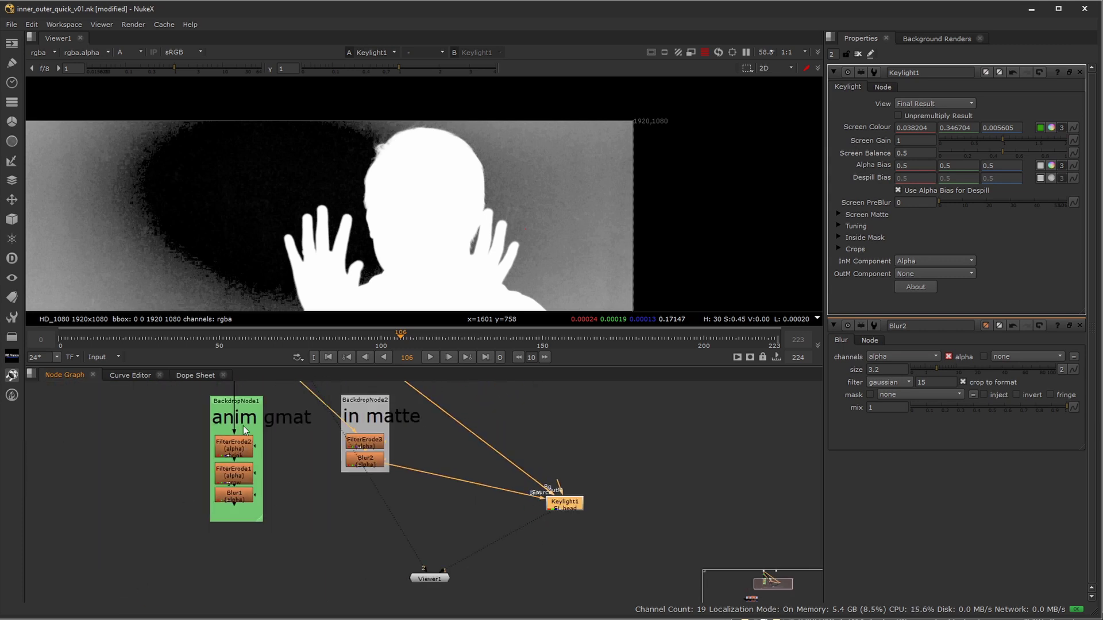
pyautogui.click(559, 563)
pyautogui.click(571, 509)
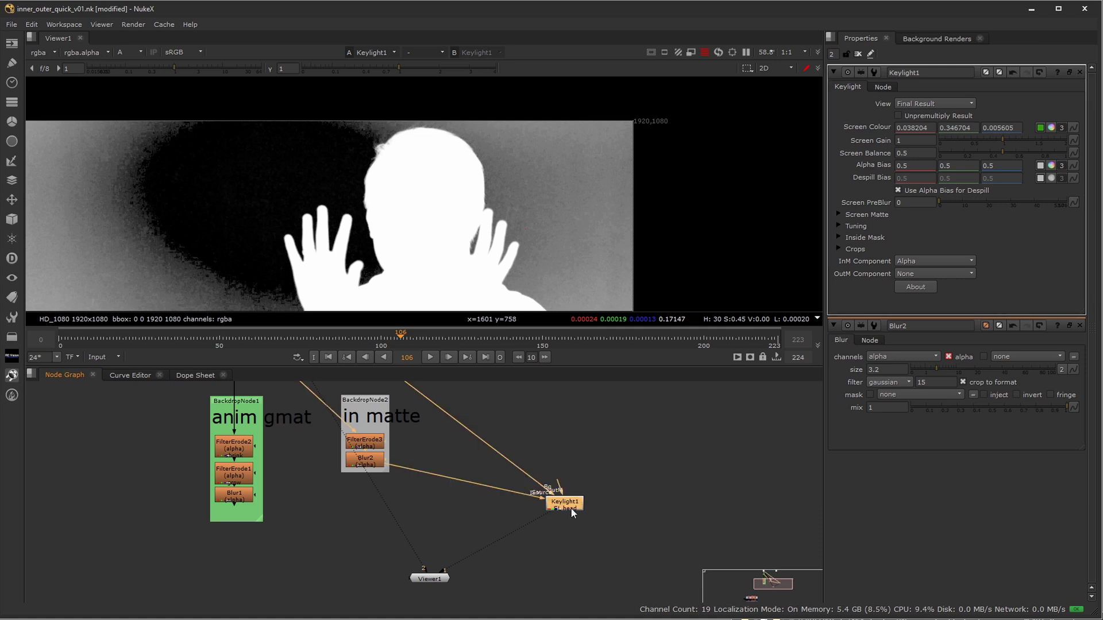
pyautogui.press('3')
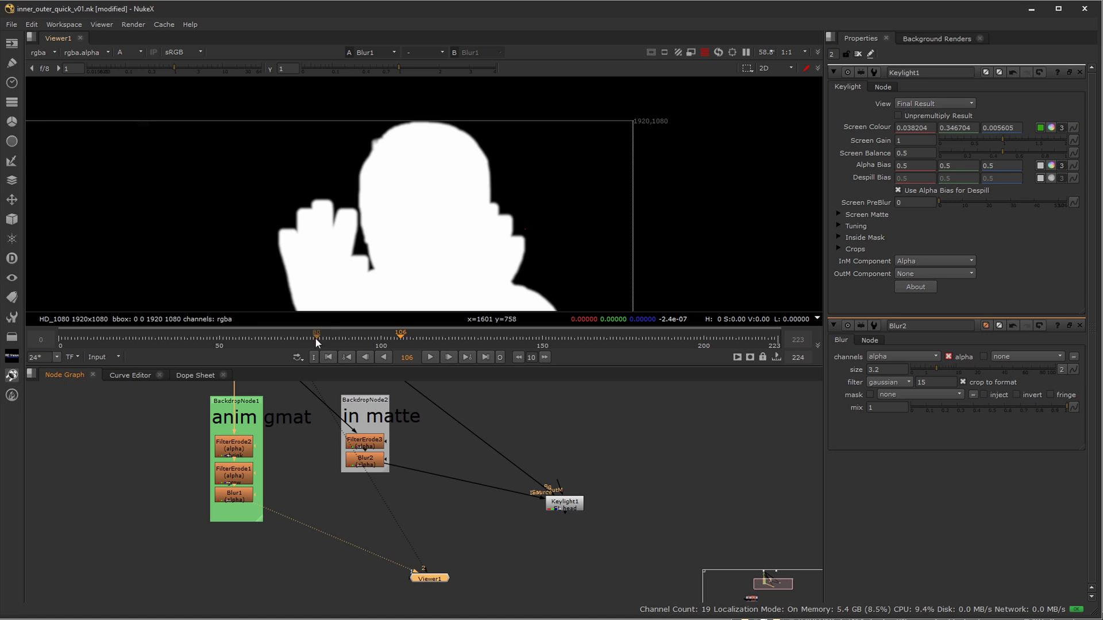
pyautogui.click(252, 335)
pyautogui.scroll(-5, 480, 236)
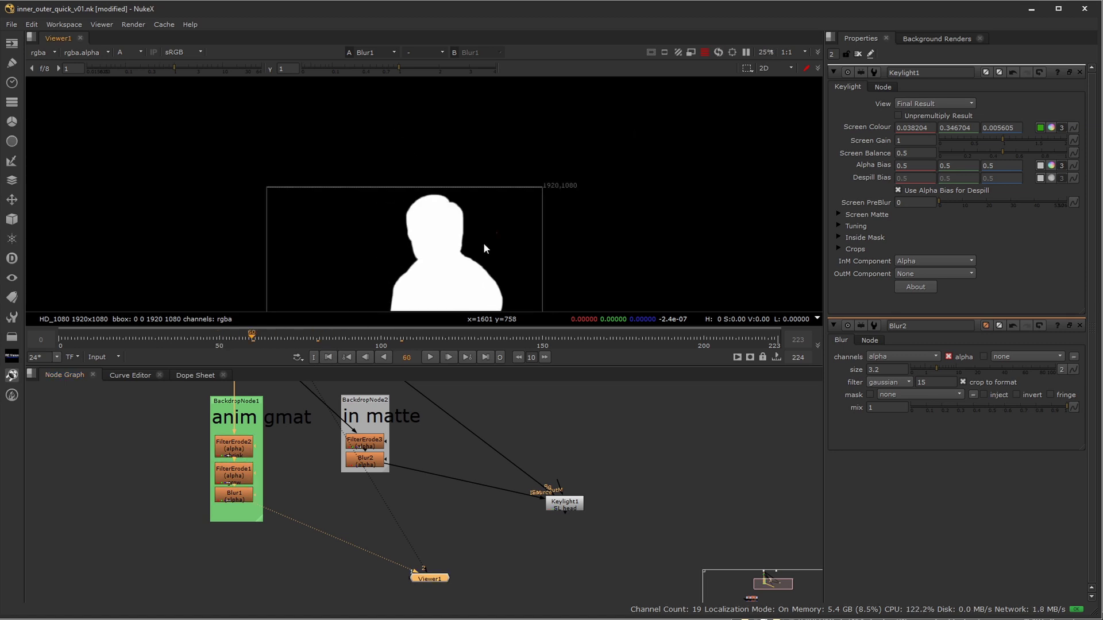
pyautogui.click(472, 336)
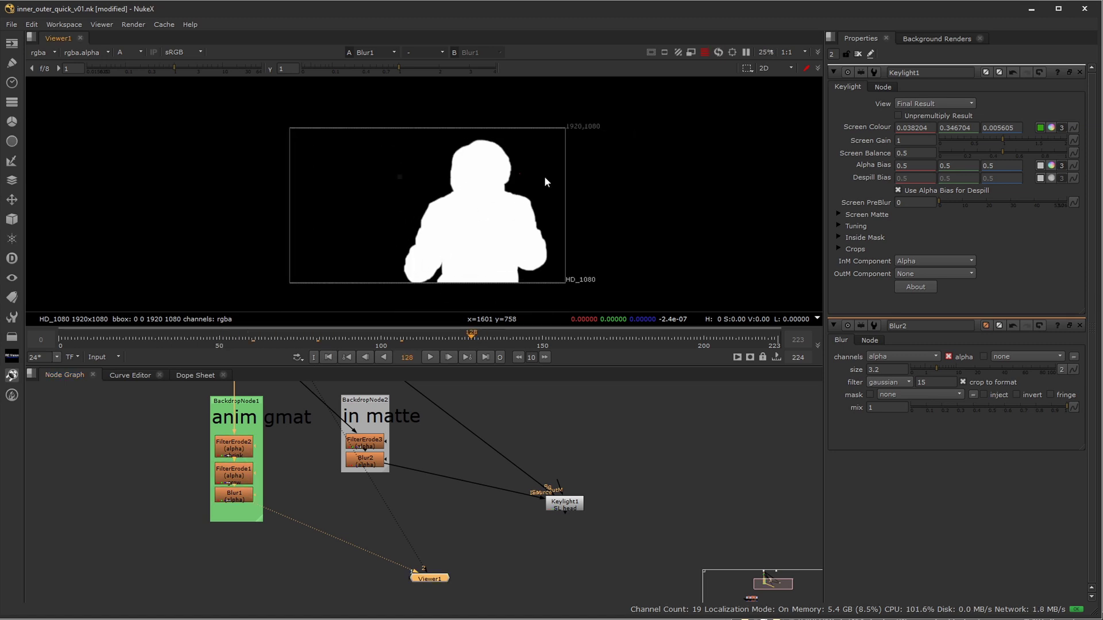
# Add an In merge below the Keylight, with input A from the Keylight and input B from the anim gmat Blur.
pyautogui.scroll(2, 487, 478)
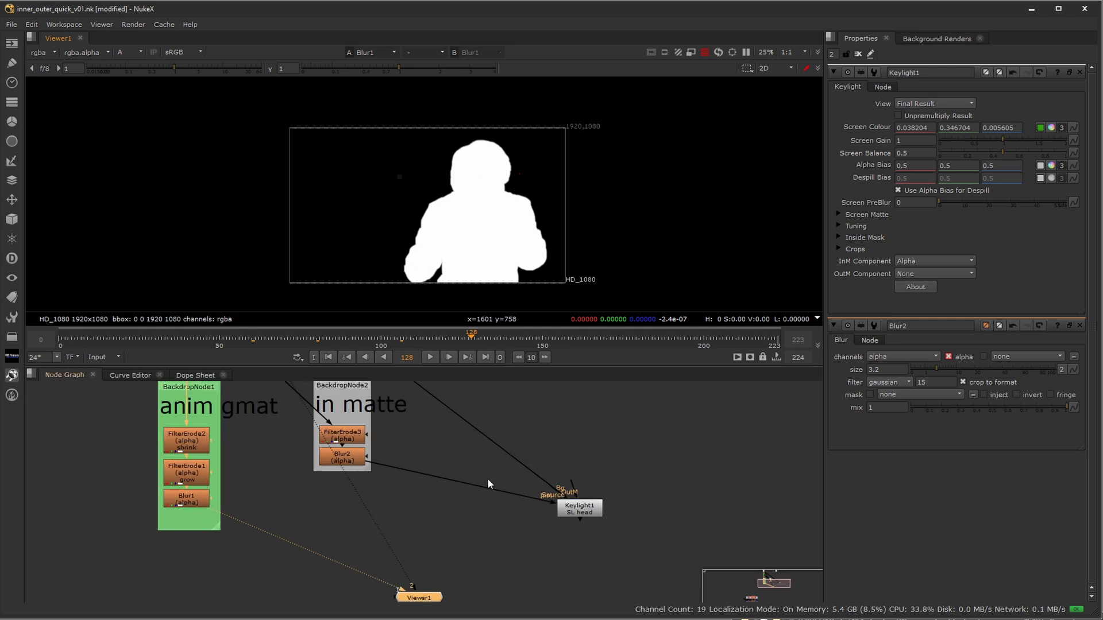
pyautogui.click(581, 513)
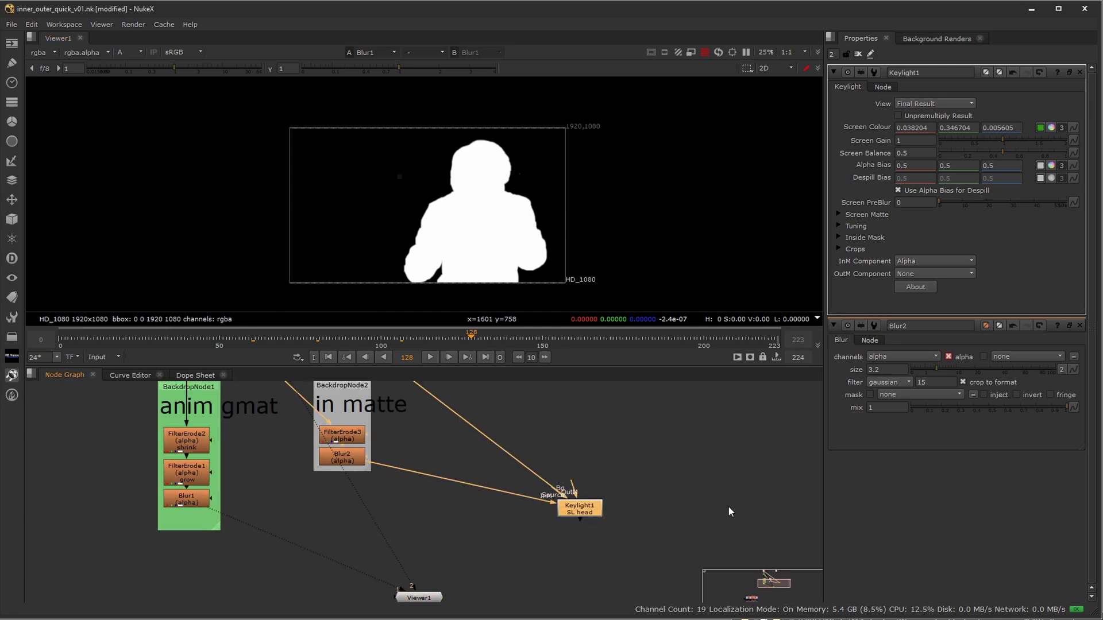
pyautogui.press('Tab')
pyautogui.write('in')
pyautogui.press('Return')
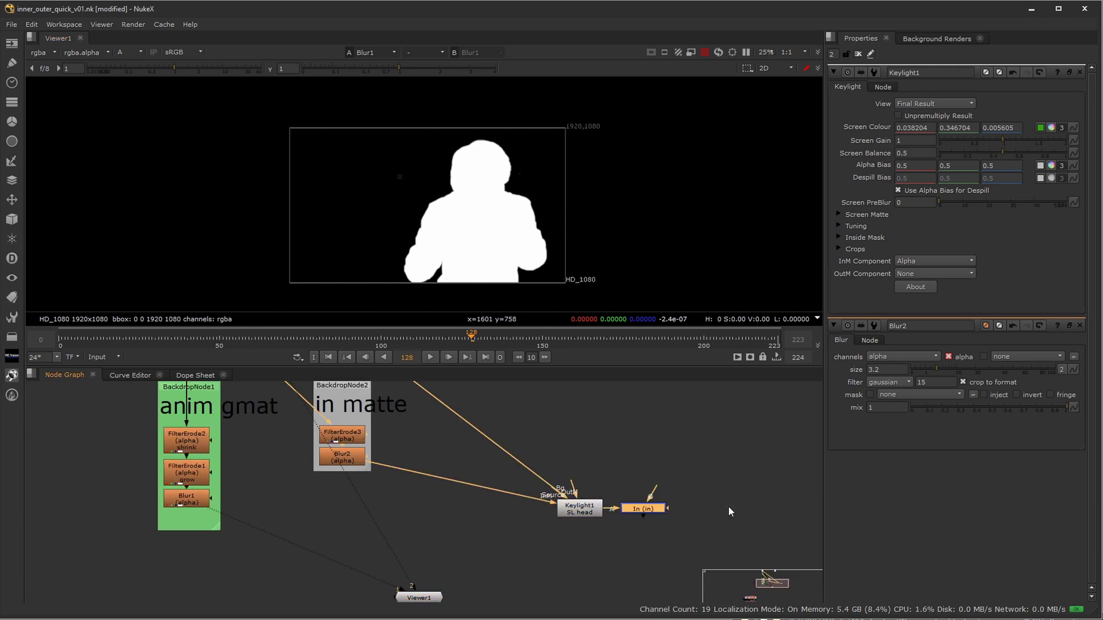
pyautogui.moveTo(641, 514); pyautogui.dragTo(183, 504)
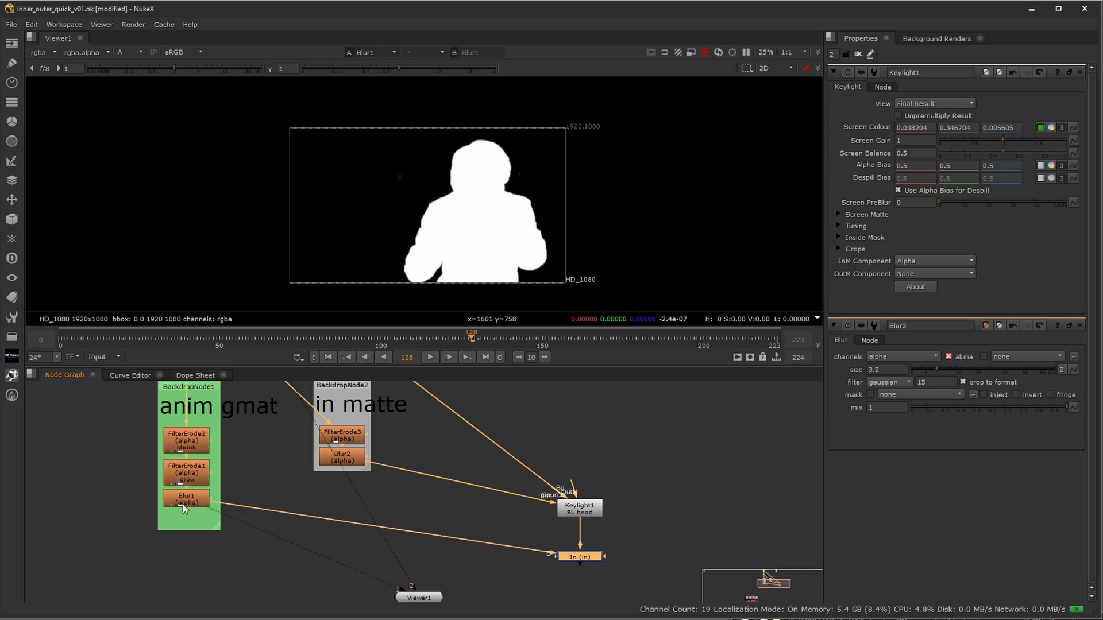
# Compare the Keylight's alpha with the In merge's alpha in the viewer.
pyautogui.click(585, 510)
pyautogui.press('1')
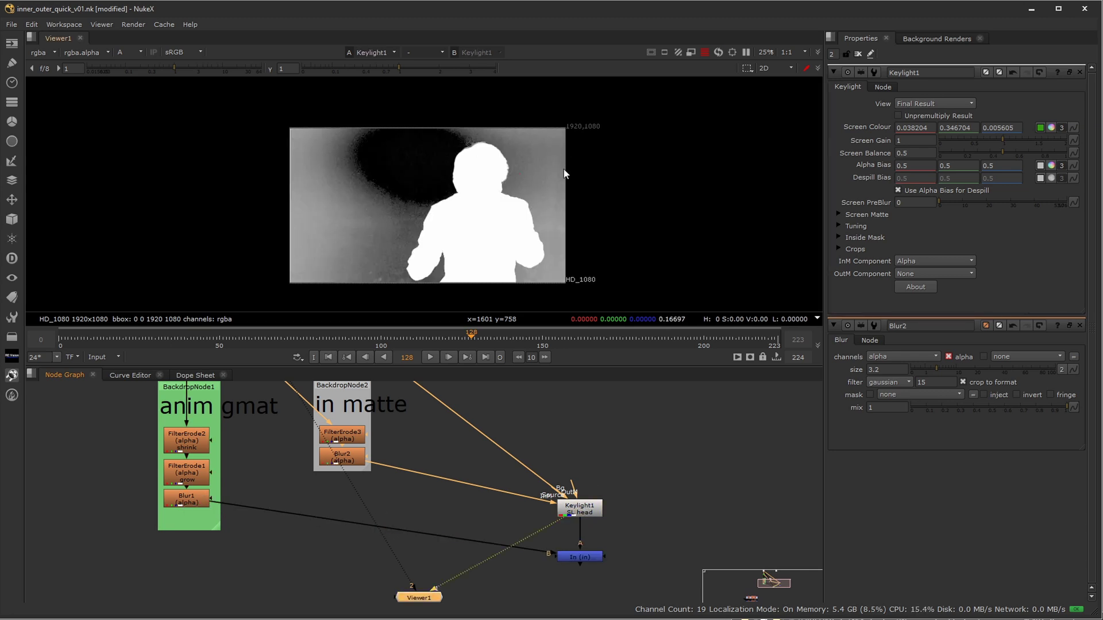
pyautogui.click(581, 557)
pyautogui.press('1')
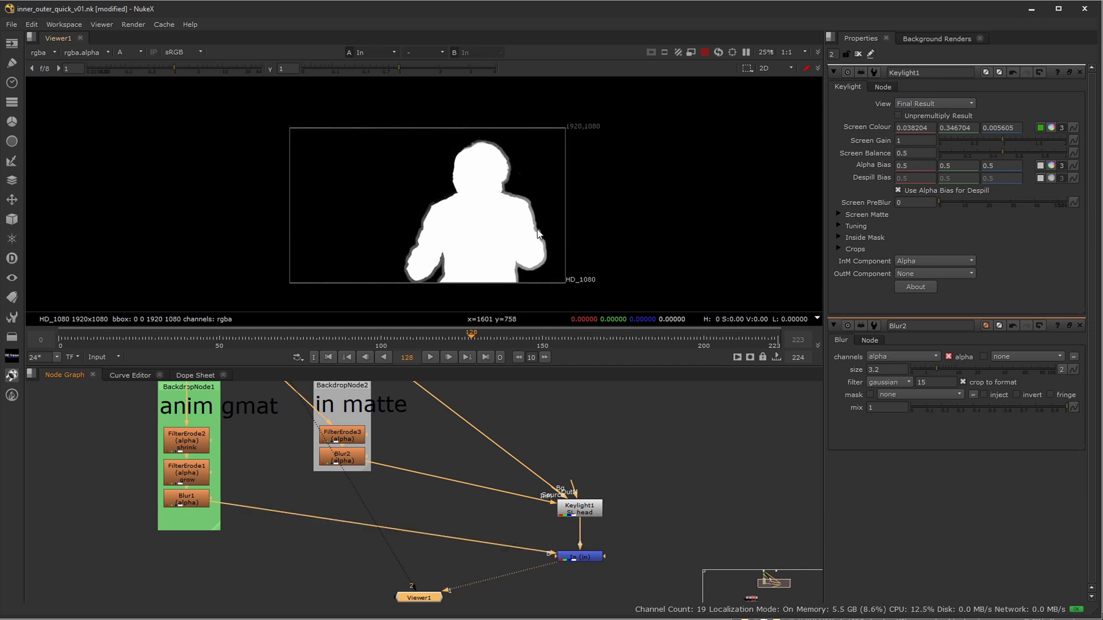
pyautogui.moveTo(571, 479)
pyautogui.mouseDown()
pyautogui.moveTo(639, 449)
pyautogui.moveTo(574, 478)
pyautogui.mouseUp()
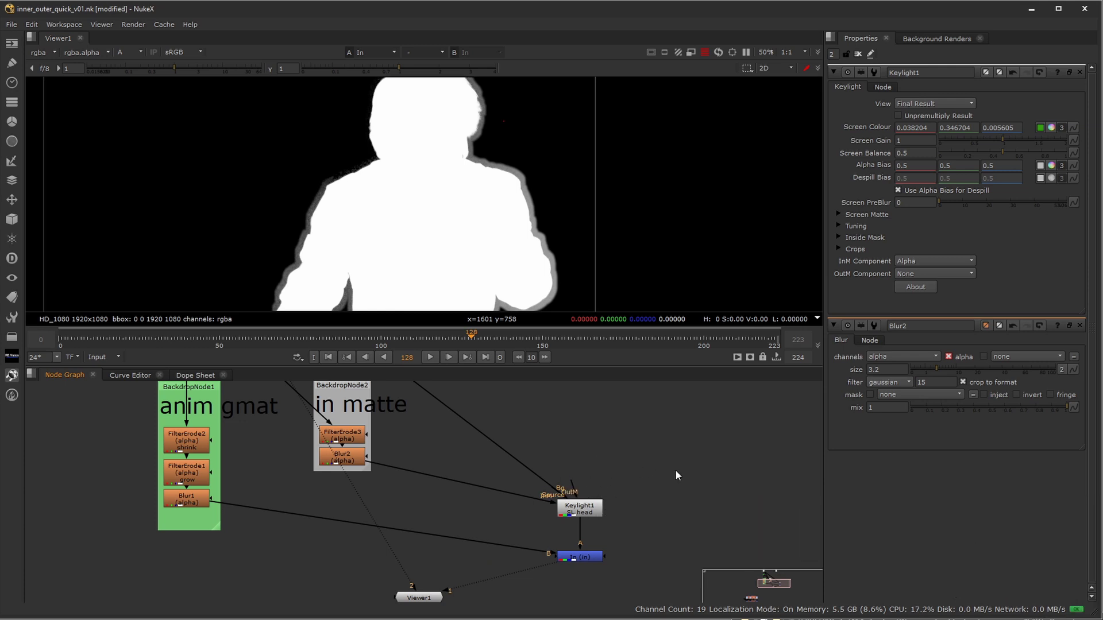
# Review the node tree, display the In merge's result in colour and scrub back to frame 93.
pyautogui.scroll(-2, 613, 452)
pyautogui.scroll(-5, 604, 454)
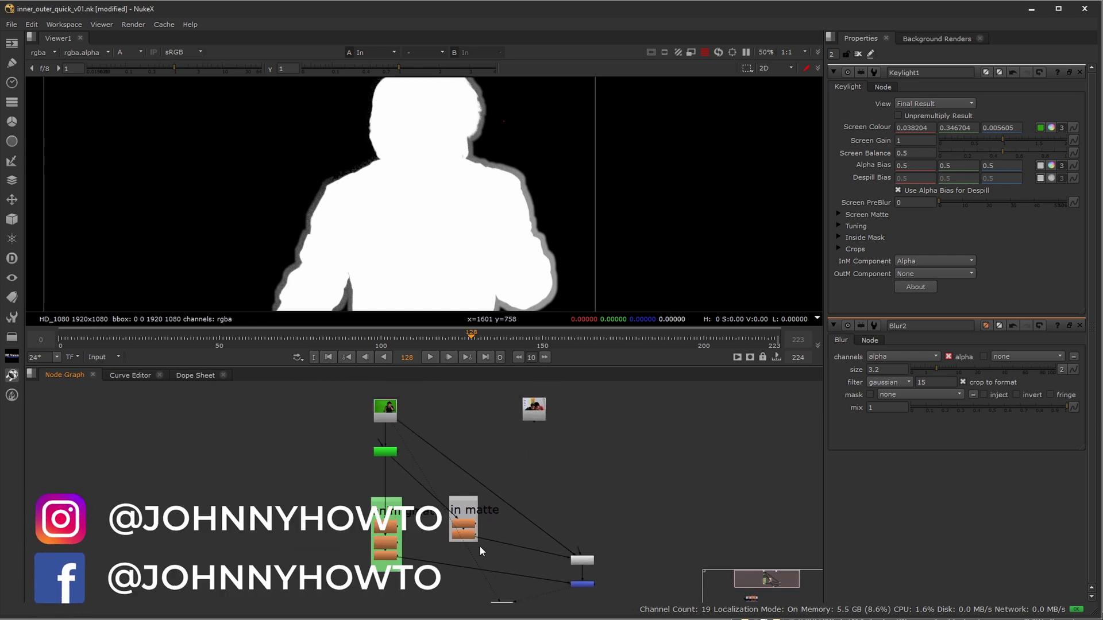
pyautogui.scroll(3, 474, 547)
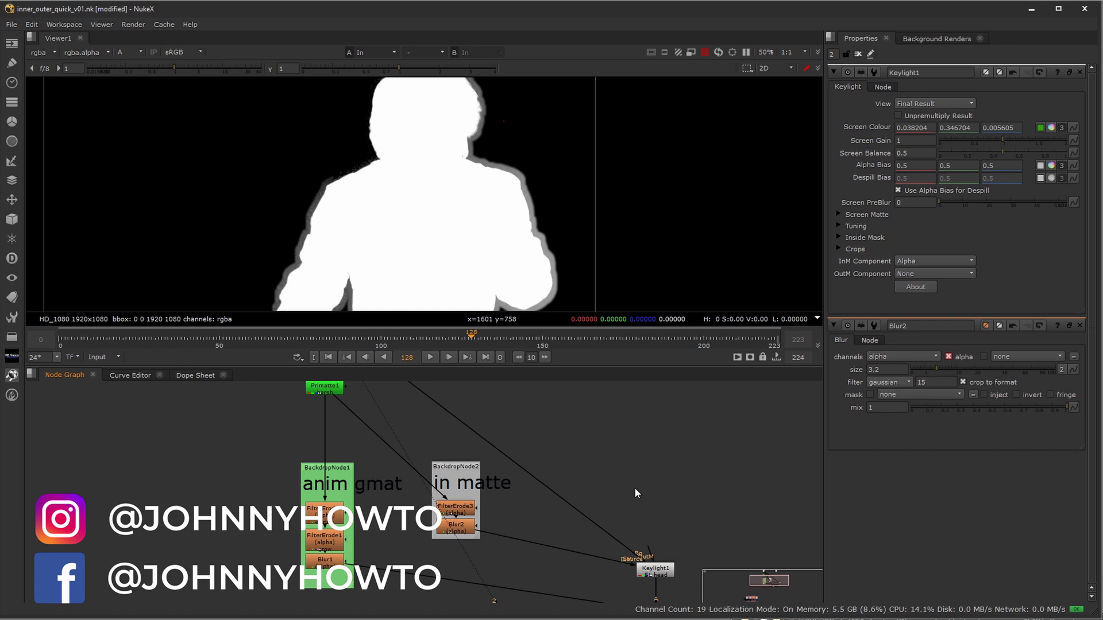
pyautogui.scroll(-2, 632, 485)
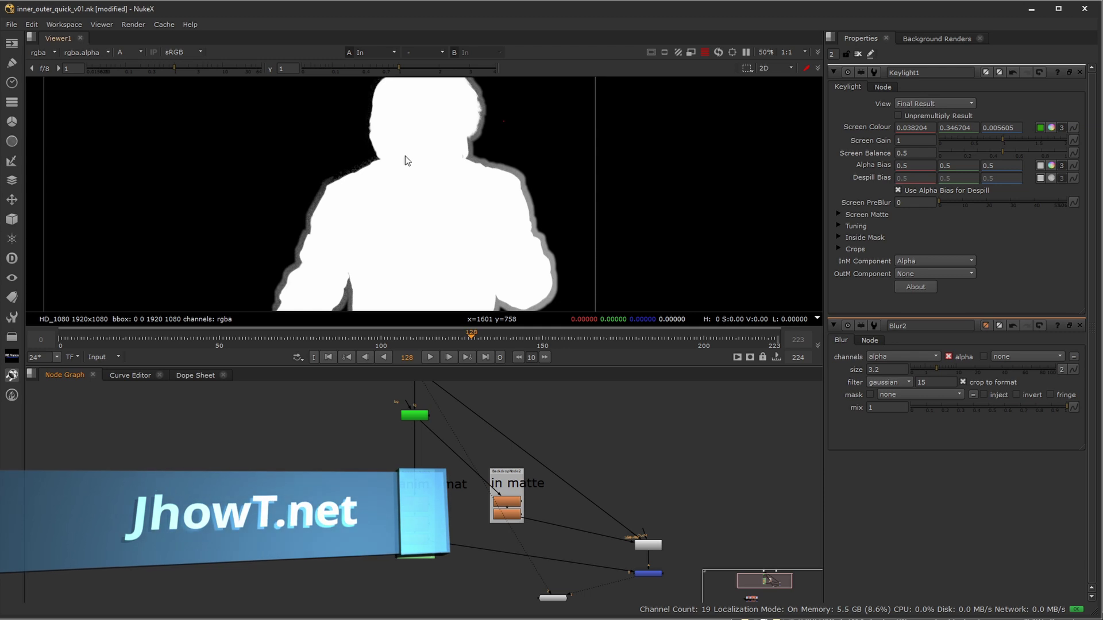
pyautogui.click(553, 598)
pyautogui.press('a')
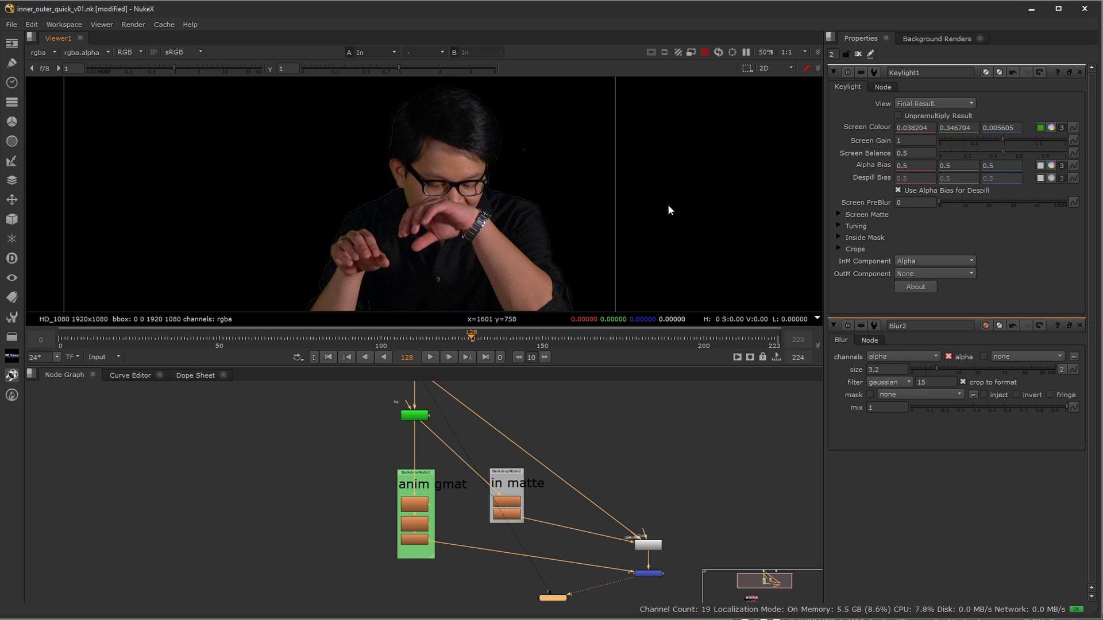
pyautogui.moveTo(408, 338); pyautogui.dragTo(359, 340)
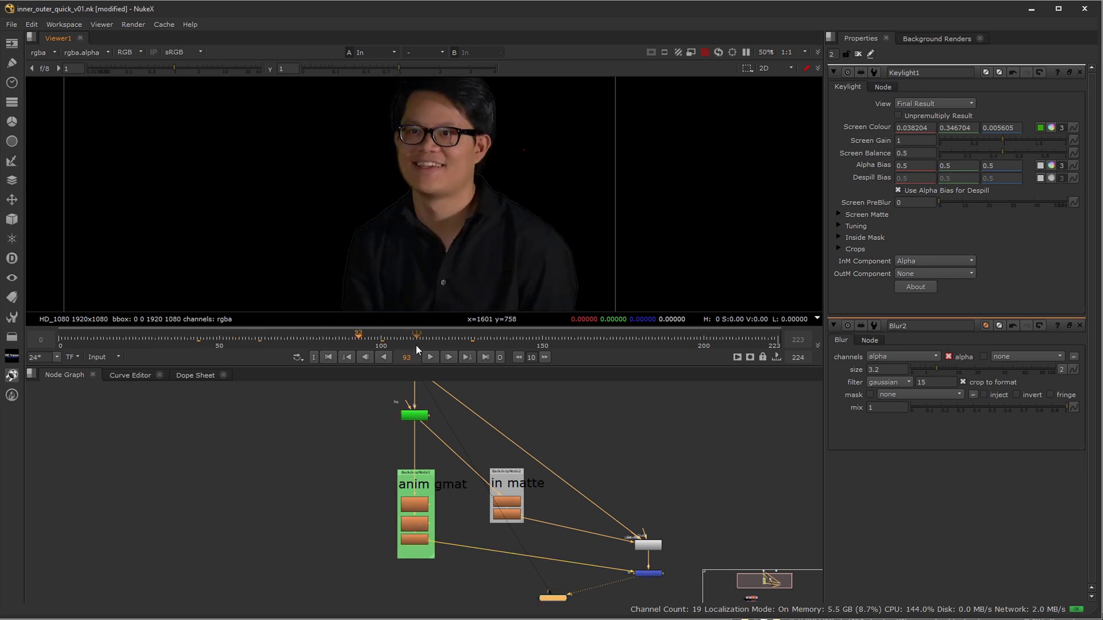